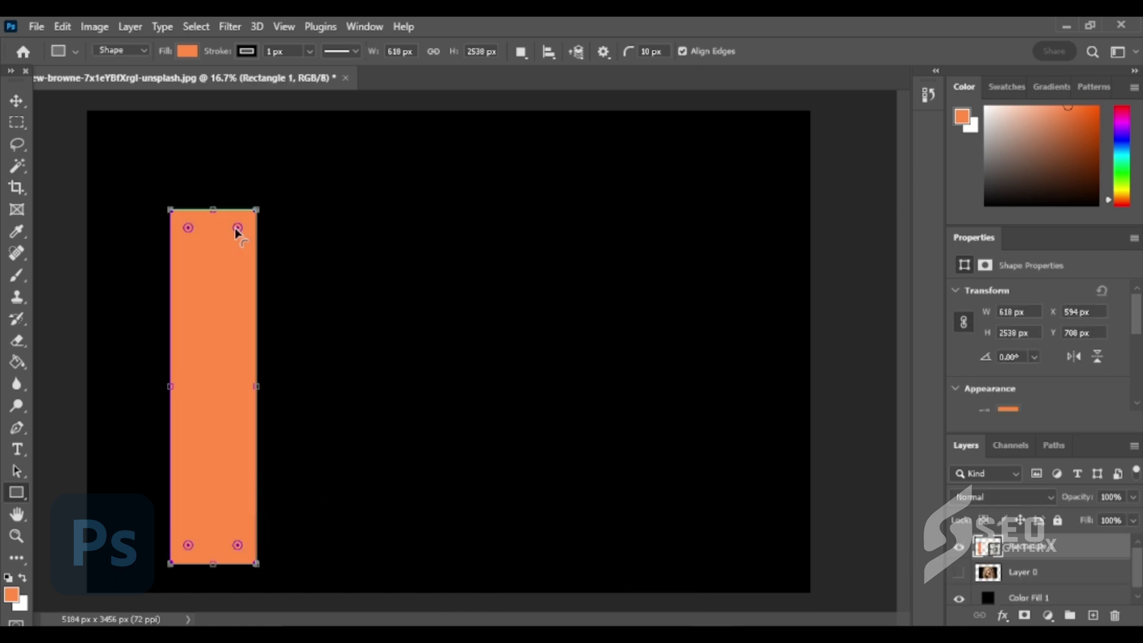
- Round the orange bar's corners into a full capsule and place a duplicate beside it with a narrow gap
left_click_drag(237, 229, 227, 253)
left_click(22, 99)
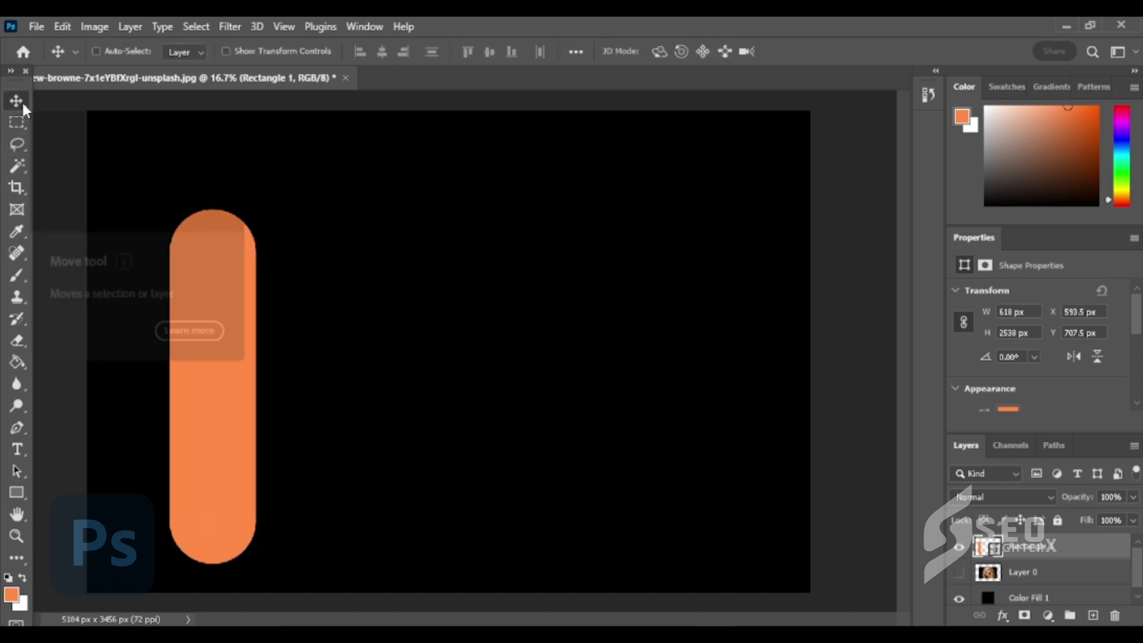
left_click(395, 384, "alt")
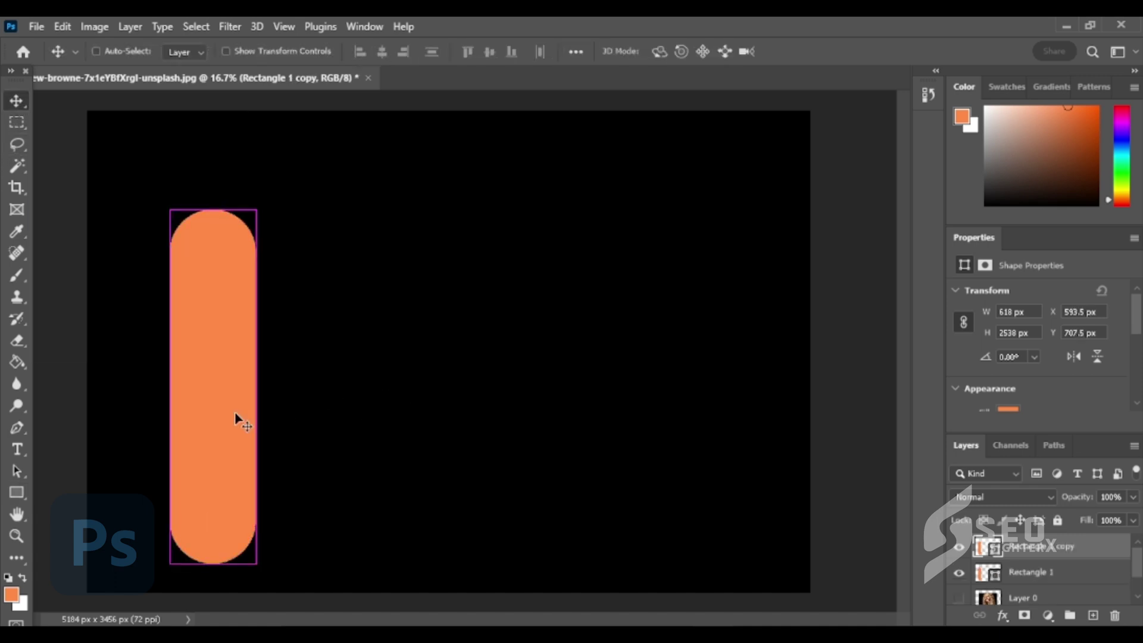
left_click_drag(237, 419, 333, 414)
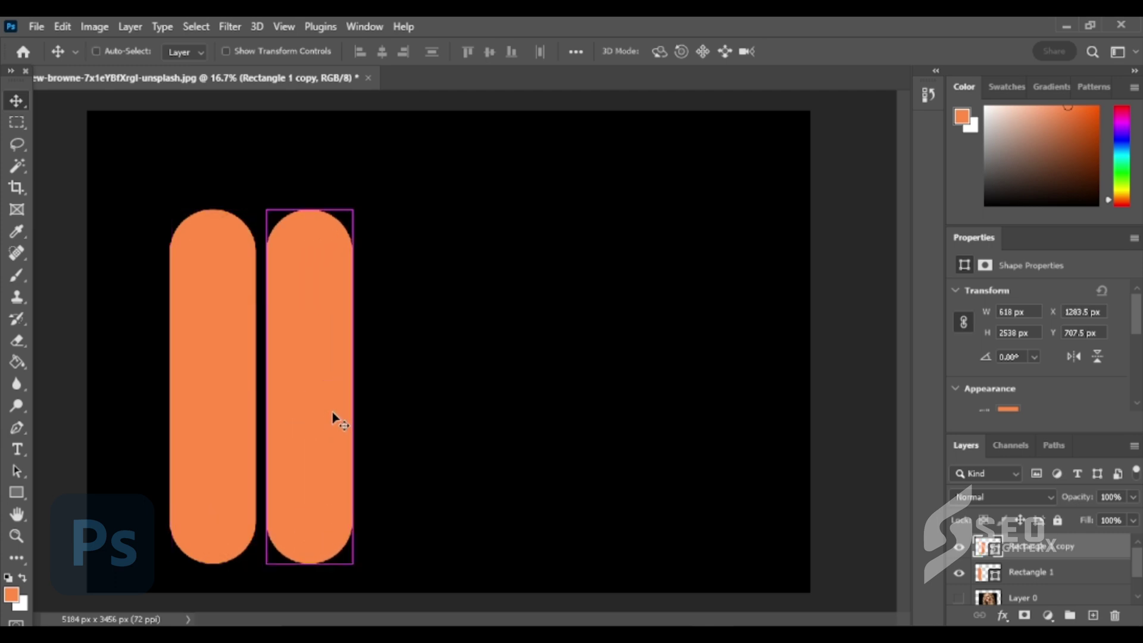
- Duplicate the second capsule and place the copy as the third in the row, keeping the same narrow gap
key("ctrl+j")
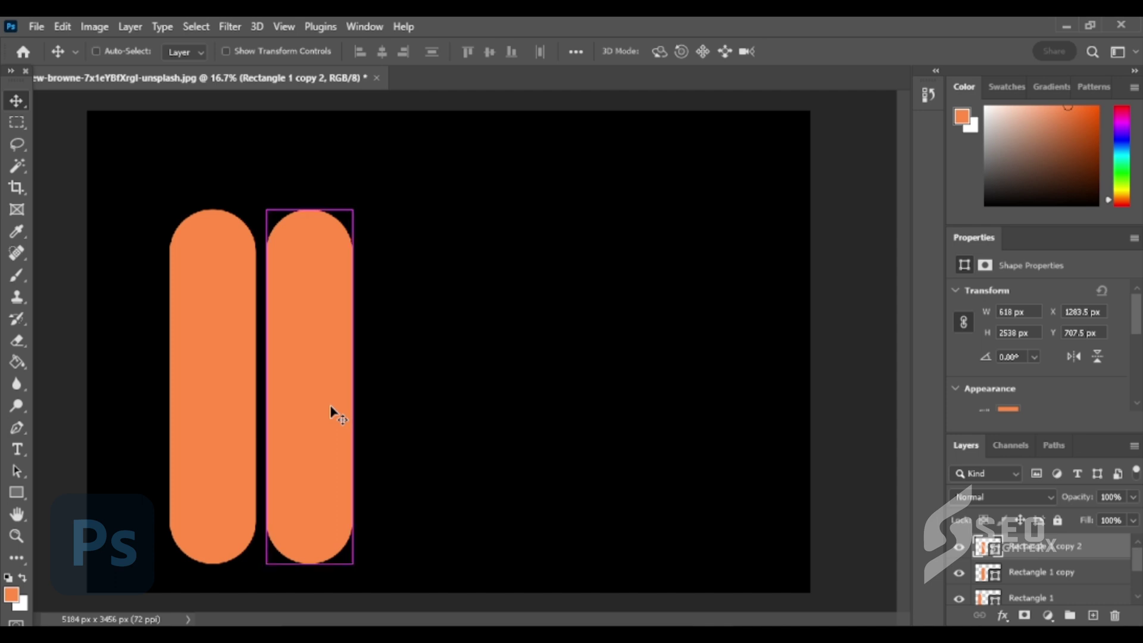
key("ctrl+t")
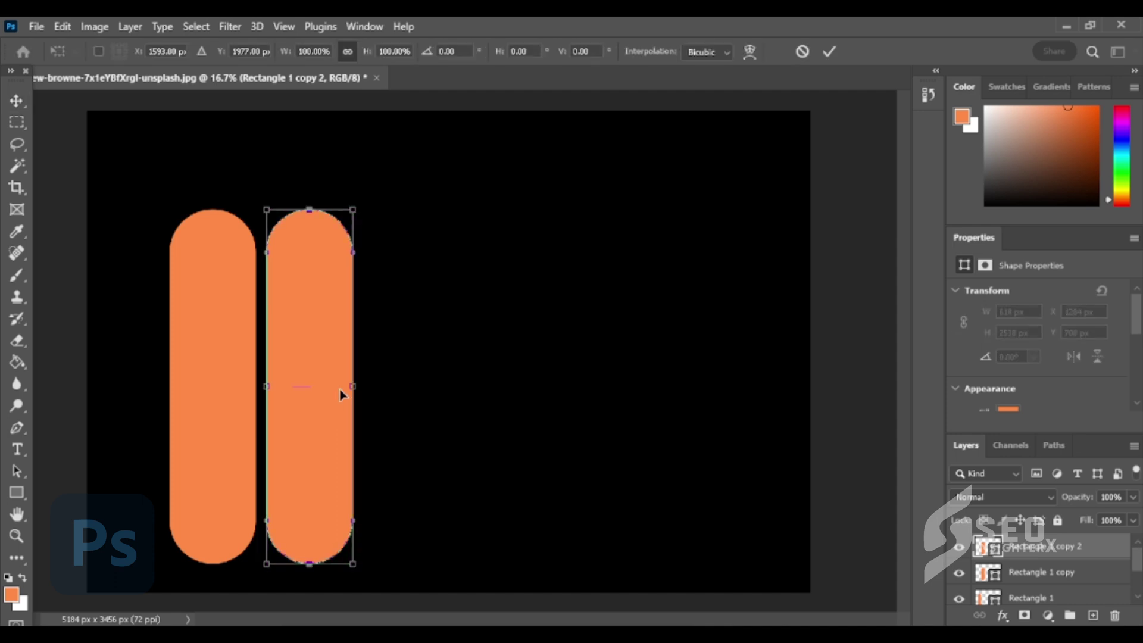
left_click_drag(342, 393, 433, 394)
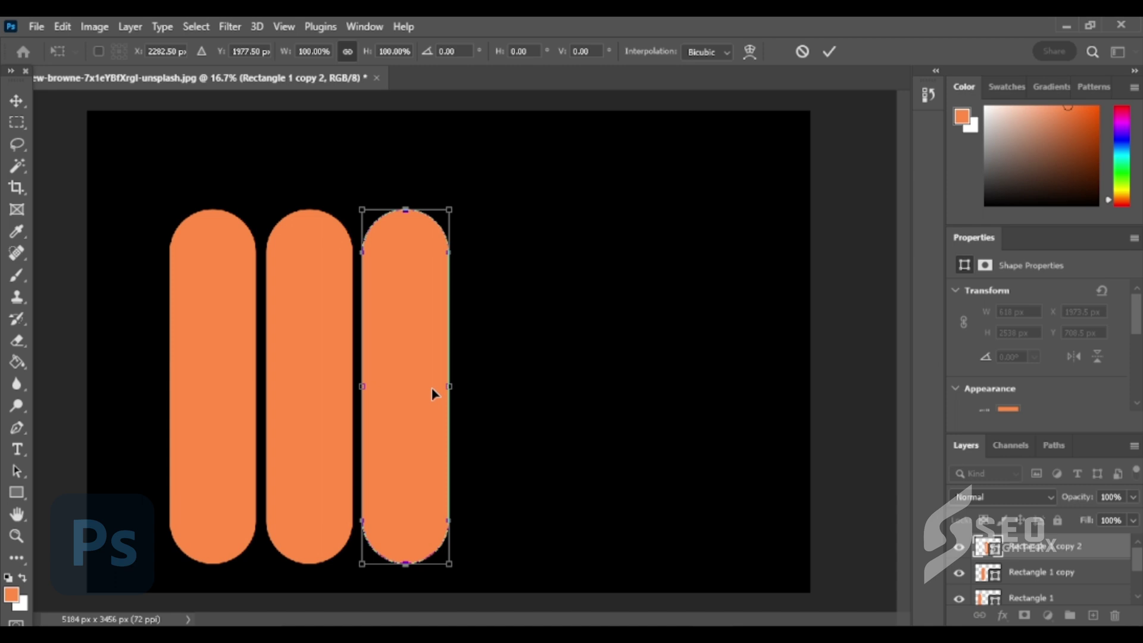
left_click_drag(433, 395, 523, 397)
key("ctrl+z")
left_click_drag(421, 373, 628, 372)
key("ctrl+z")
- Apply the third capsule's placement and add two more copies to complete an evenly spaced row of five
key("Return")
key("ctrl+j")
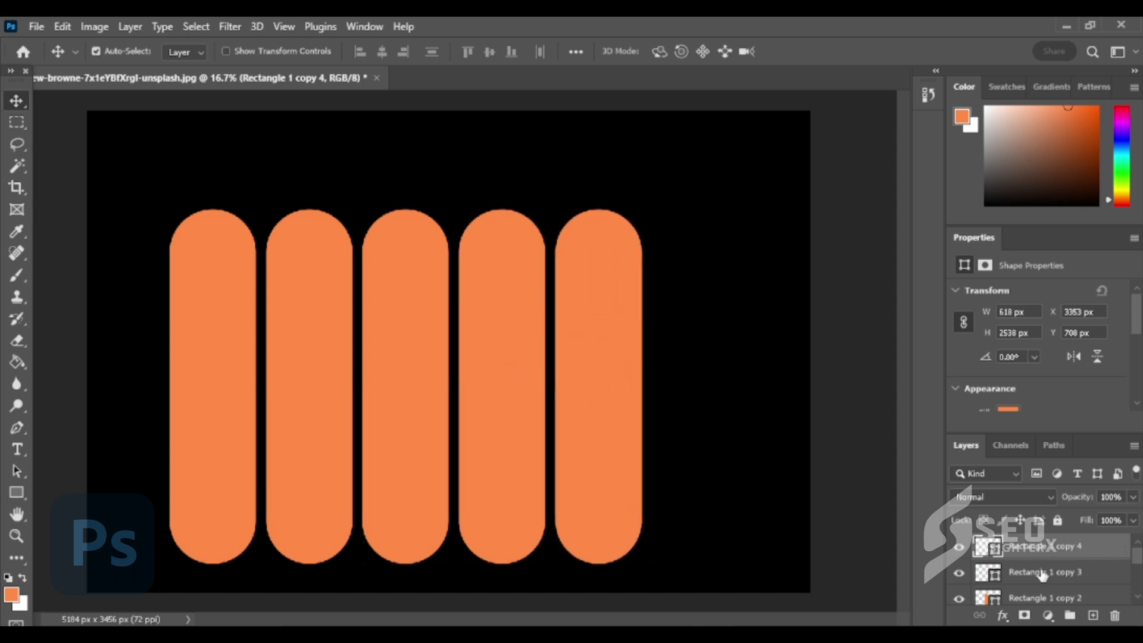
- Move the second capsule straight up about 384 px above the row and try raising the fourth capsule too
left_click(311, 357)
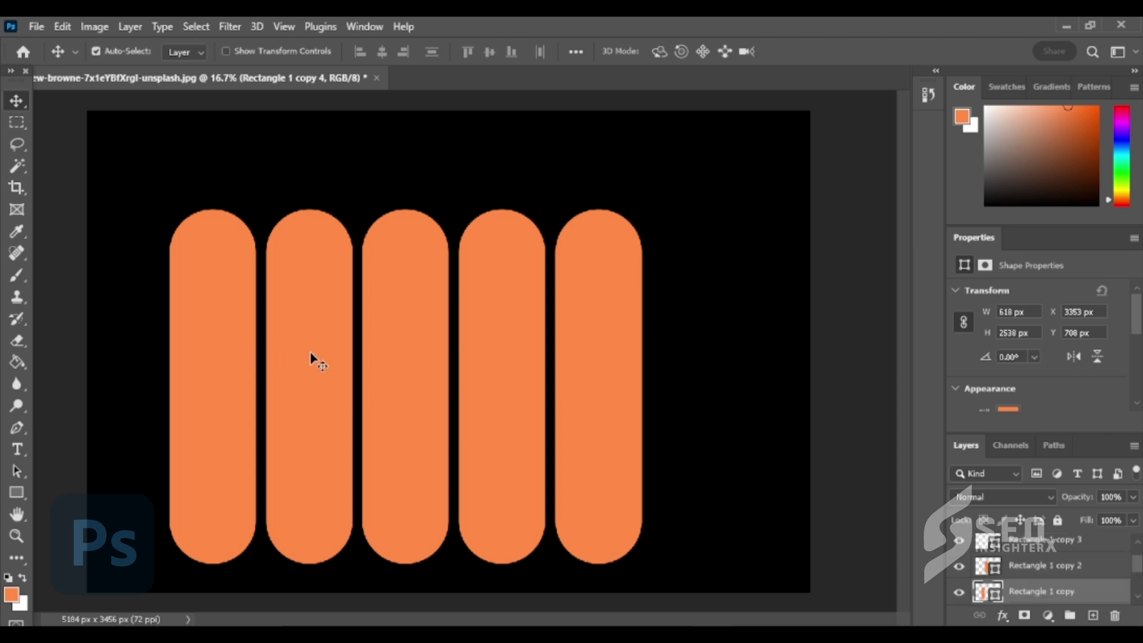
left_click_drag(312, 368, 314, 311)
left_click(505, 355)
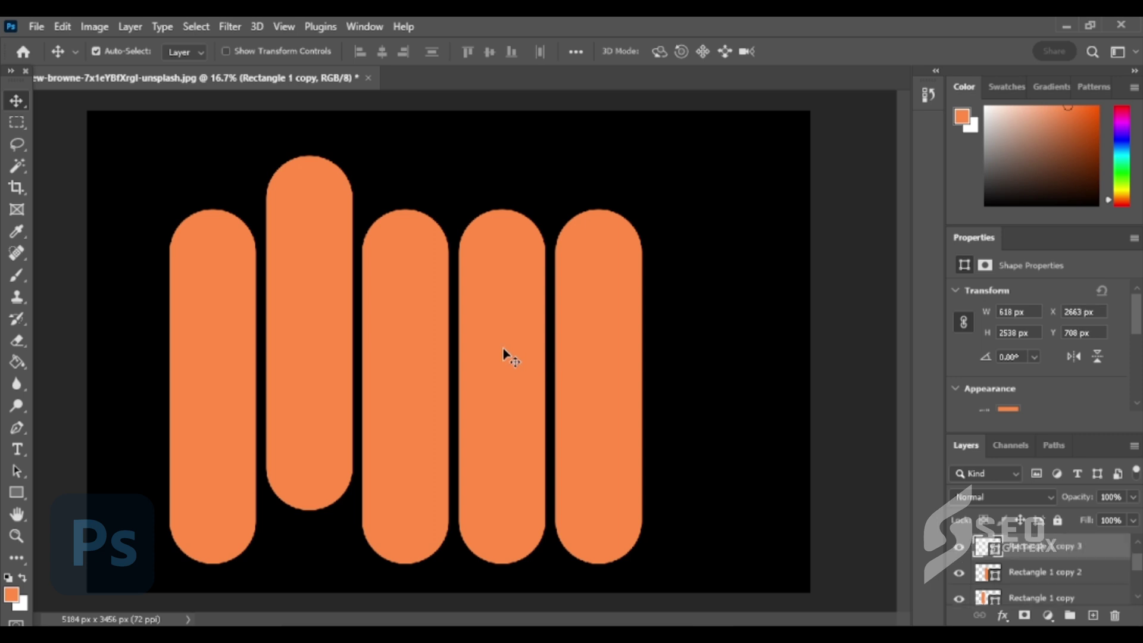
left_click_drag(498, 345, 499, 304)
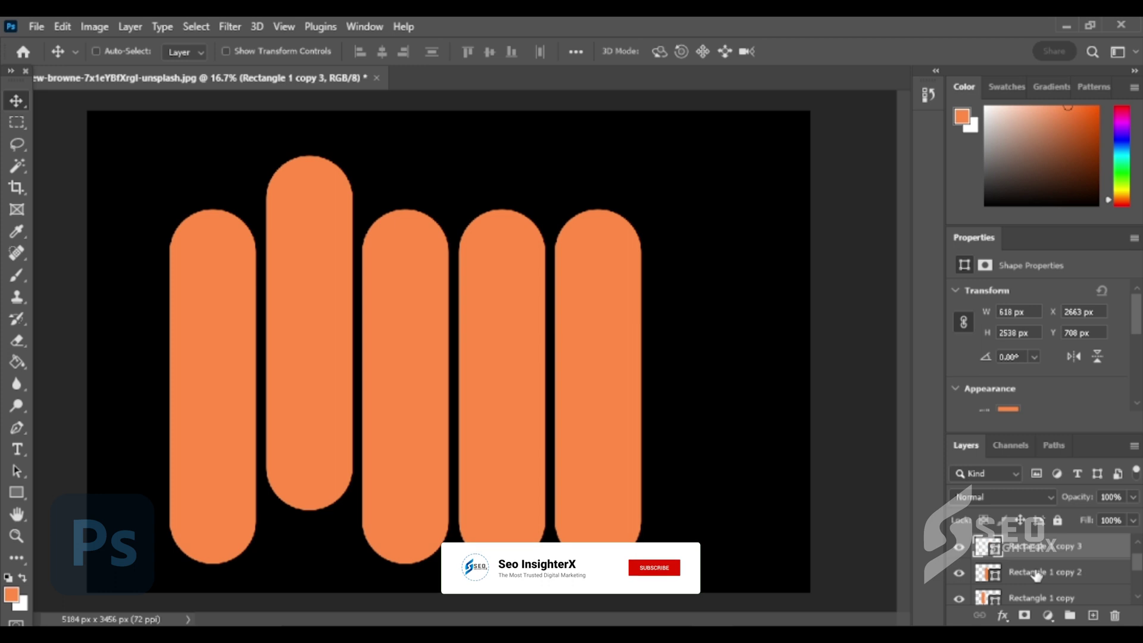
- Select all five capsule shape layers and put them into one layer group
left_click(1035, 576, "ctrl")
scroll(1025, 586, "down", 1)
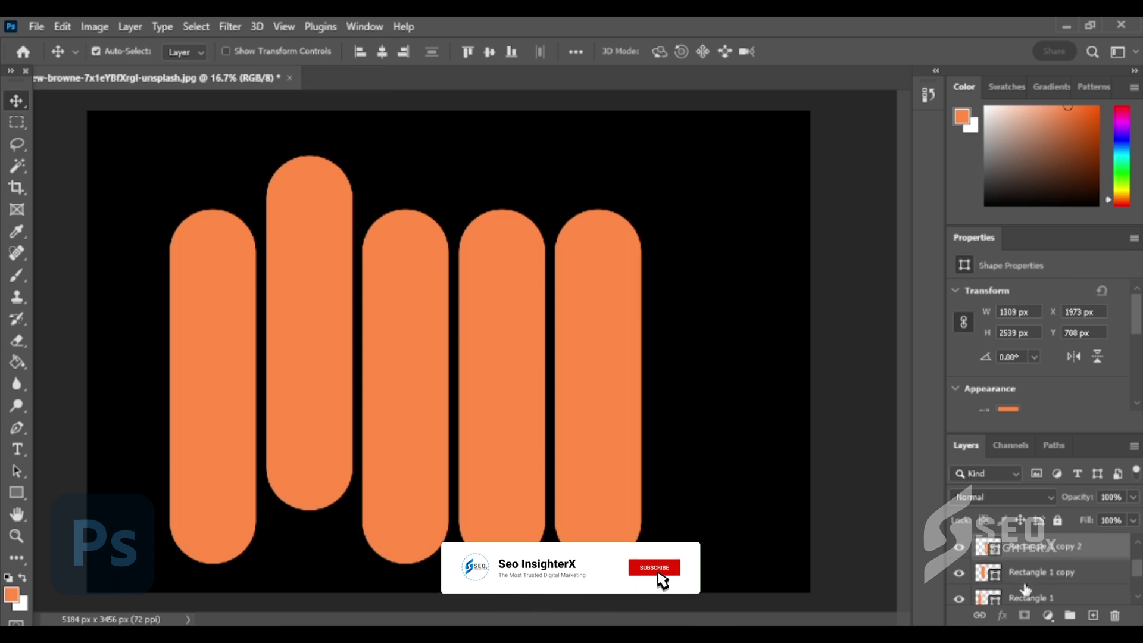
left_click(1024, 574, "ctrl")
scroll(1026, 576, "down", 1)
left_click(1028, 575, "ctrl")
scroll(1031, 586, "up", 3)
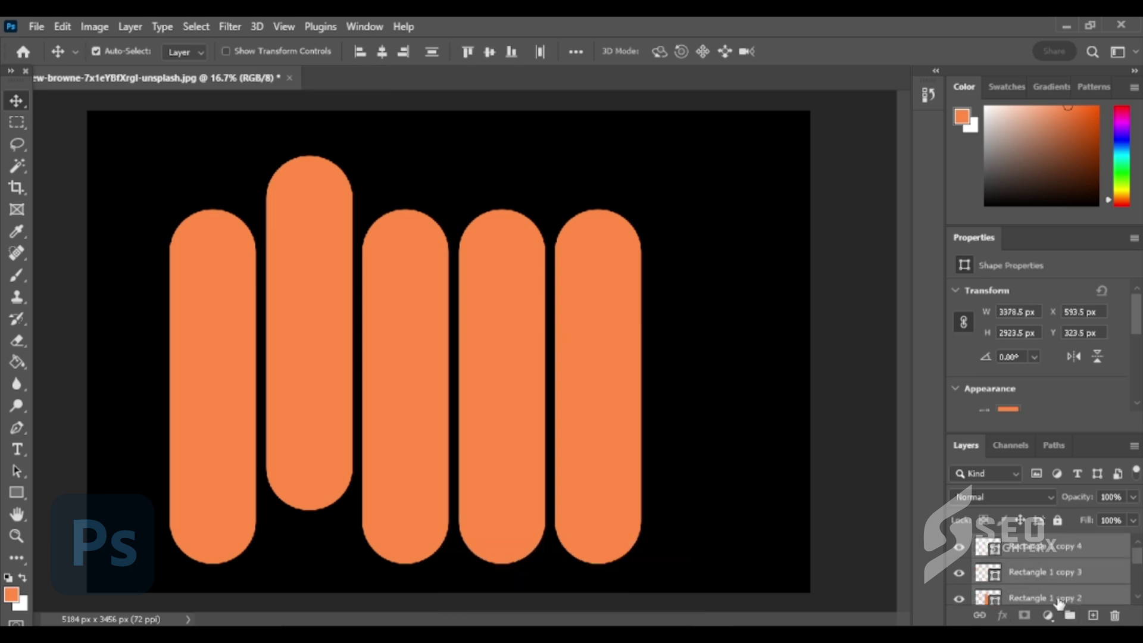
key("ctrl+g")
- Show Layer 0 with Group 1 placed beneath it, and clip the photo to the group with a clipping mask
left_click(959, 567)
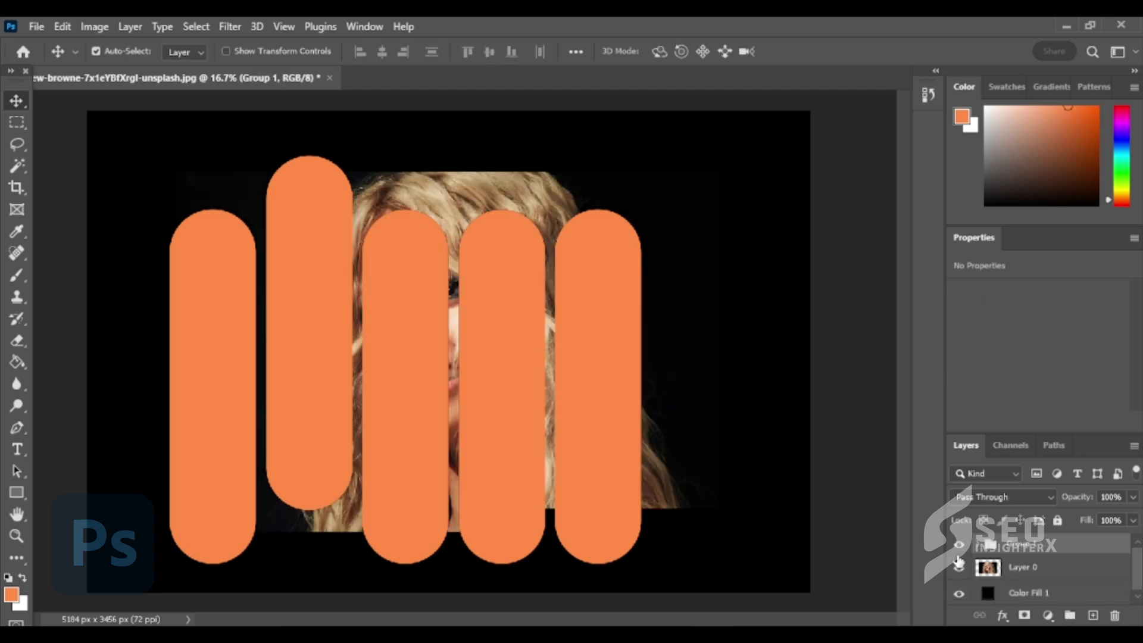
left_click_drag(1005, 546, 1011, 582)
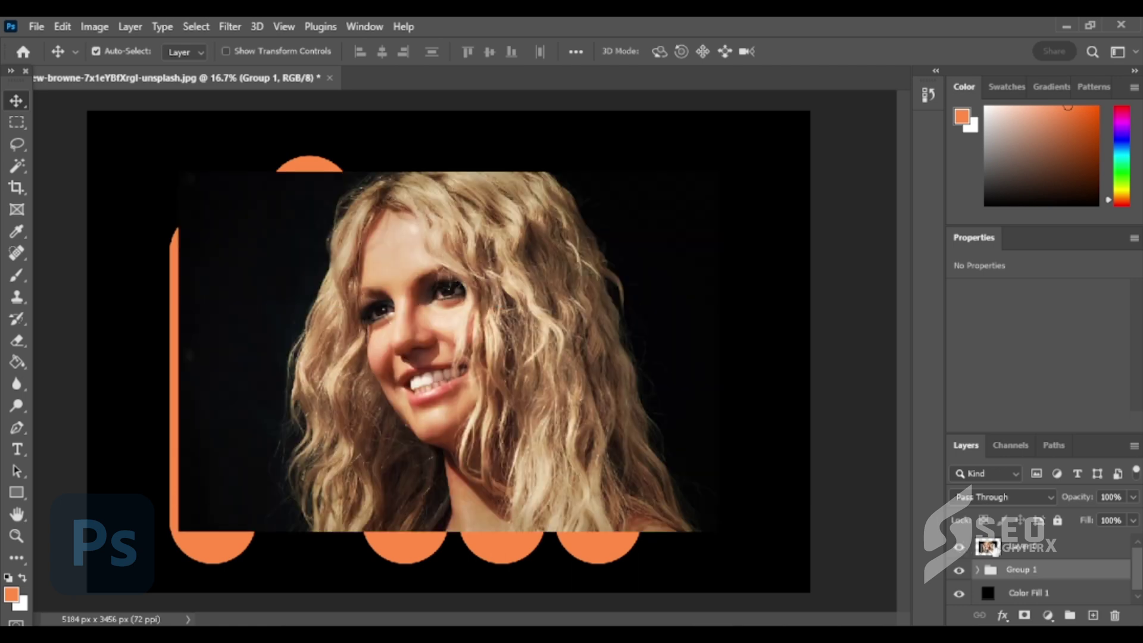
left_click(994, 548)
right_click(998, 549)
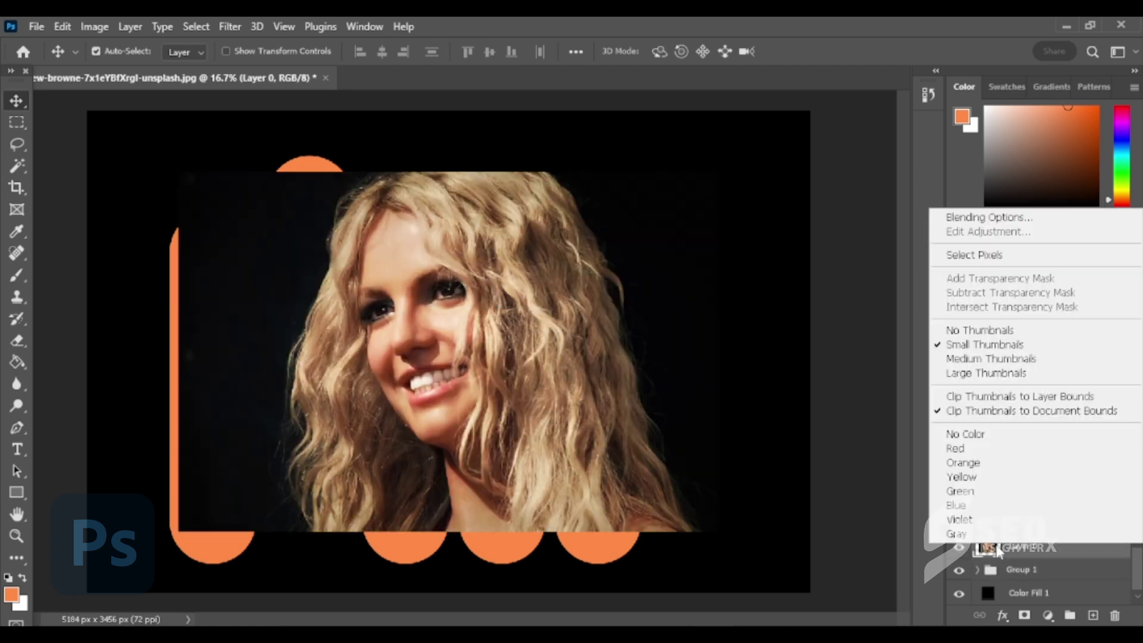
left_click(1086, 556)
right_click(1085, 552)
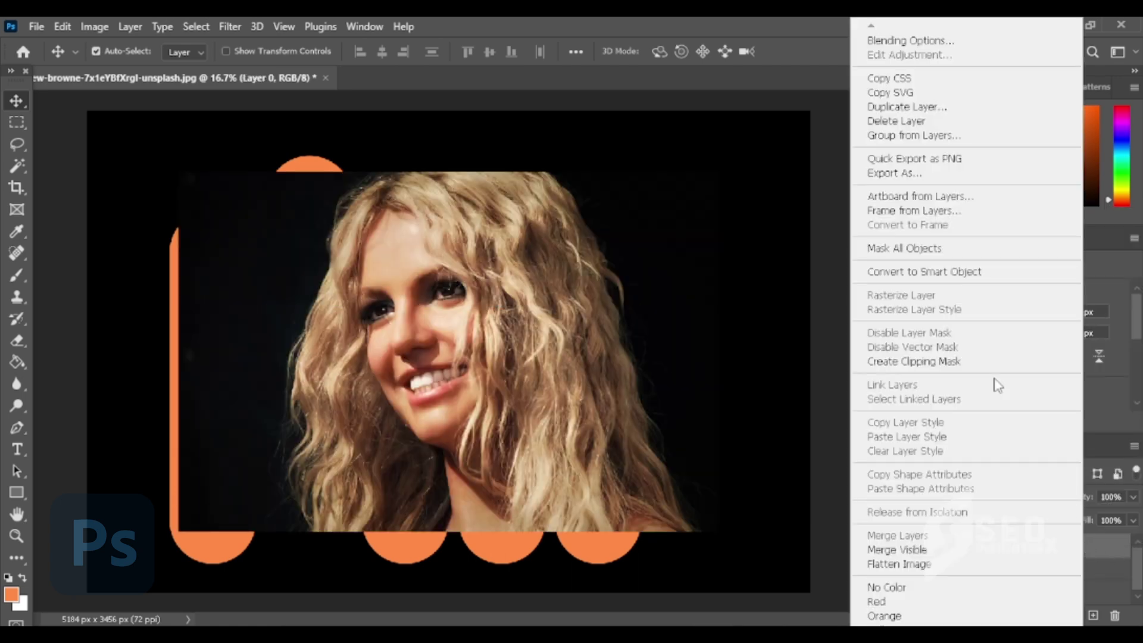
left_click(975, 365)
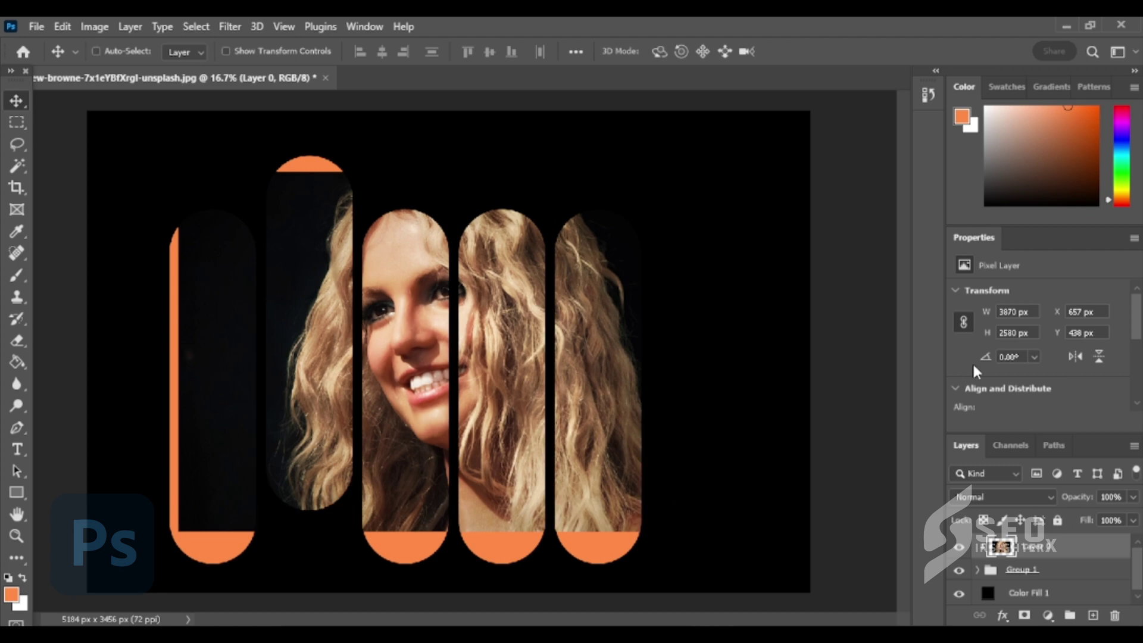
- Enlarge the clipped photo to about 4777 × 3185 px and shift it so the face sits across the second and third capsules
key("ctrl+t")
left_click_drag(582, 404, 499, 381)
left_click_drag(626, 505, 682, 602)
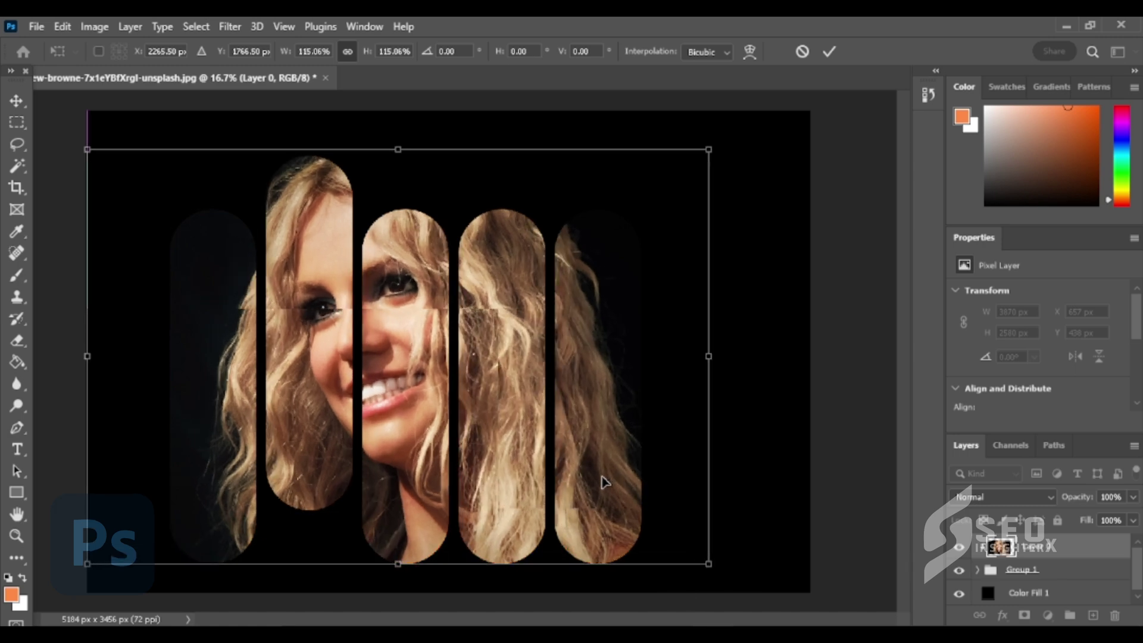
left_click_drag(605, 480, 590, 480)
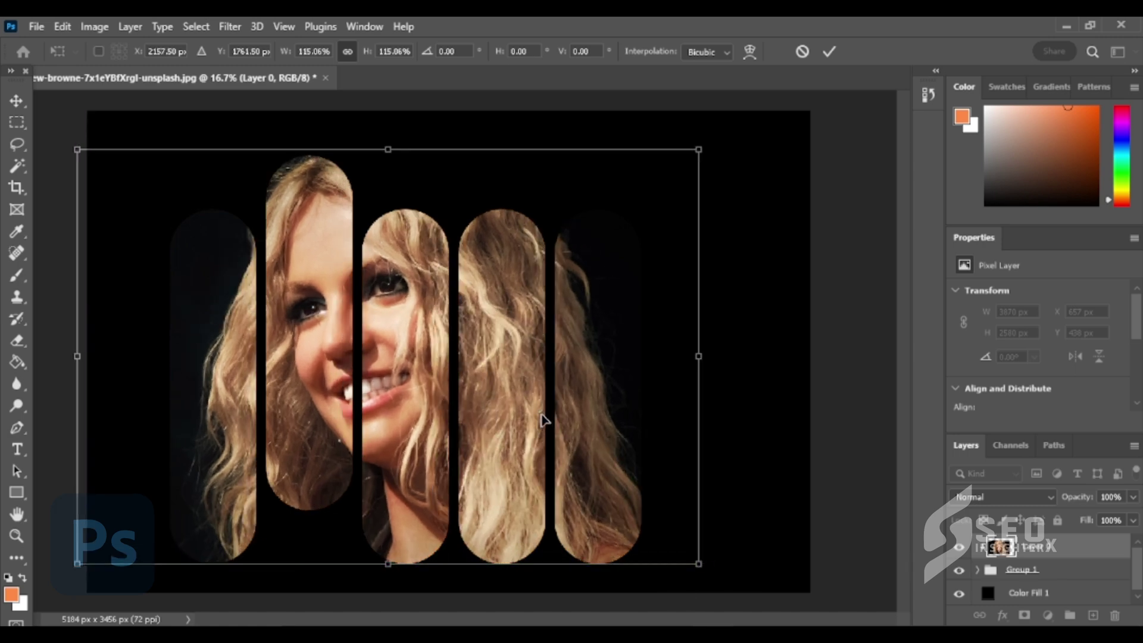
left_click_drag(541, 420, 521, 416)
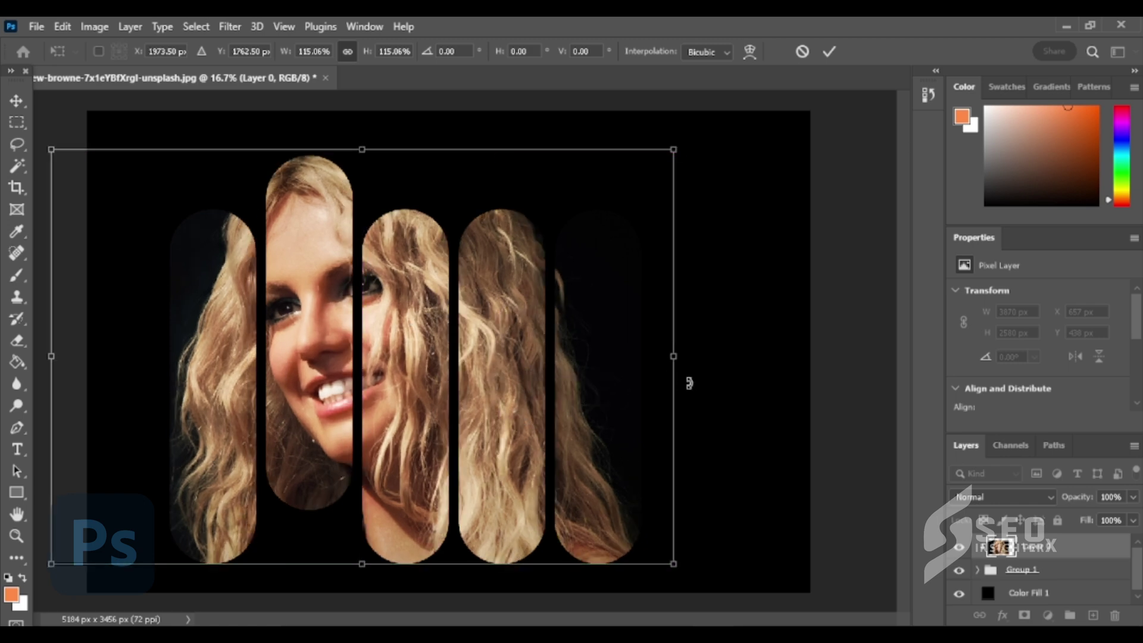
left_click_drag(676, 357, 716, 356)
mouse_move(628, 411)
left_mouse_down()
mouse_move(605, 424)
mouse_move(617, 416)
left_mouse_up()
key("Return")
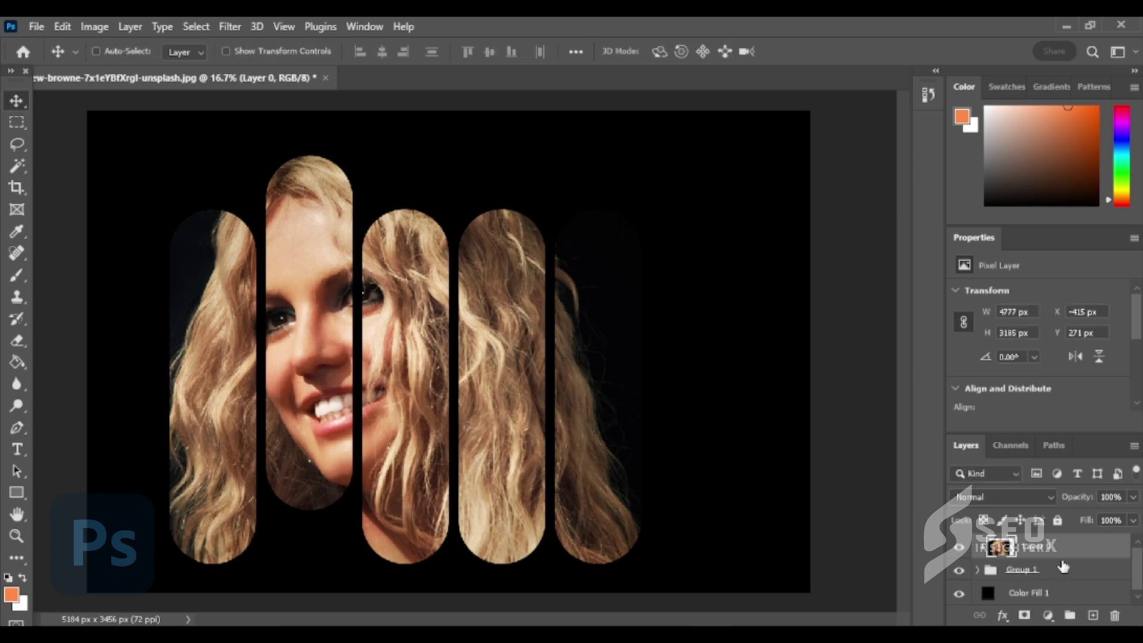
- Add a drop shadow to Group 1 and set its spread to 21%
left_click(959, 571)
left_click(959, 571)
left_click(1062, 572)
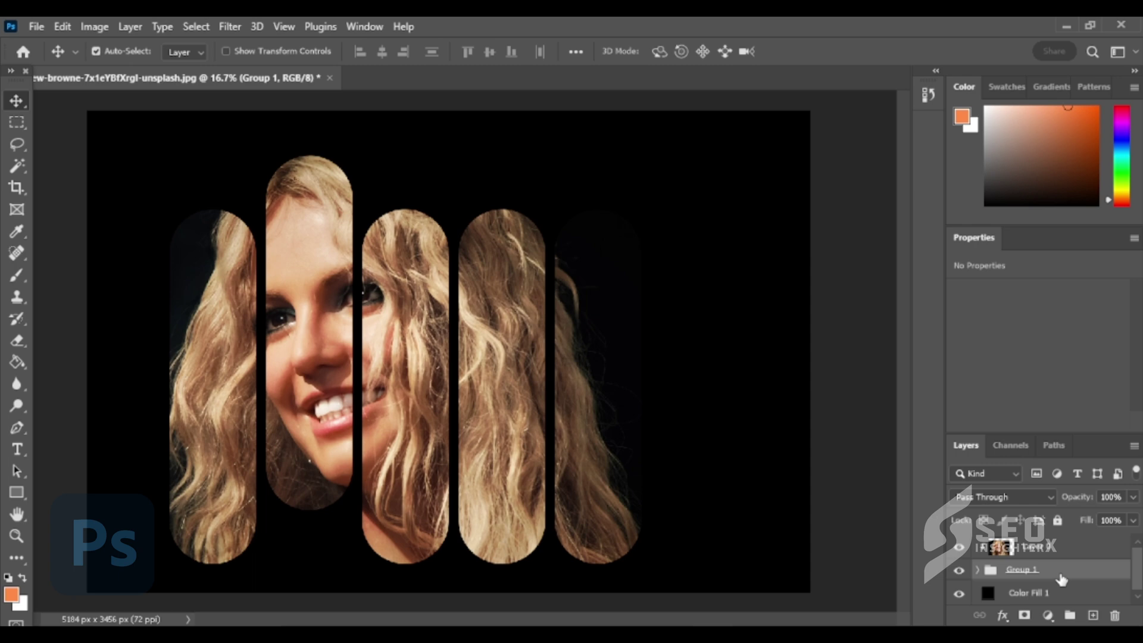
double_click(1063, 570)
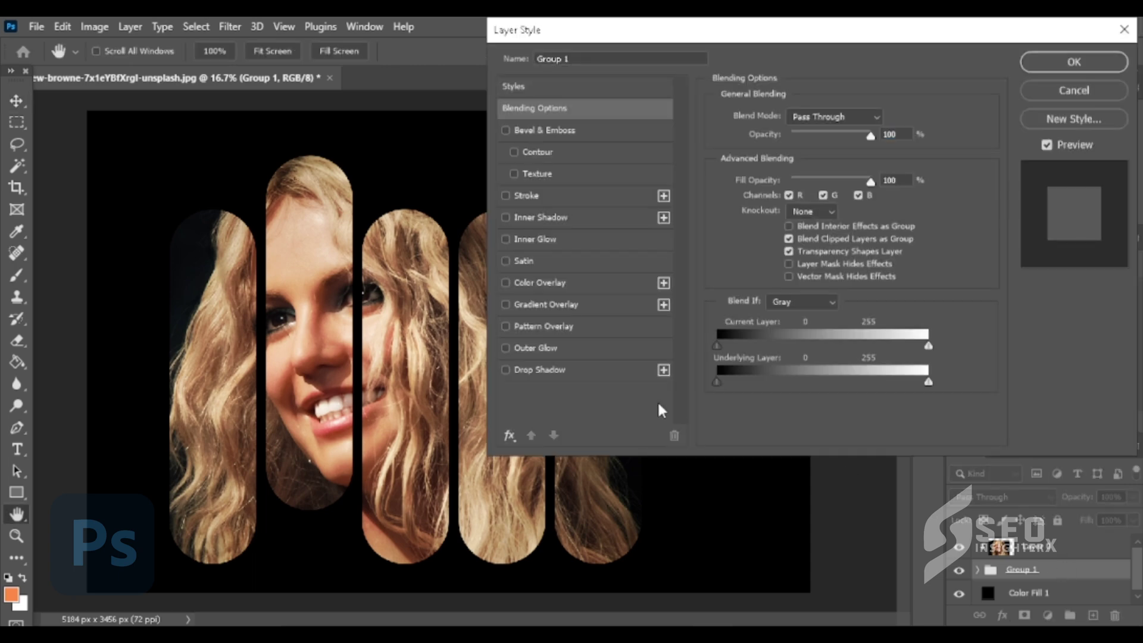
left_click(528, 371)
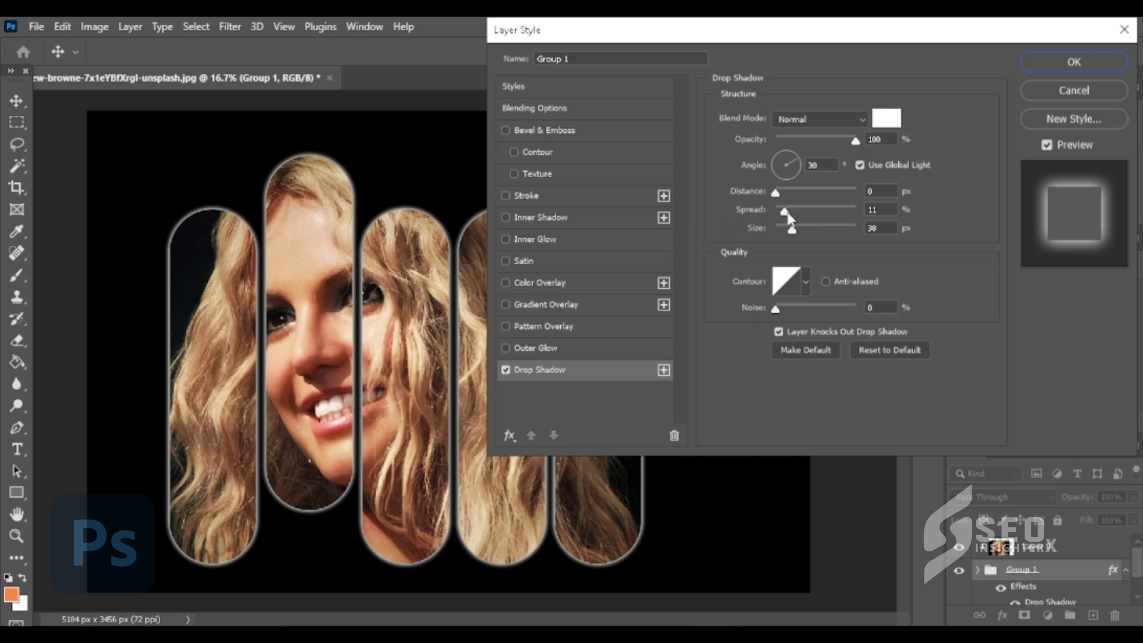
mouse_move(799, 213)
left_mouse_down()
mouse_move(855, 220)
mouse_move(778, 230)
mouse_move(867, 237)
mouse_move(817, 212)
mouse_move(784, 215)
mouse_move(837, 230)
mouse_move(794, 235)
mouse_move(799, 214)
mouse_move(811, 216)
mouse_move(794, 220)
left_mouse_up()
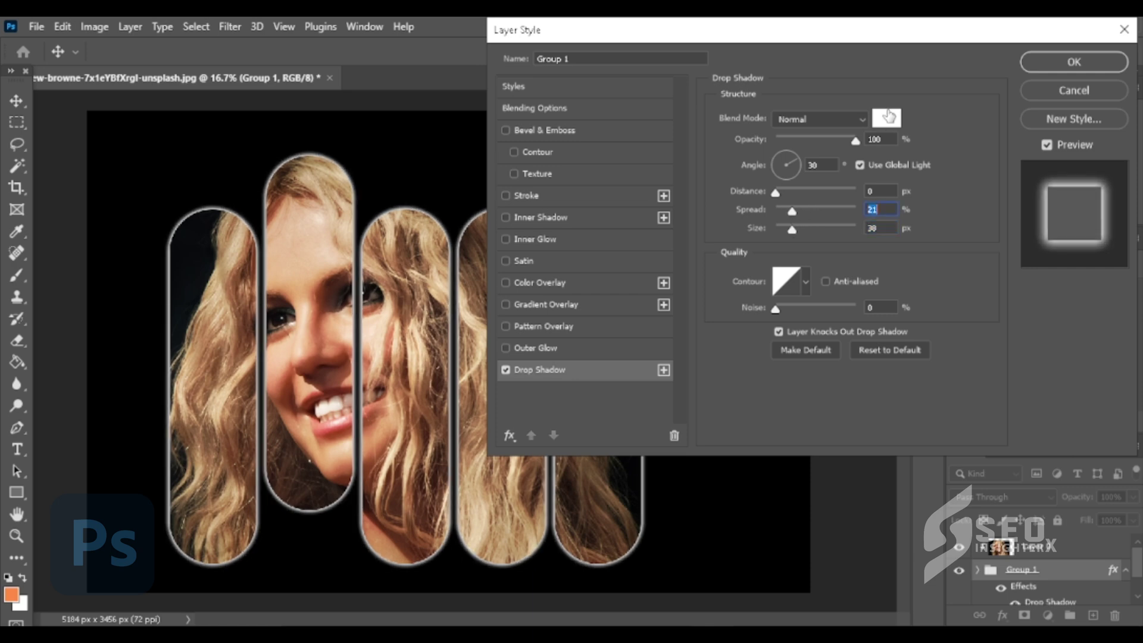
- Set the drop shadow's colour to red
left_click(887, 117)
type("ff0000")
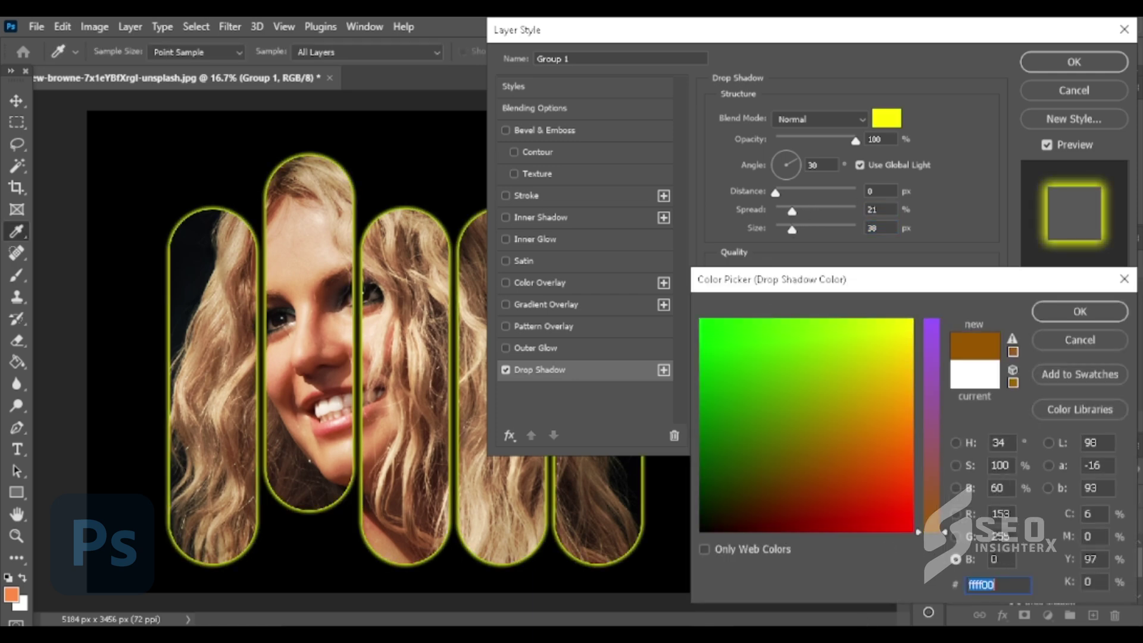
left_click(1084, 313)
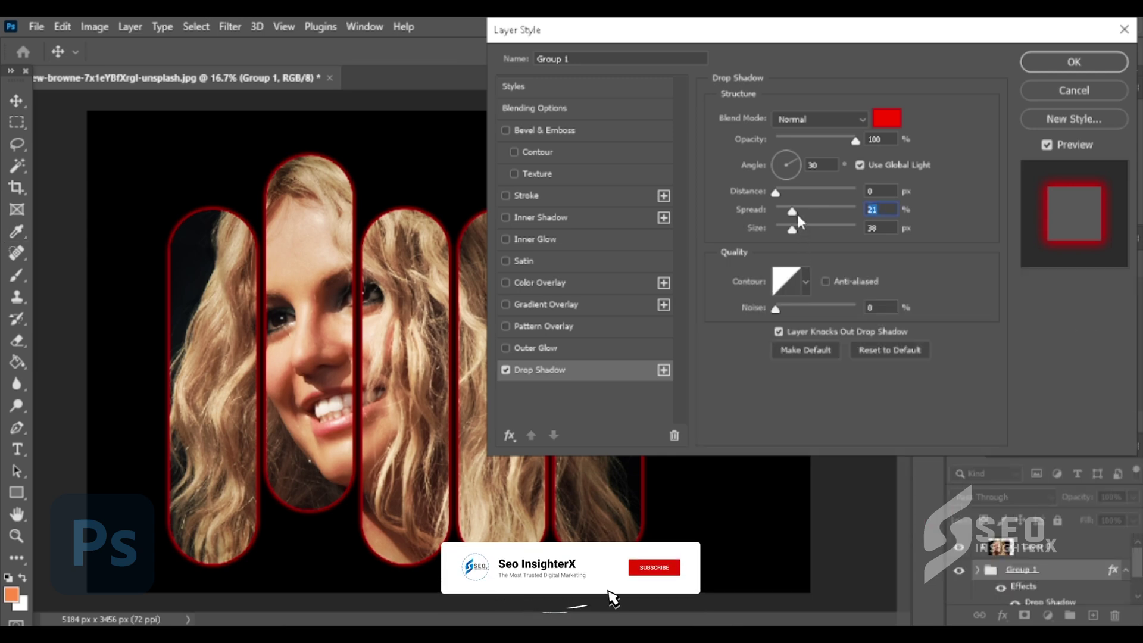
- Try different spreads and sizes for the red shadow, ending with a spread of 100% and a size of 29 px
left_click_drag(798, 215, 811, 238)
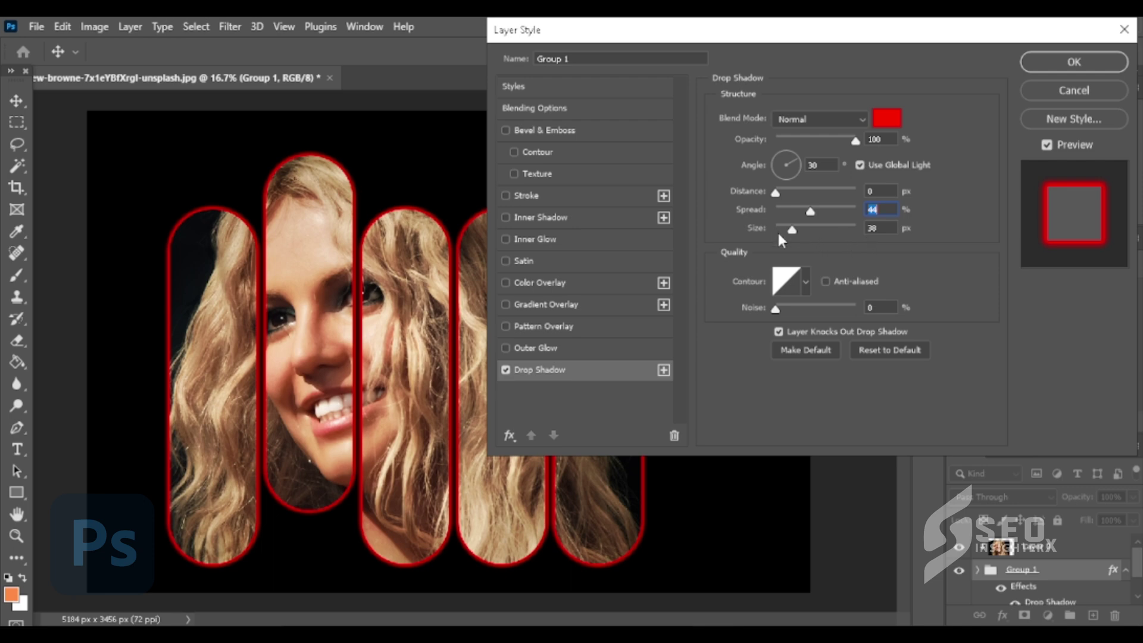
left_click_drag(796, 230, 881, 236)
left_click_drag(809, 211, 777, 211)
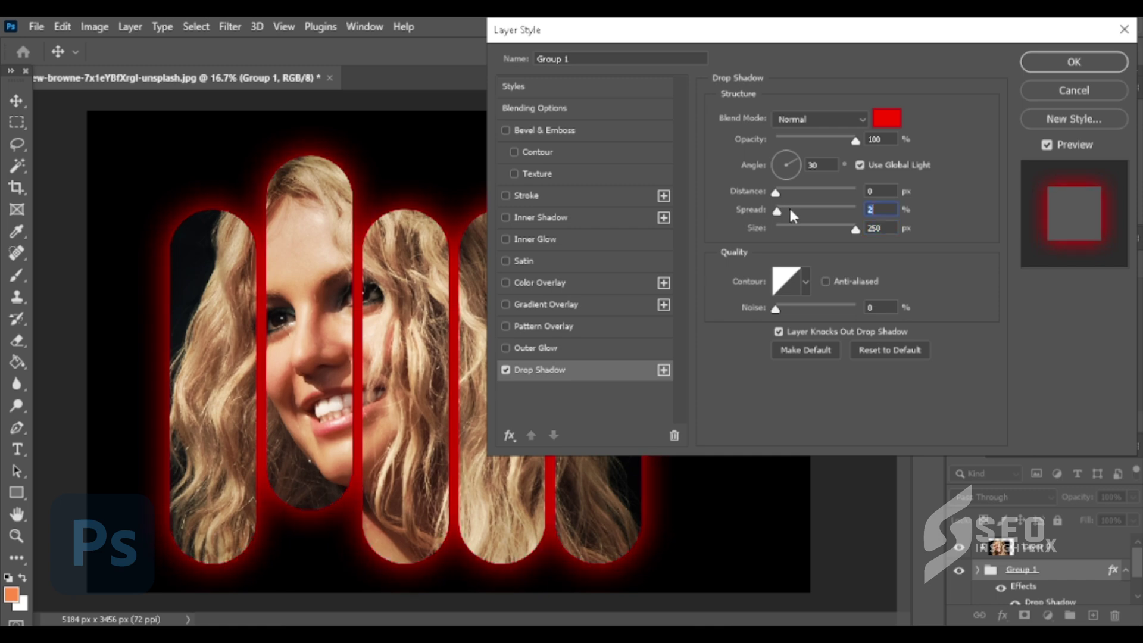
left_click_drag(842, 233, 896, 213)
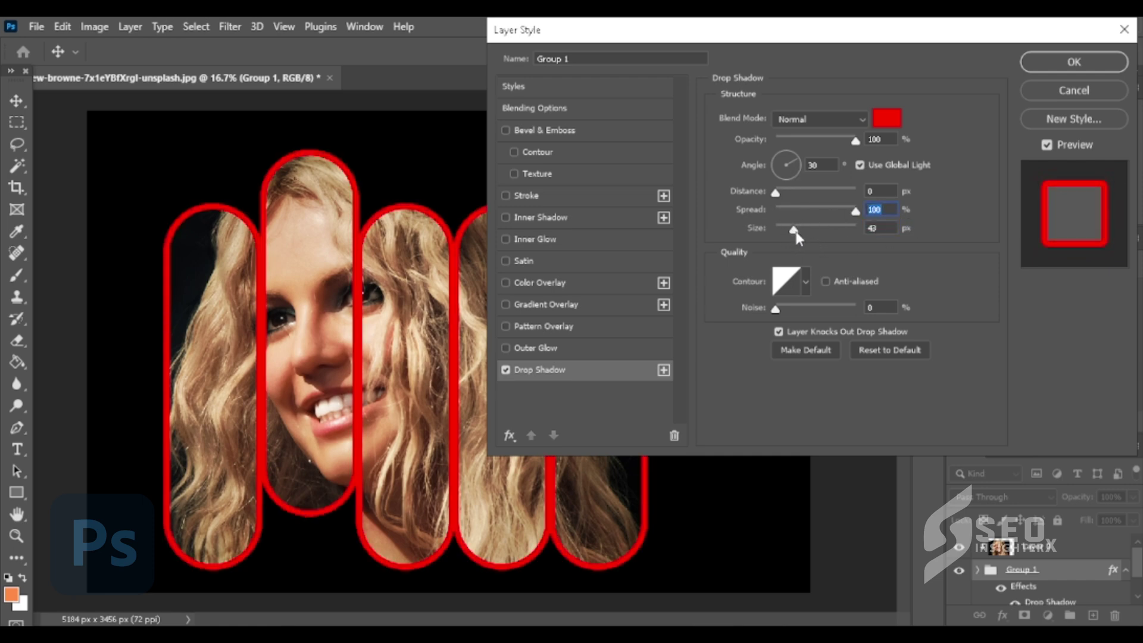
left_click_drag(797, 234, 790, 230)
- Set the drop shadow's angle to 127°, its distance to 37 px and its size to 6 px
left_click(783, 163)
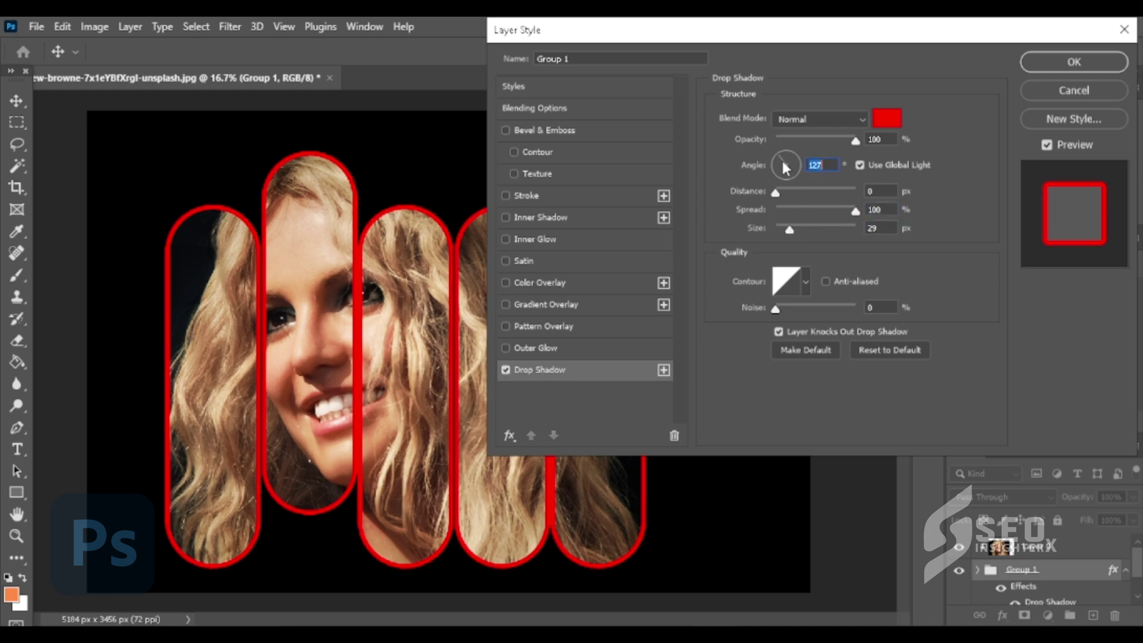
left_click_drag(795, 199, 782, 232)
left_click(807, 204)
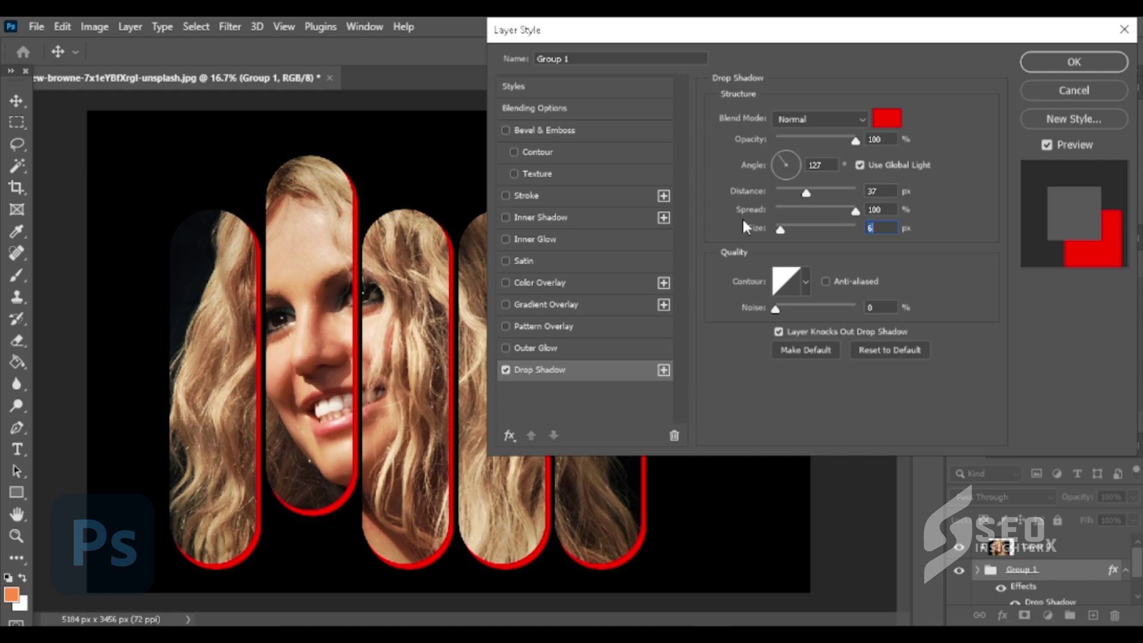
- Add an inner shadow to Group 1 in Normal mode at 100% opacity, with 0 px distance, 74% choke and 40 px size
left_click(556, 238)
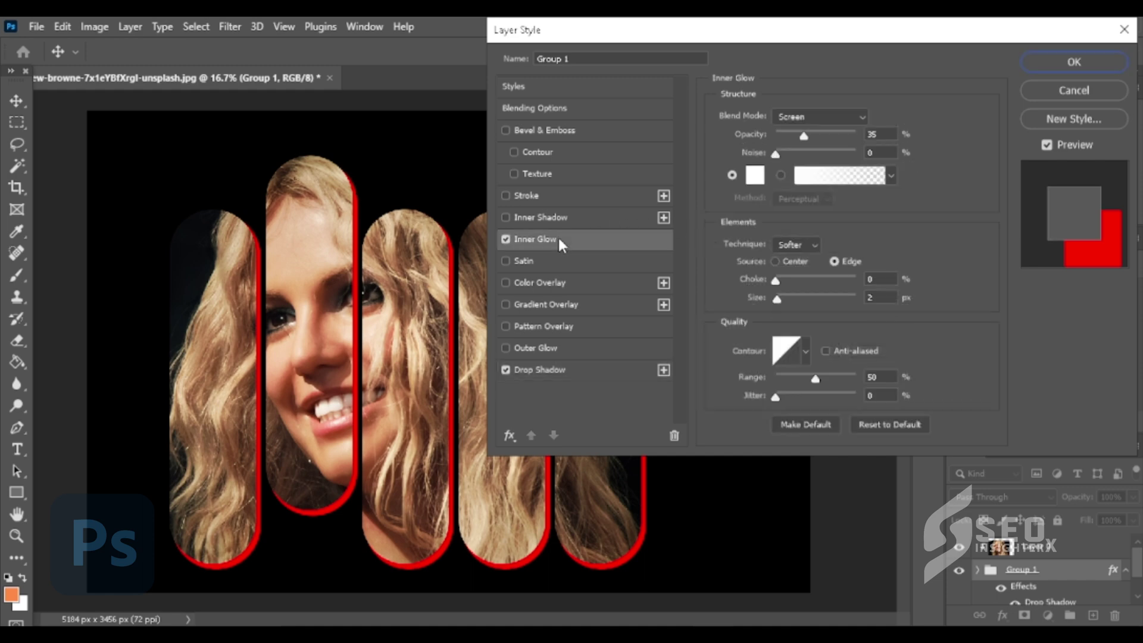
left_click(535, 218)
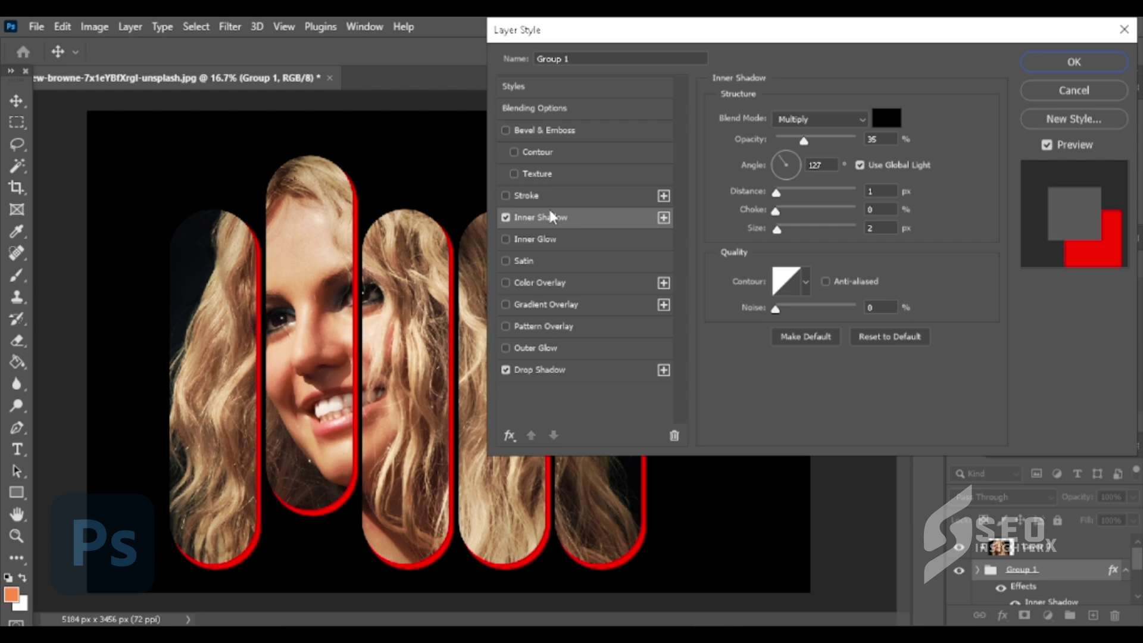
left_click(821, 119)
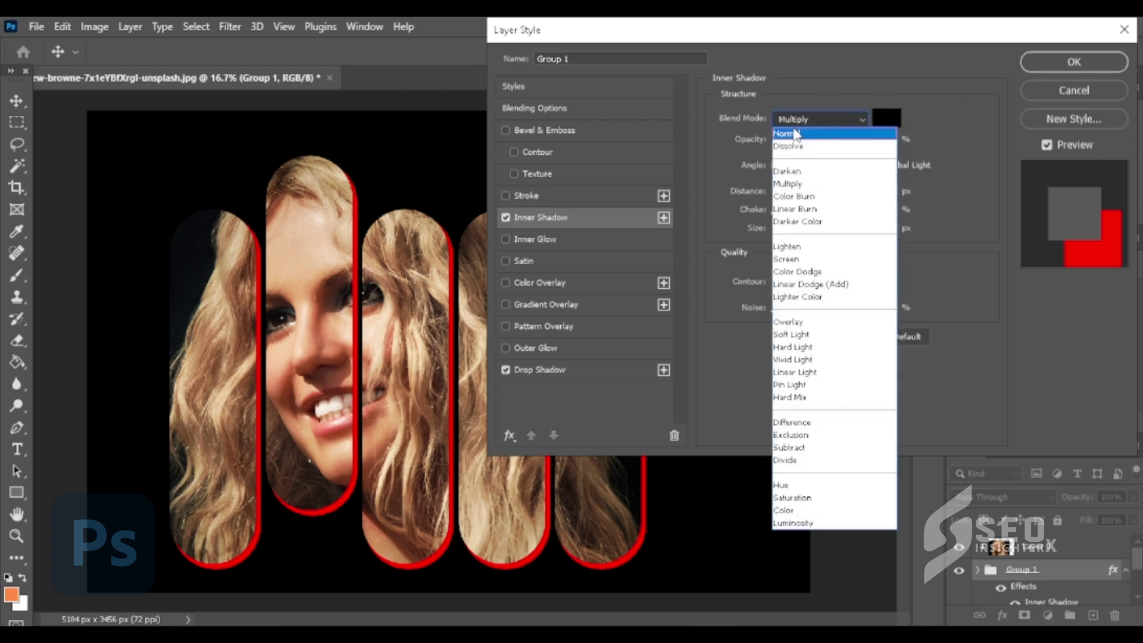
left_click(798, 132)
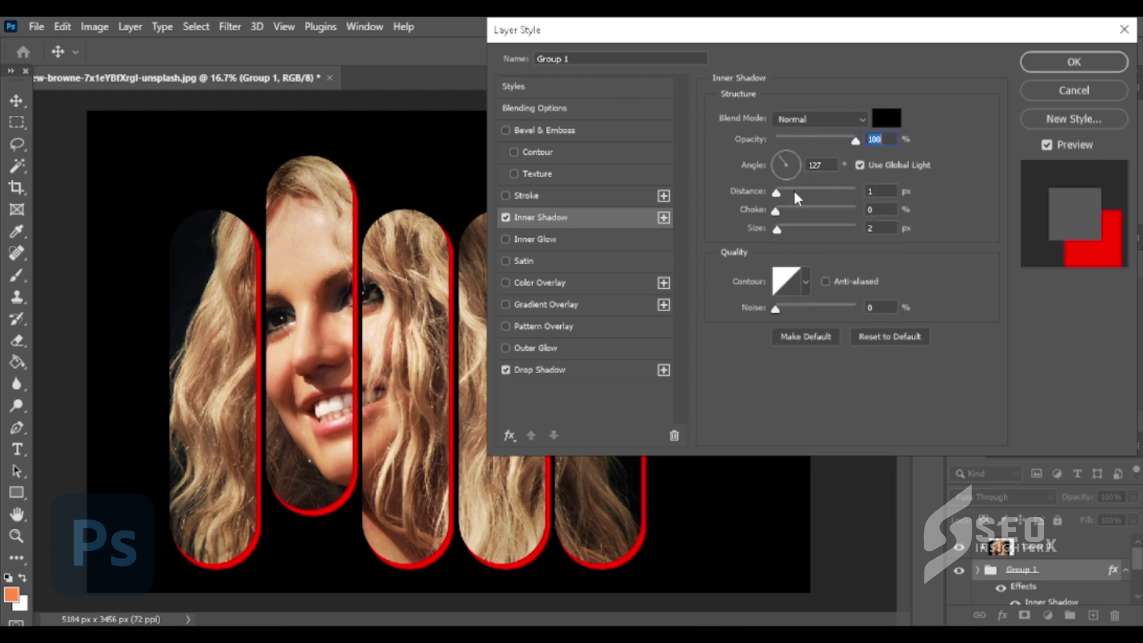
left_click_drag(776, 227, 758, 197)
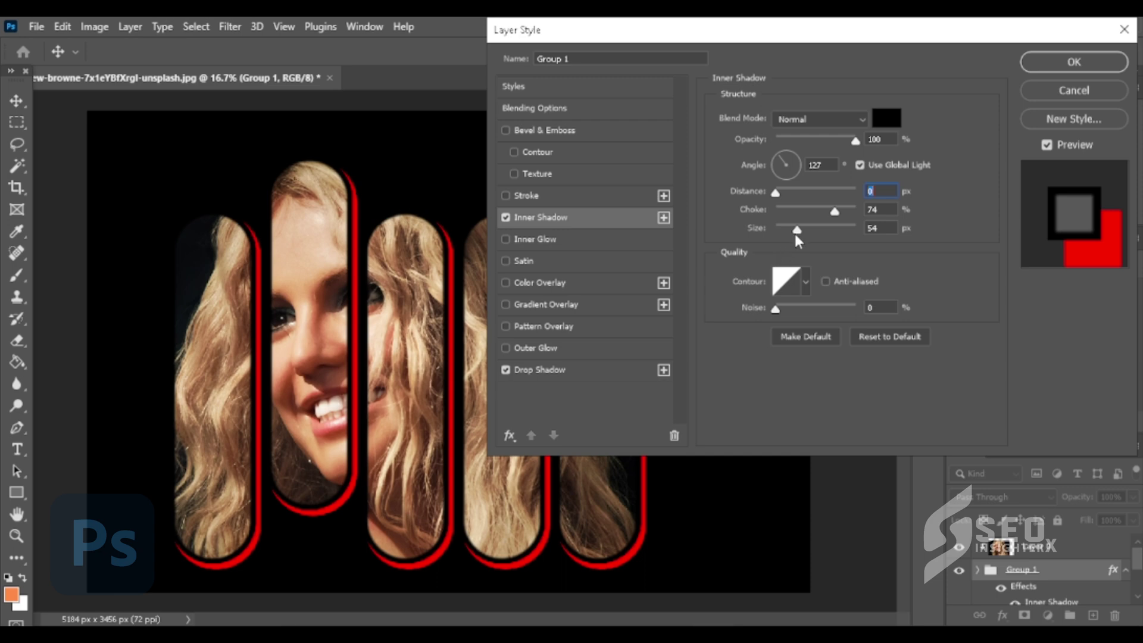
left_click_drag(795, 234, 795, 234)
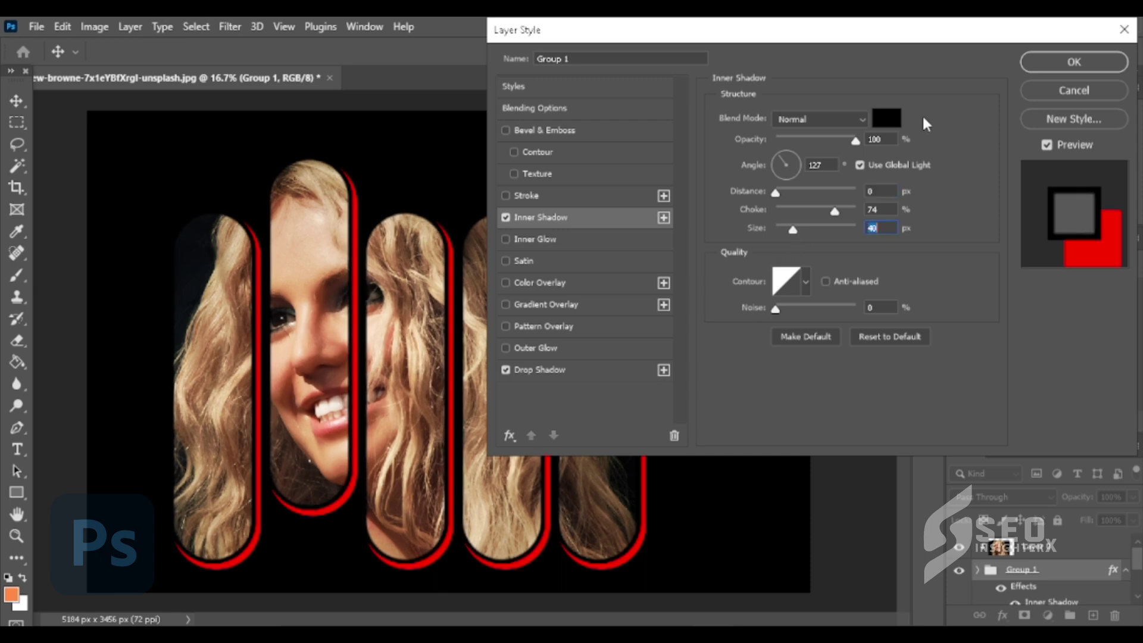
- Try white and yellow for the inner shadow's colour, ending with black (000000)
left_click(887, 118)
type("ffffff")
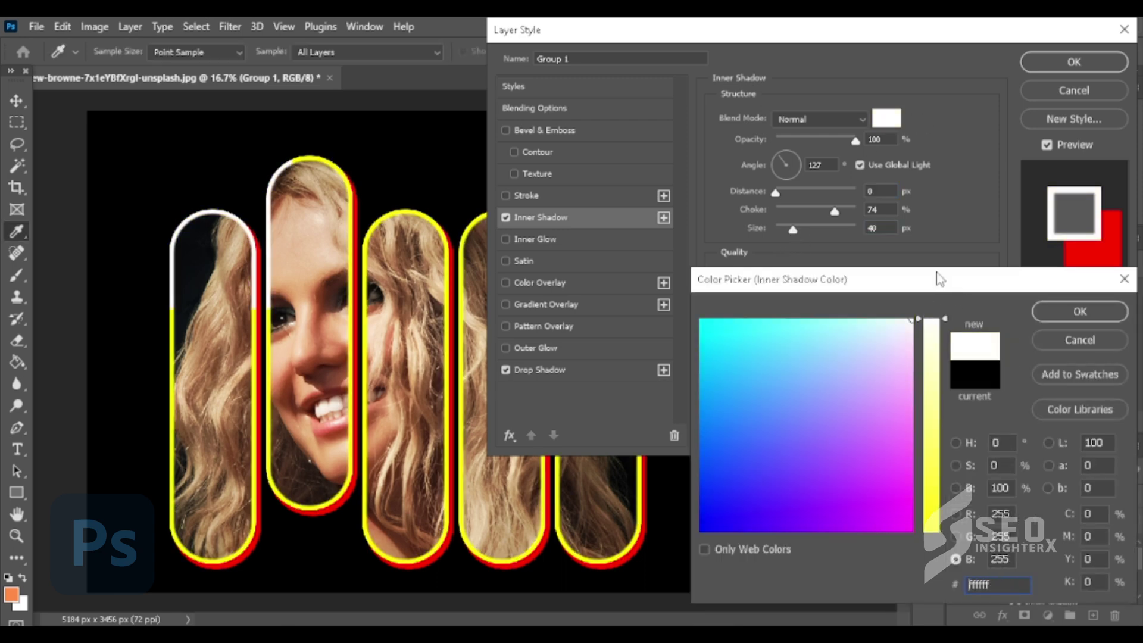
left_click_drag(933, 408, 933, 536)
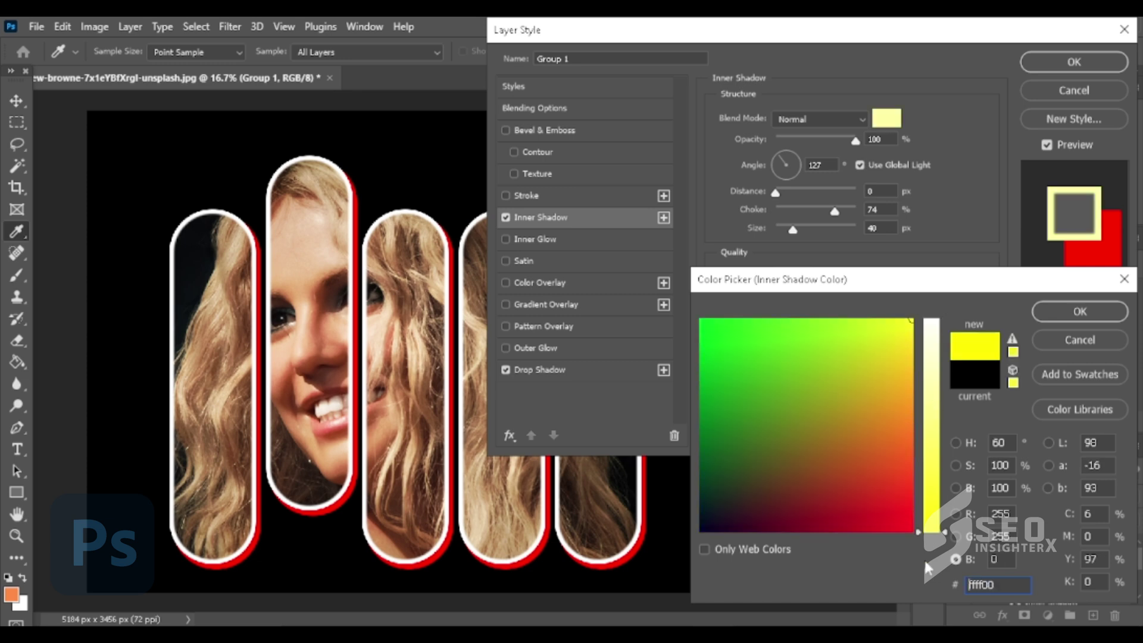
mouse_move(798, 476)
left_mouse_down()
mouse_move(717, 581)
mouse_move(698, 572)
left_mouse_up()
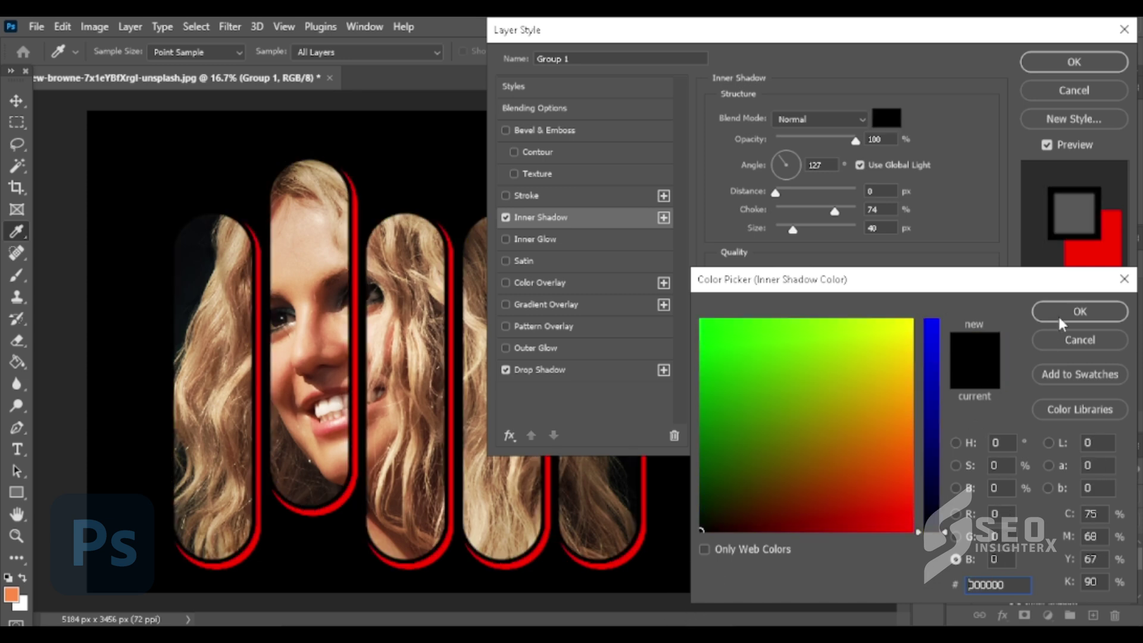
left_click(1060, 315)
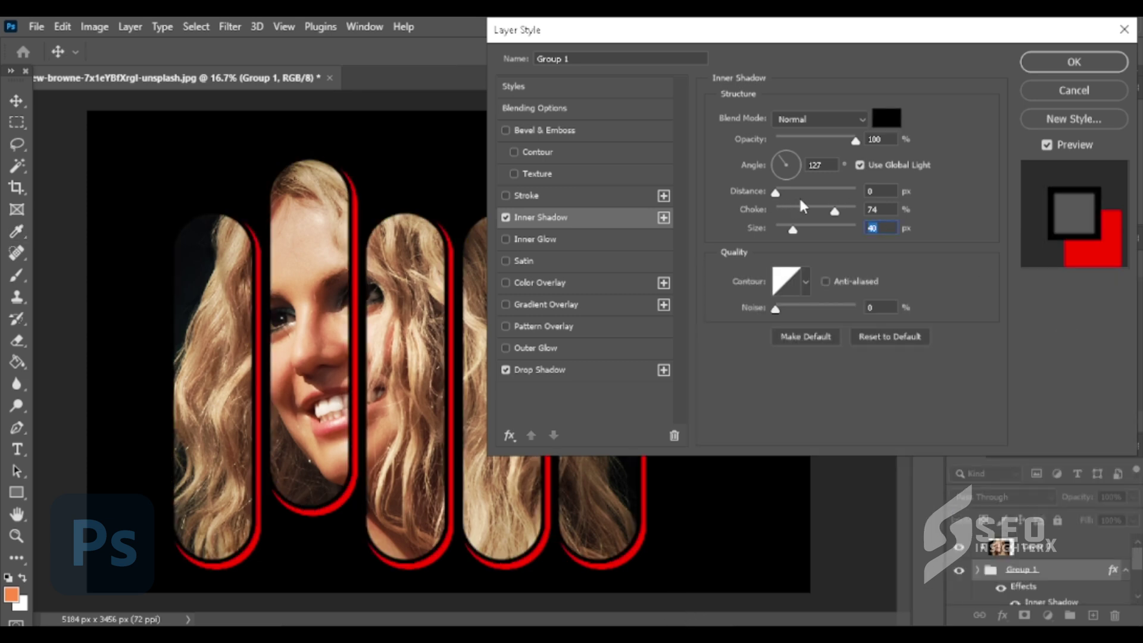
- Set the inner shadow's angle to 153°, distance to 4 px, choke to 85% and size to 51 px, and apply the layer style
left_click_drag(776, 192, 859, 214)
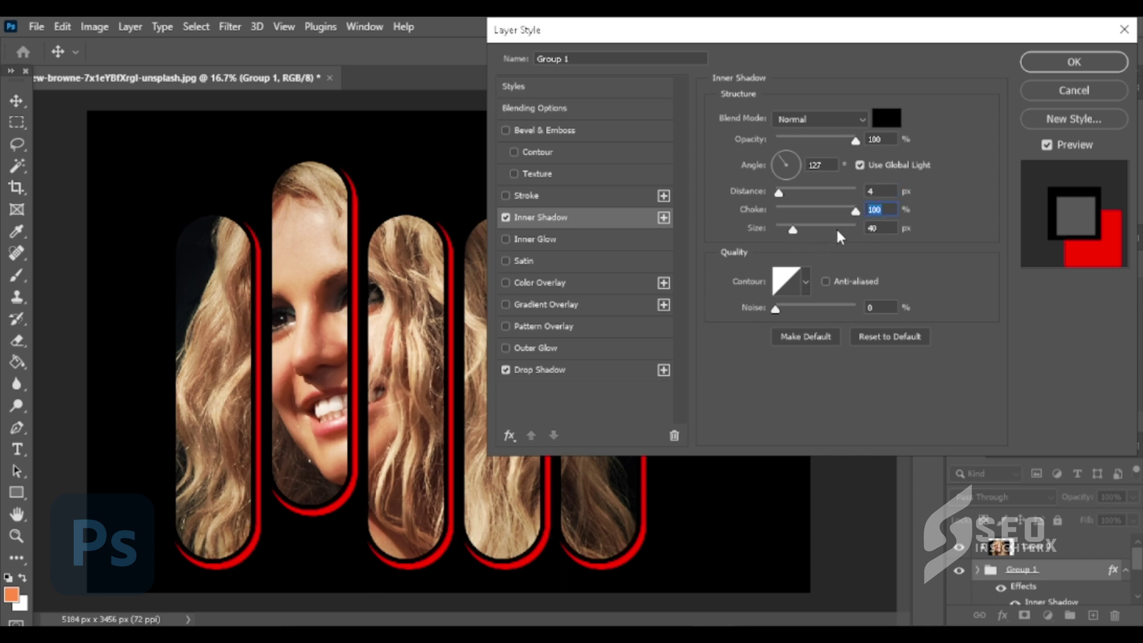
mouse_move(800, 228)
left_mouse_down()
mouse_move(829, 231)
mouse_move(797, 237)
left_mouse_up()
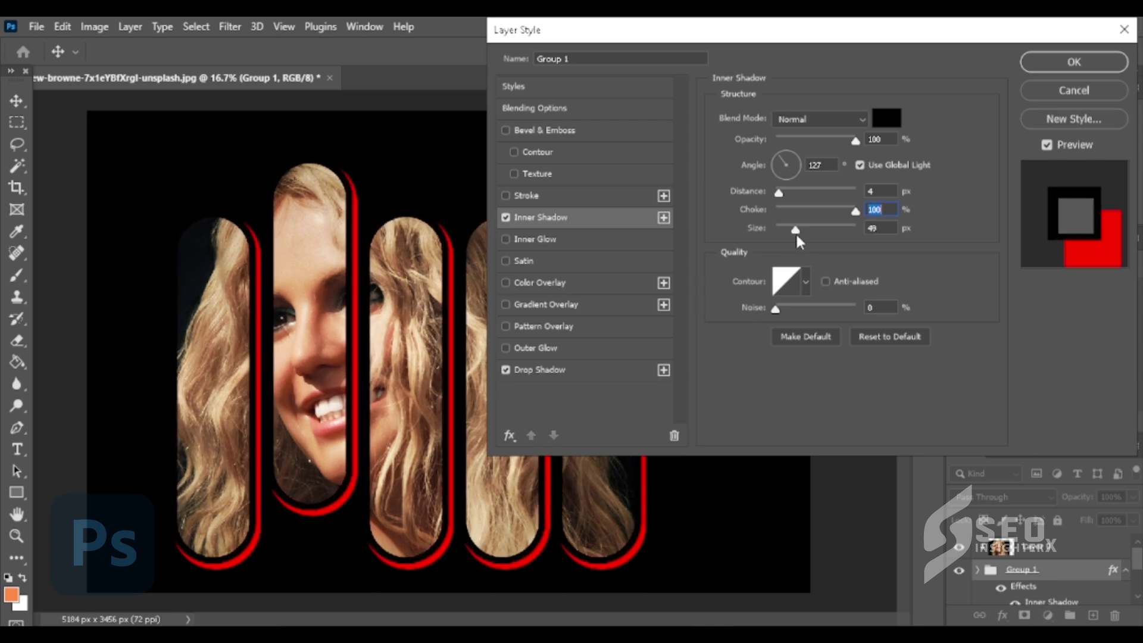
key("Tab")
left_click(784, 173)
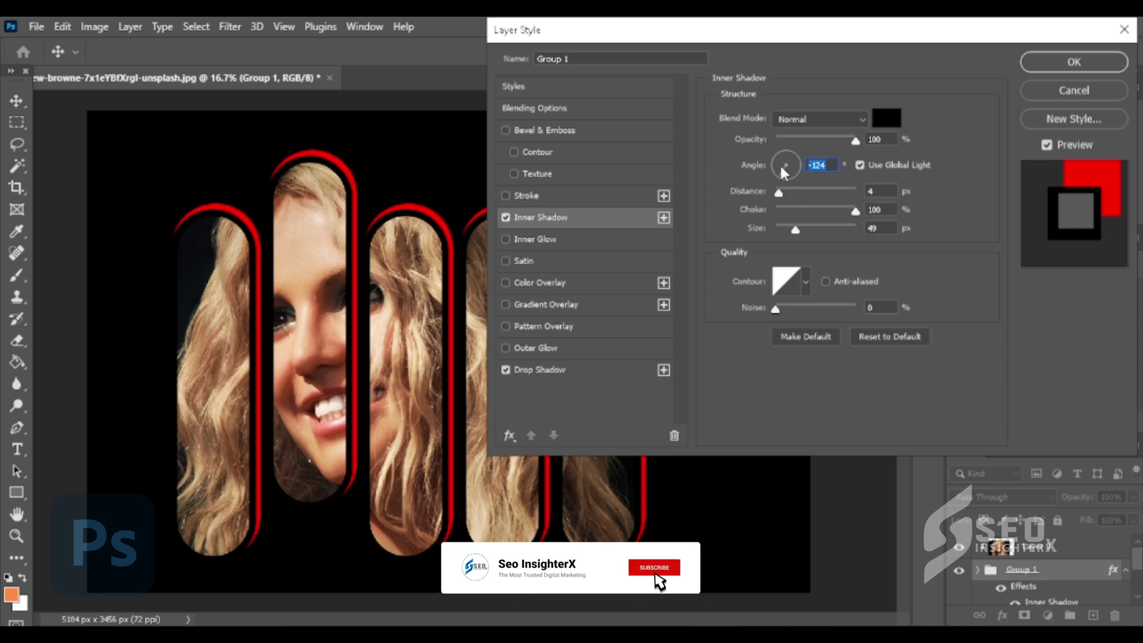
left_click(786, 169)
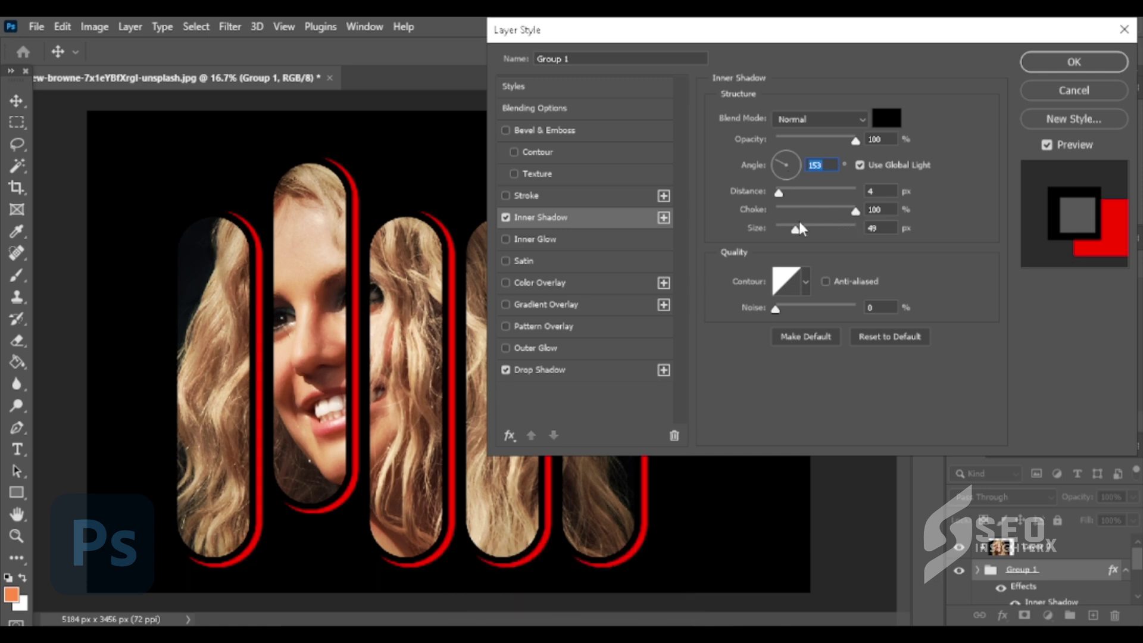
left_click_drag(835, 210, 797, 233)
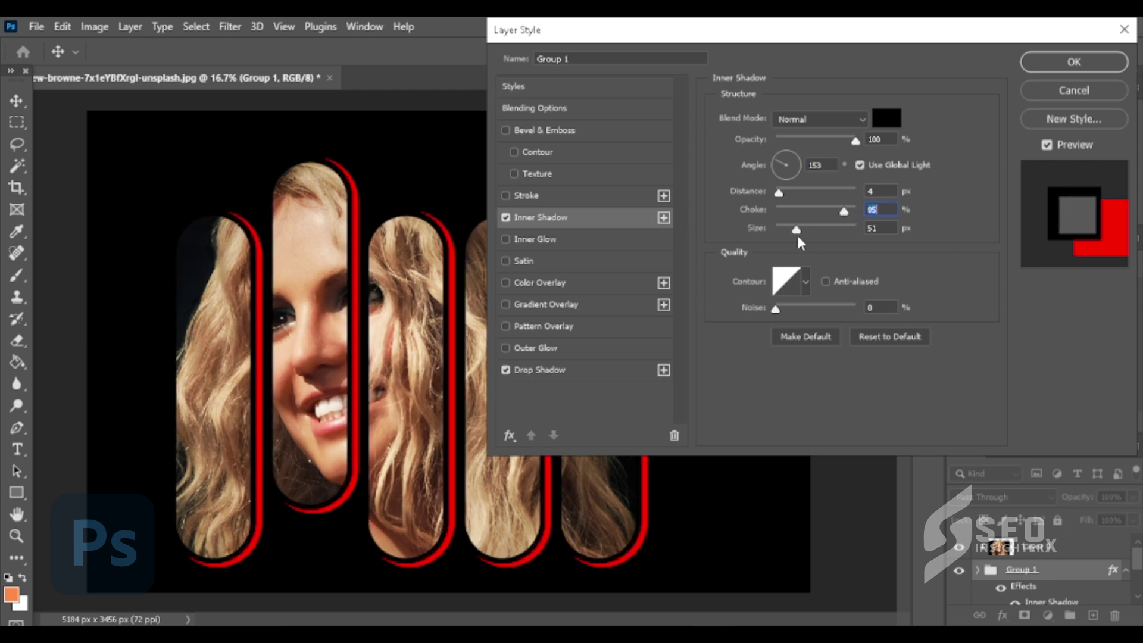
left_click(1056, 64)
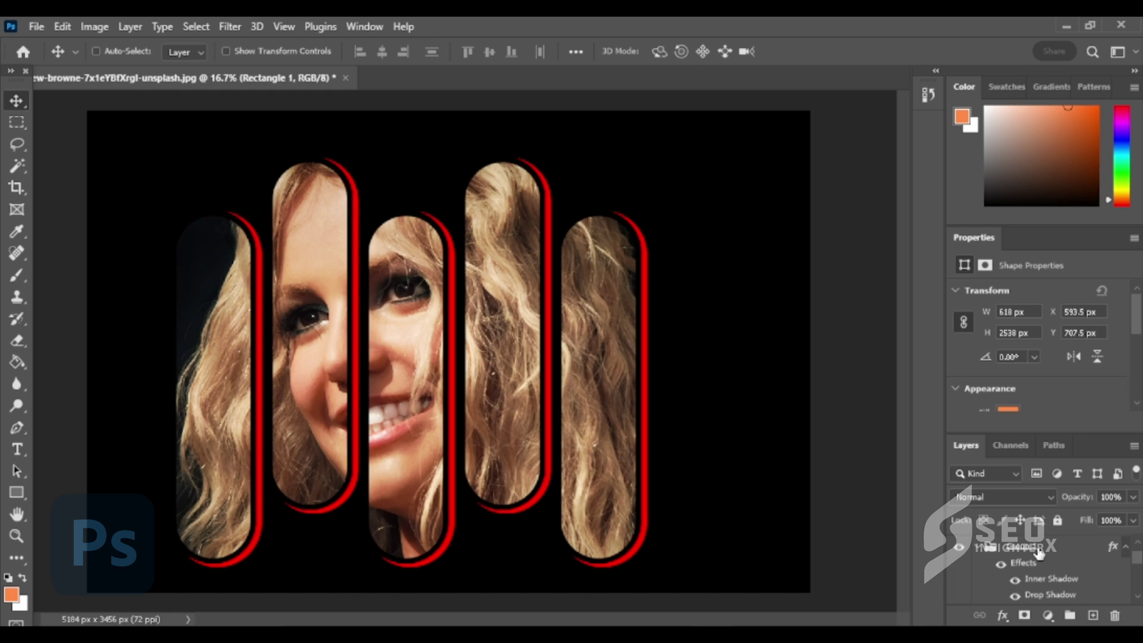
- Merge the photo layer with Group 1 into one layer, and lock the Color Fill 1 layer
left_click(989, 546)
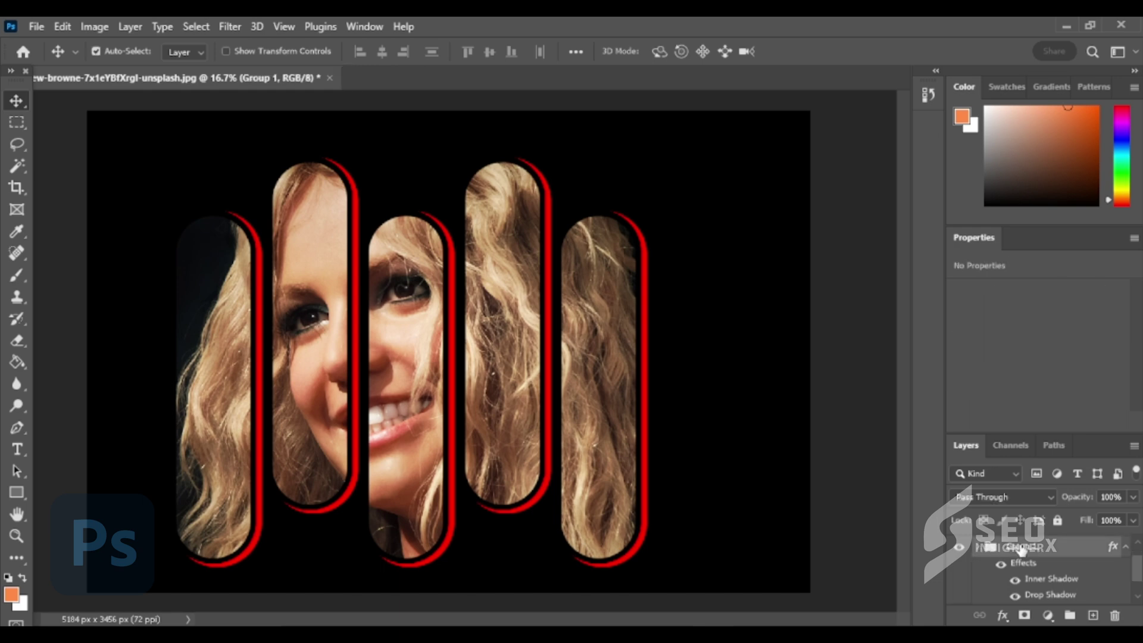
right_click(1044, 548)
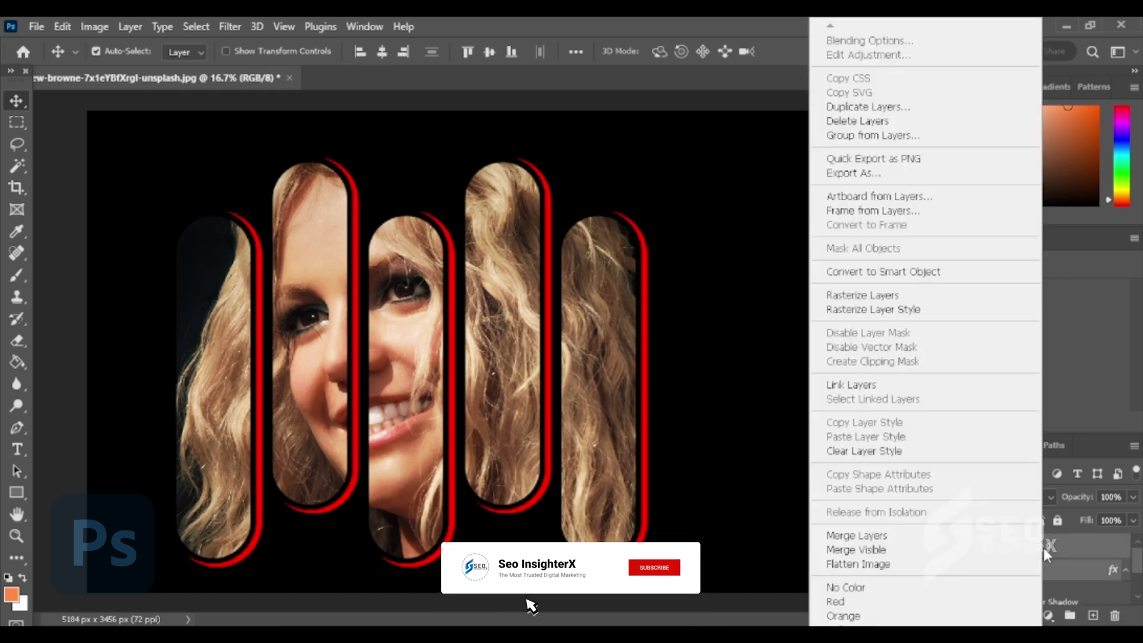
left_click(940, 551)
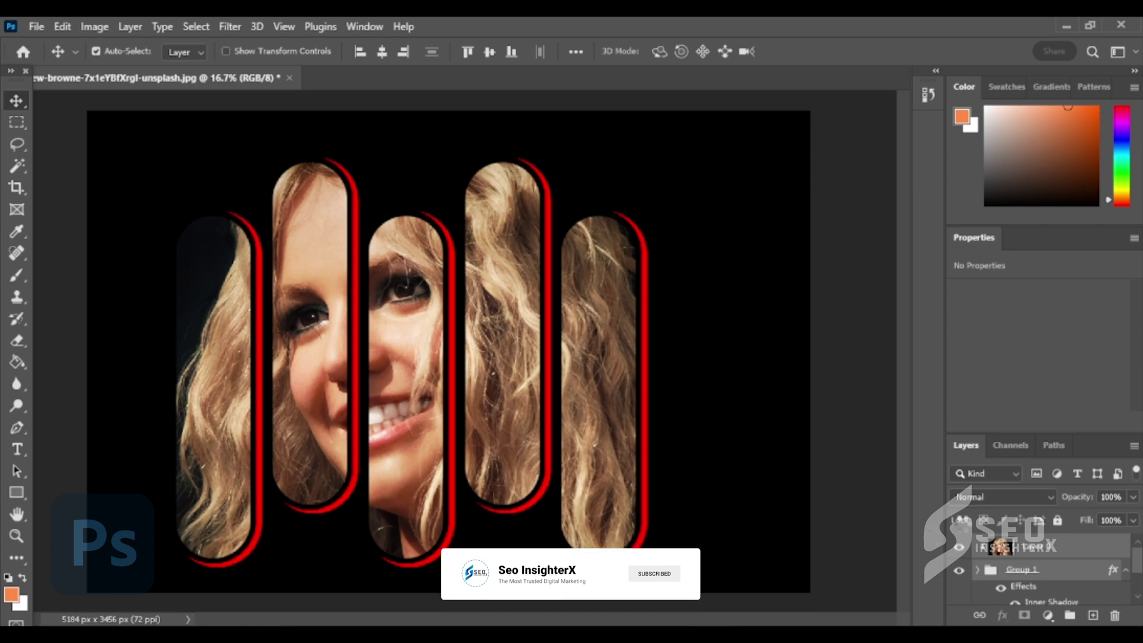
left_click(1030, 575)
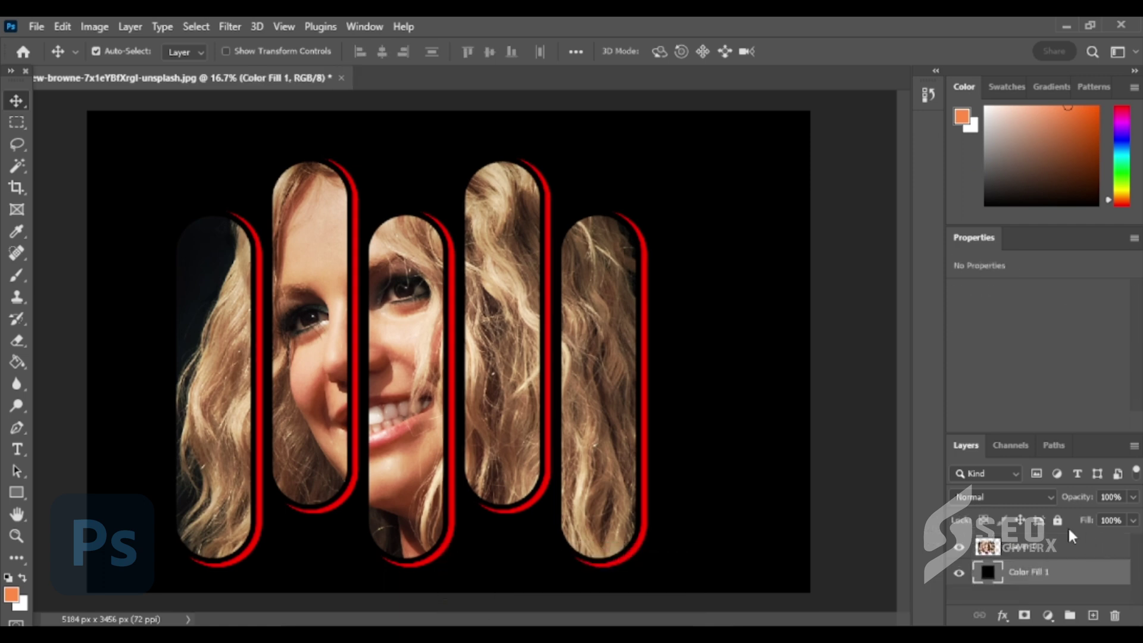
left_click(1057, 522)
- Make the merged Layer 0 active for rectangular marquee selection and hide the black Color Fill 1 layer
left_click(995, 551)
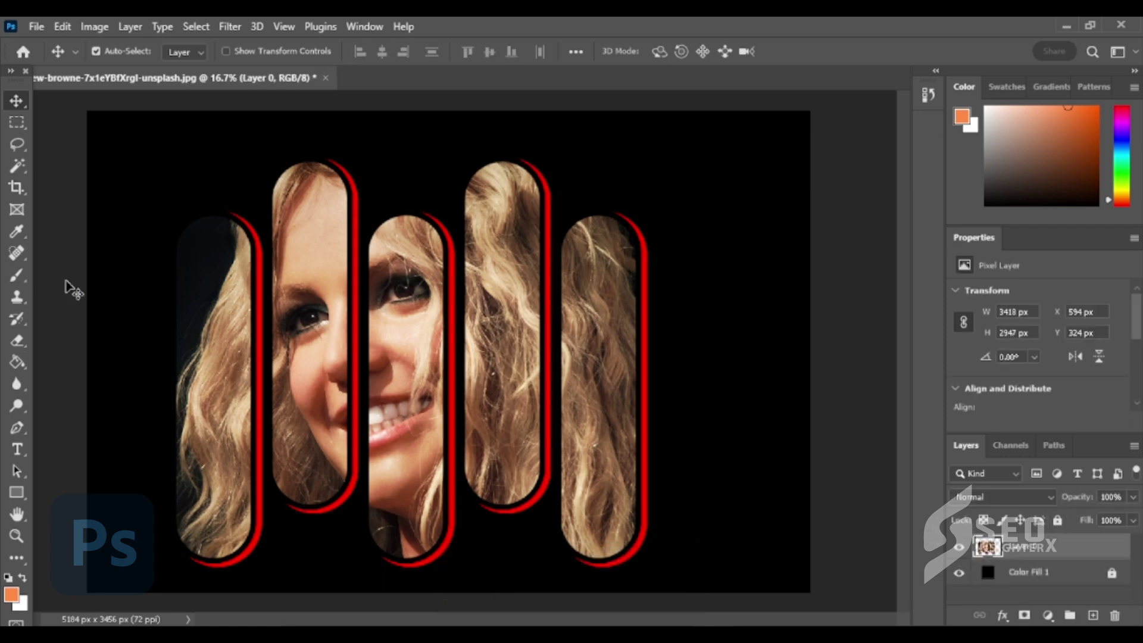
left_click(17, 122)
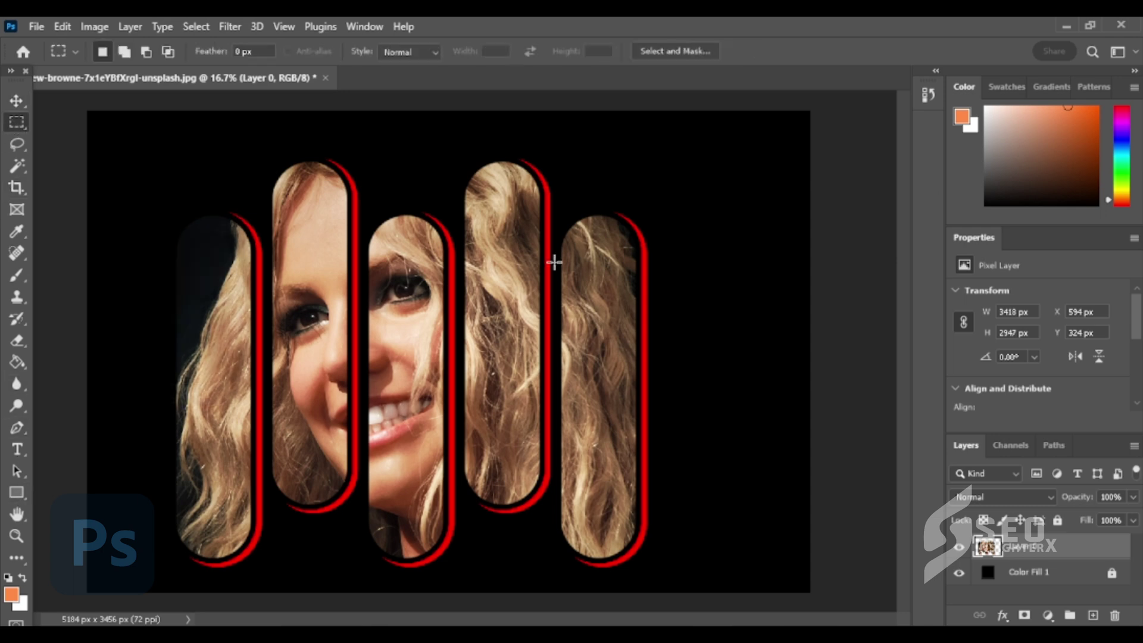
left_click_drag(561, 190, 594, 308)
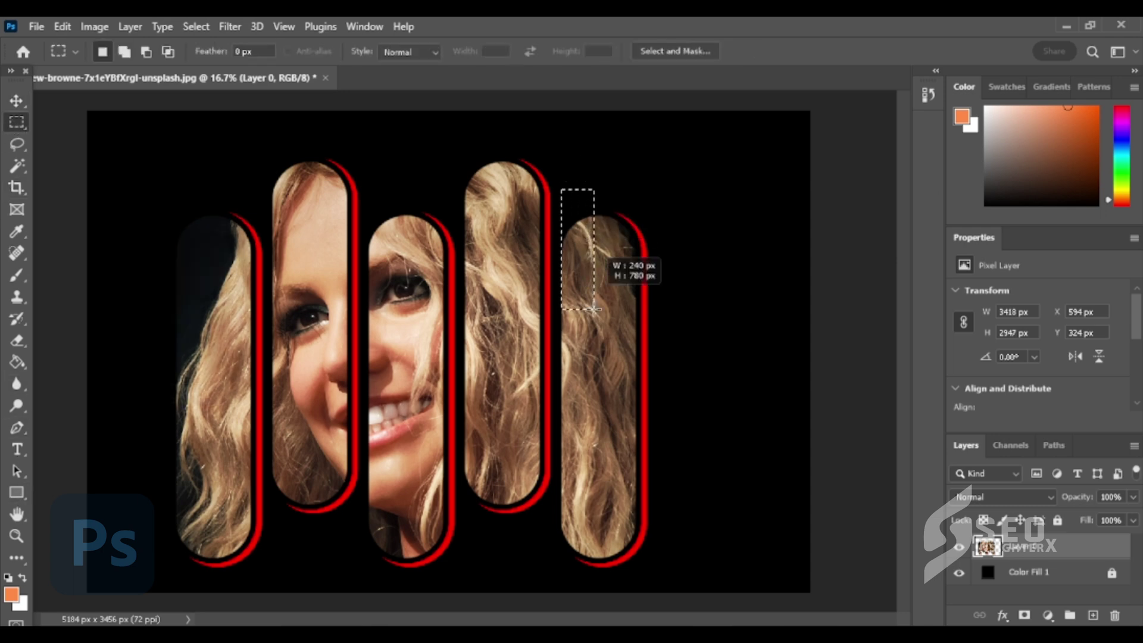
key("ctrl+d")
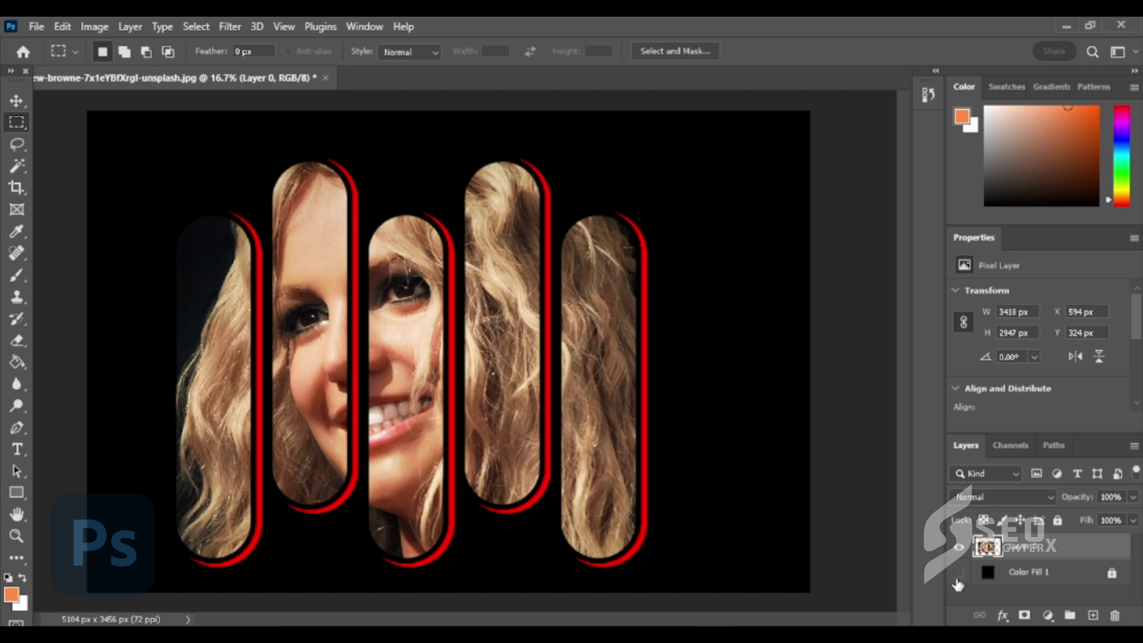
left_click(958, 573)
- Cut the fifth bar from Layer 0 onto its own layer and move it horizontally away from the others to about X 3917 px
left_click_drag(554, 168, 580, 415)
left_click_drag(675, 590, 554, 145)
right_click(581, 269)
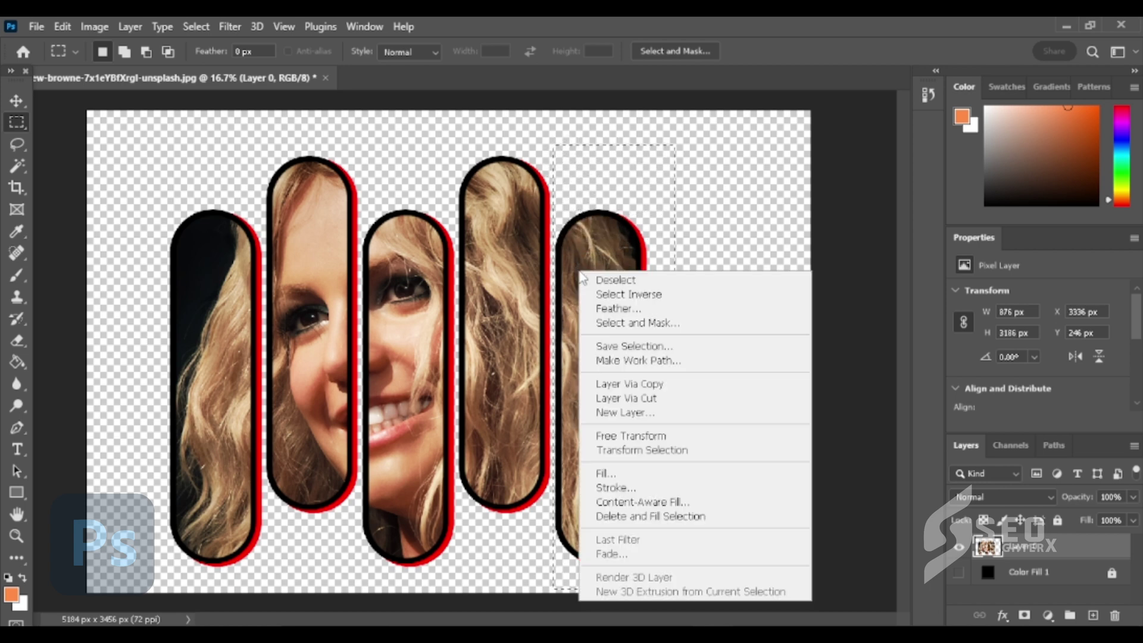
left_click(625, 398)
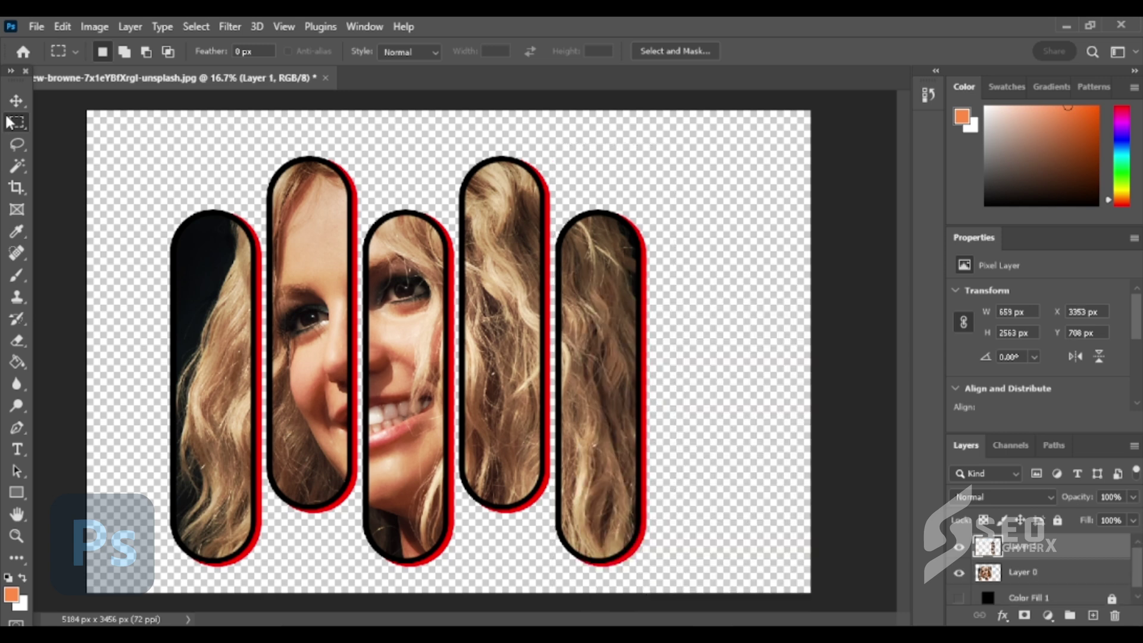
key("v")
left_click_drag(574, 332, 623, 332)
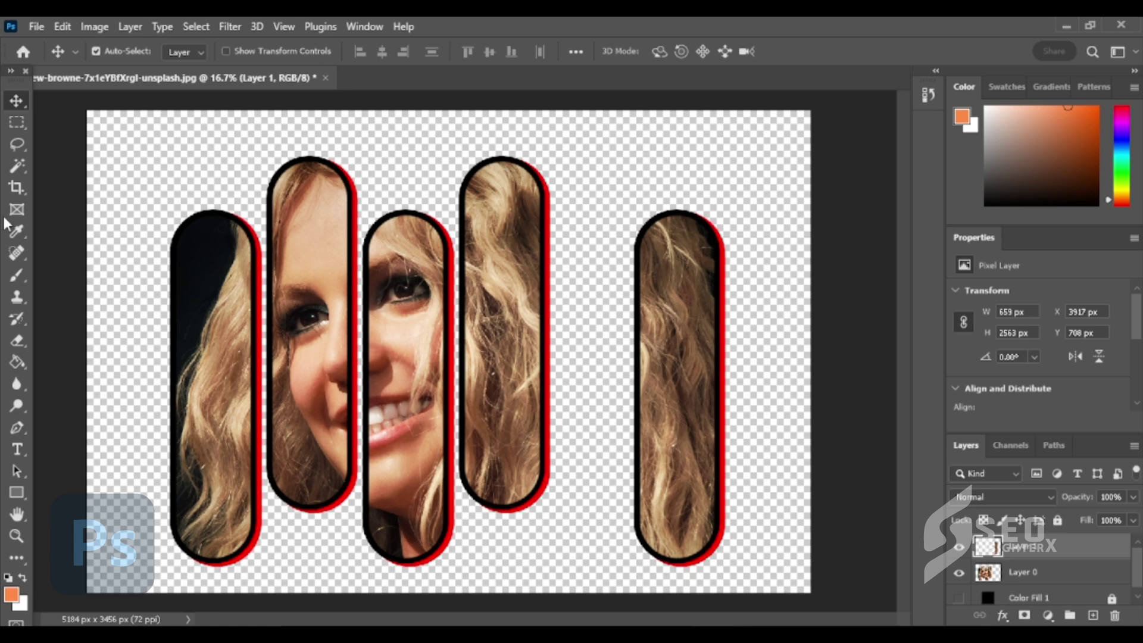
- Select the area around the fourth bar with a rectangular marquee and try to cut it to a new layer from Layer 1
left_click(17, 122)
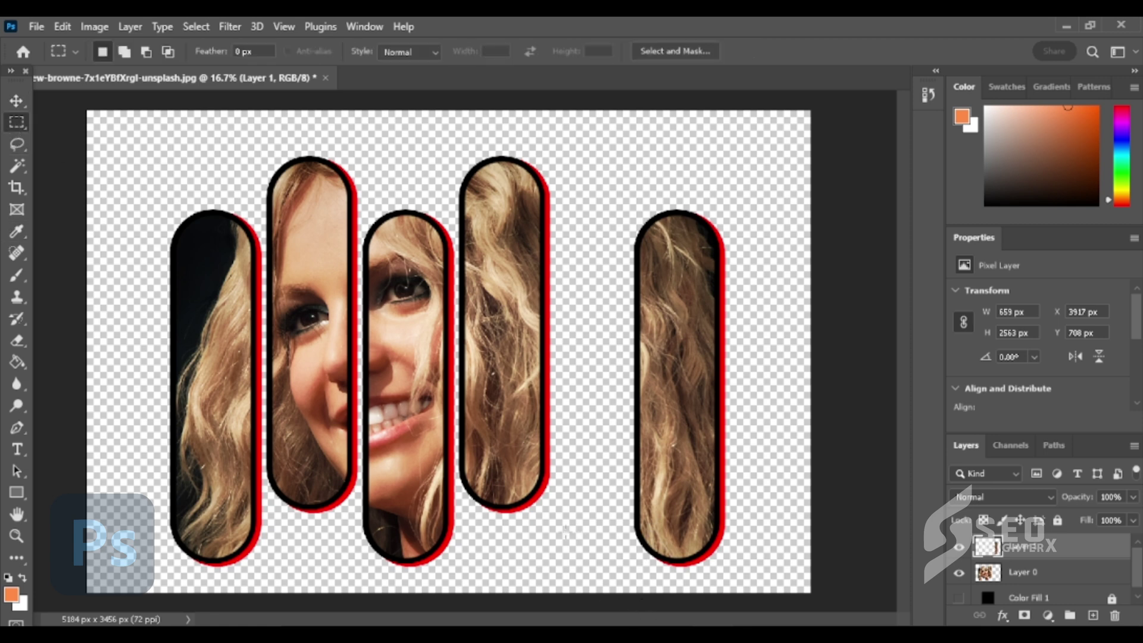
left_click_drag(565, 534, 456, 137)
right_click(482, 215)
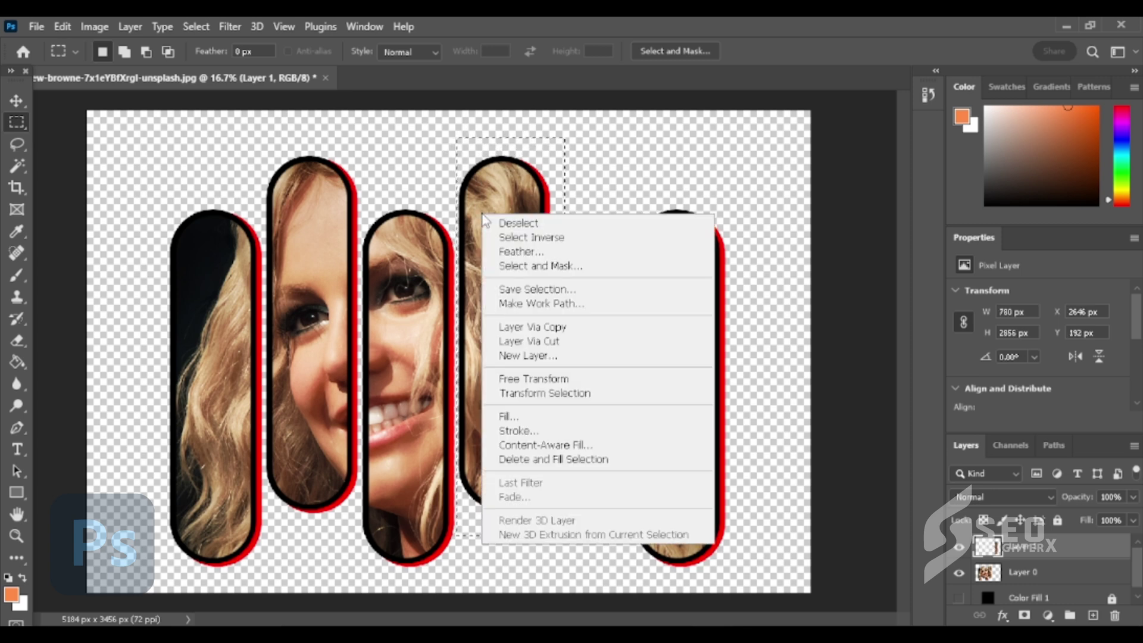
left_click(539, 341)
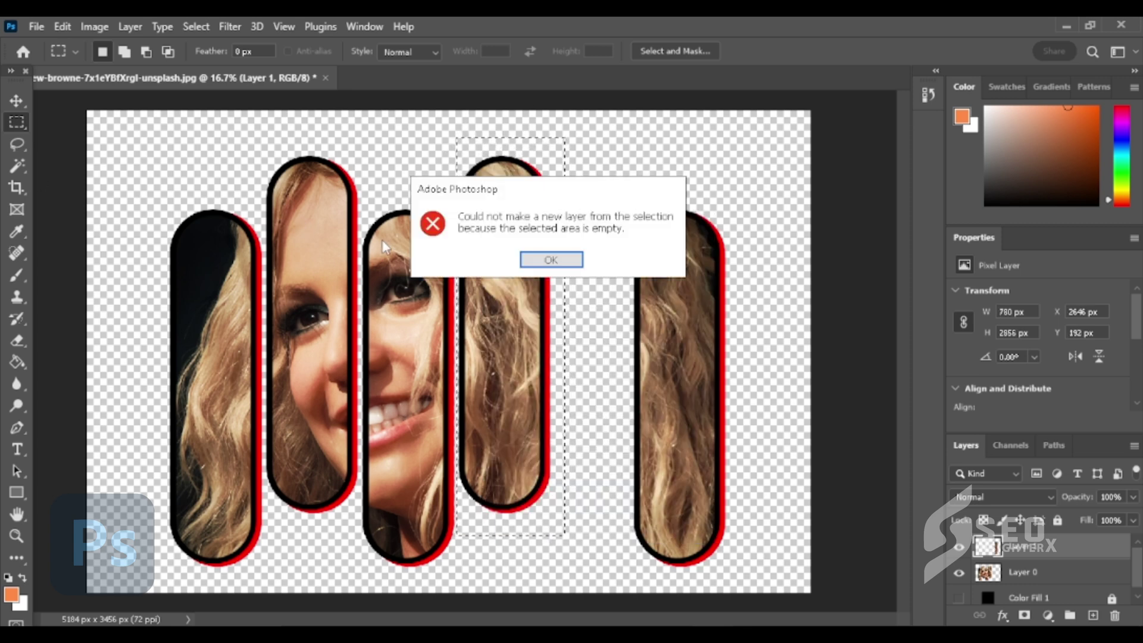
left_click(570, 260)
- Cut the selected fourth bar from Layer 0 onto a new layer and move it next to the fifth bar, at about X 3227 px
left_click(1032, 576)
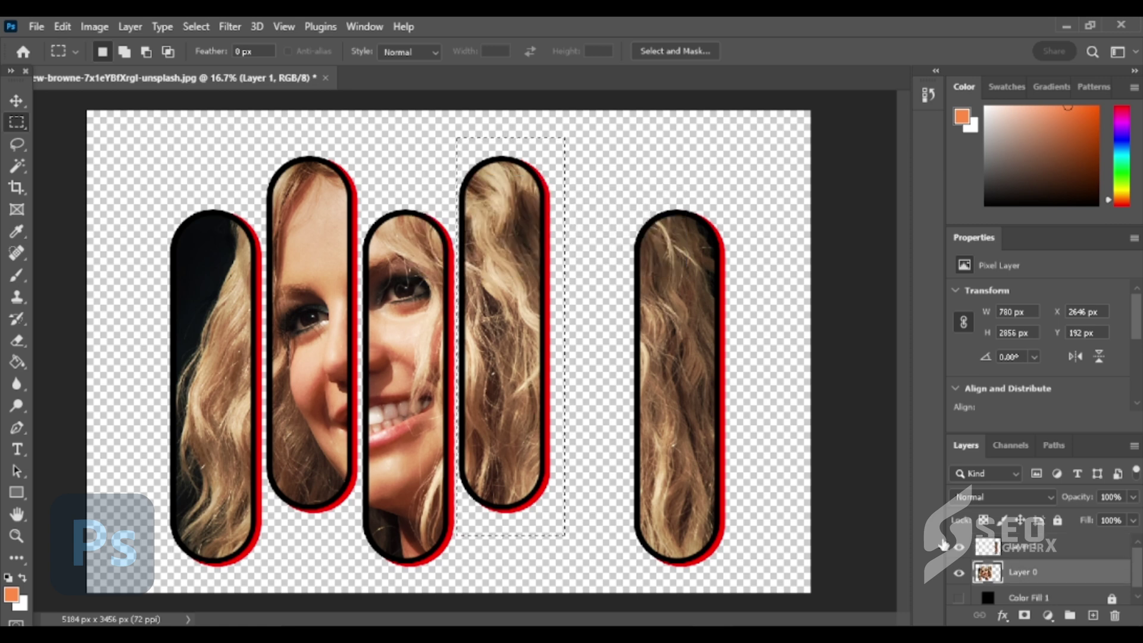
right_click(509, 308)
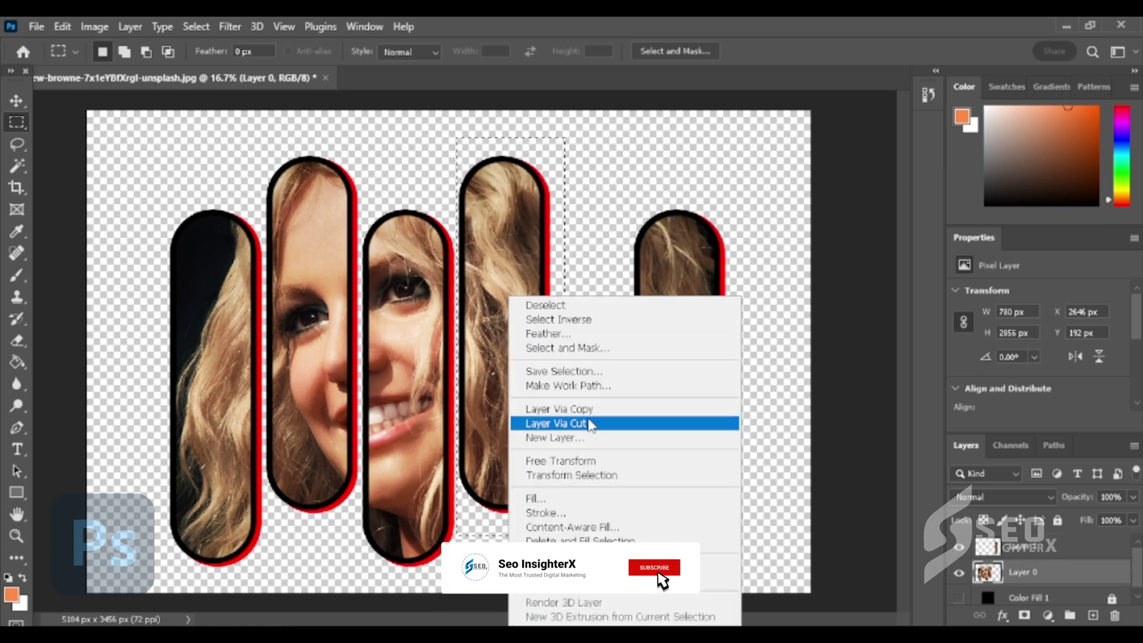
left_click(566, 424)
key("v")
left_click_drag(508, 334, 580, 344)
- Cut the third bar from Layer 0 onto its own layer and move it next to the fourth bar
left_click(453, 417)
key("m")
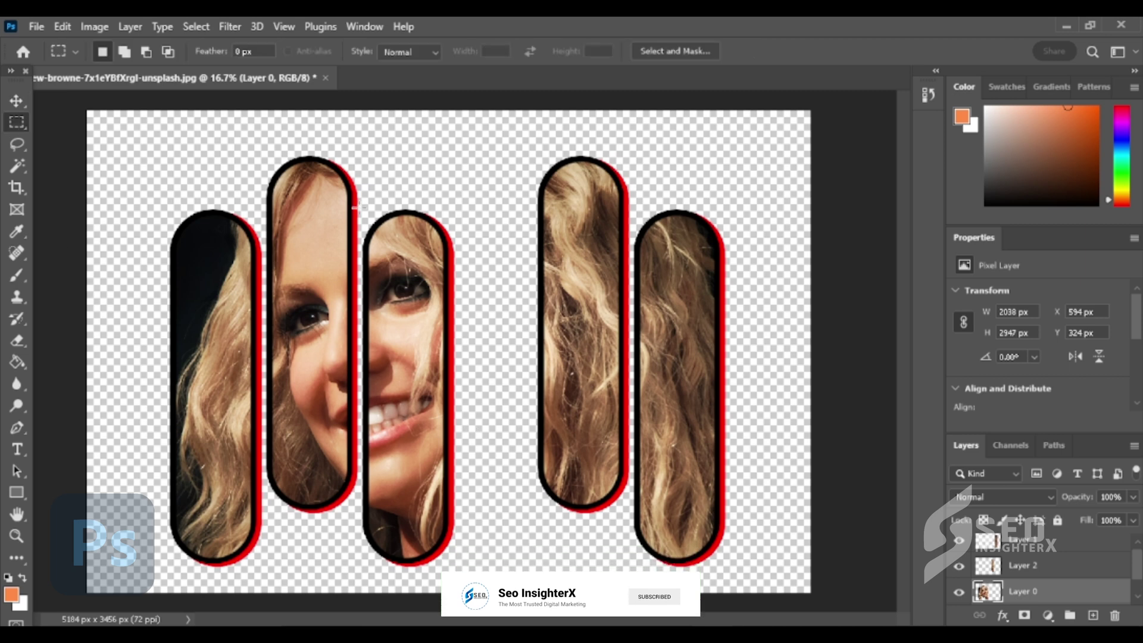
left_click_drag(463, 575, 365, 148)
right_click(372, 242)
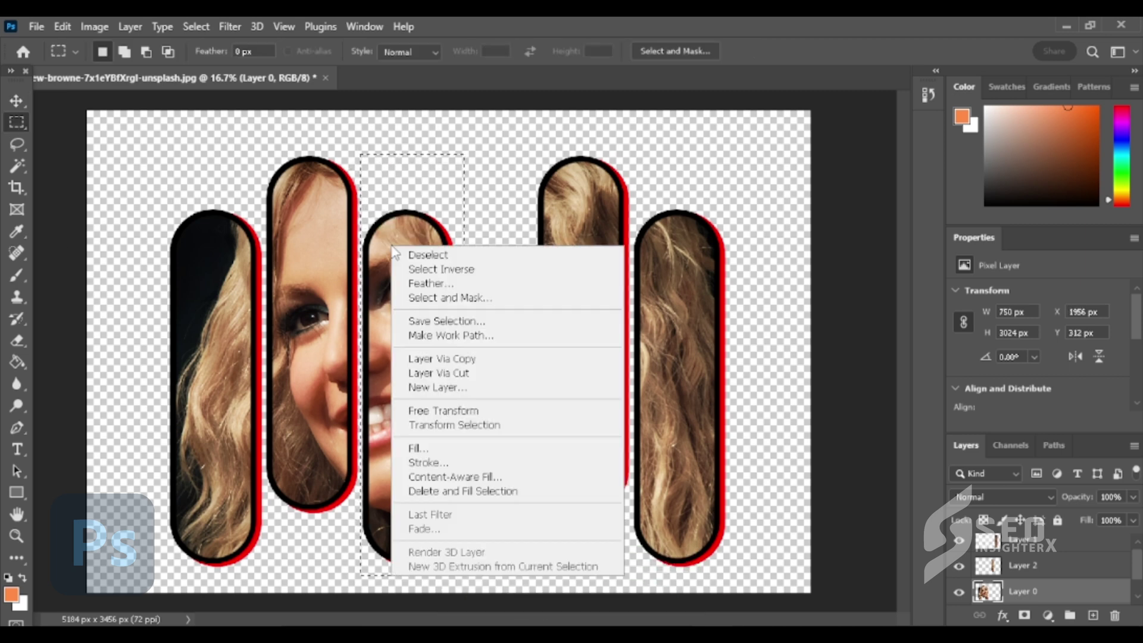
left_click(411, 375)
key("v")
left_click_drag(442, 325, 521, 324)
left_click(615, 390)
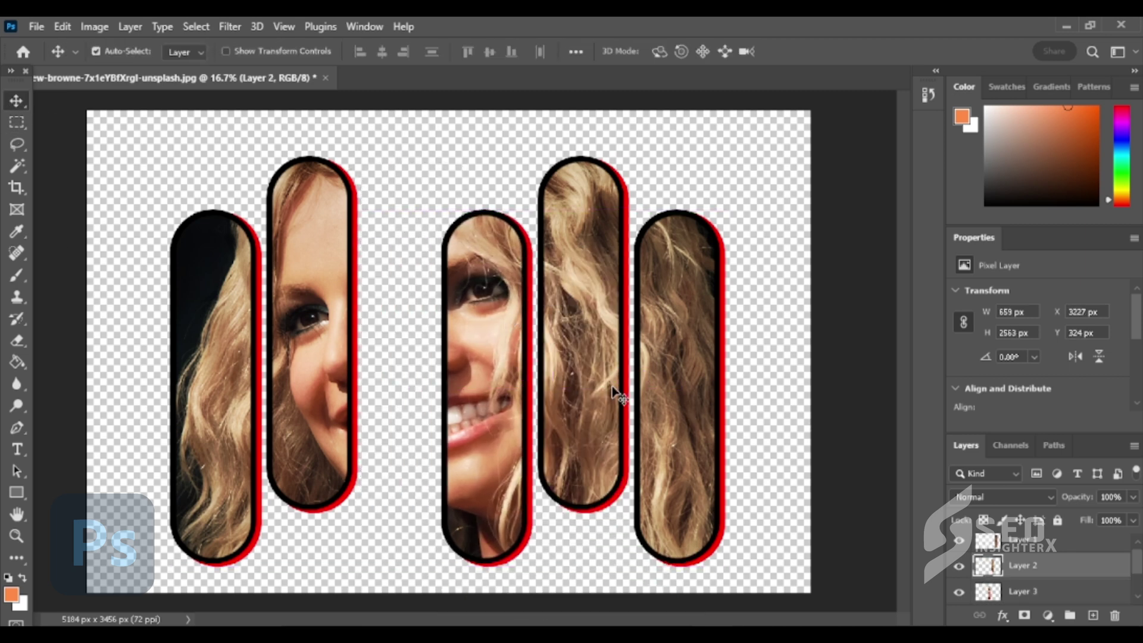
- Cut the second bar from Layer 0 onto its own layer and move it horizontally next to the third bar
key("m")
left_click_drag(370, 542, 249, 91)
right_click(292, 234)
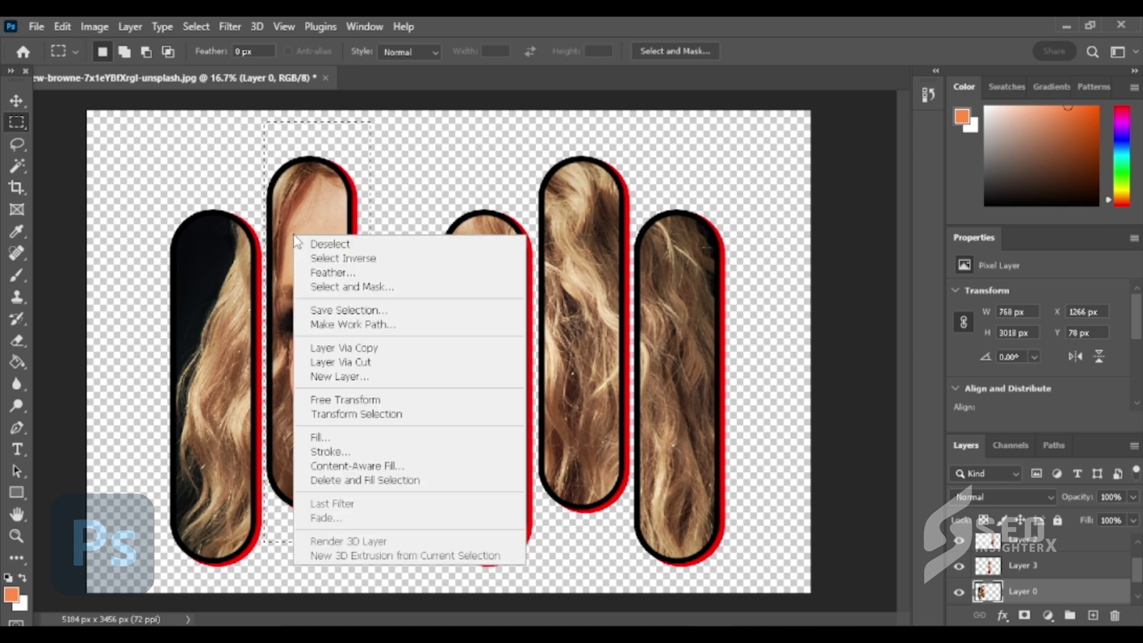
left_click(334, 366)
key("v")
left_click_drag(311, 253, 388, 253)
- Move the first bar, left on Layer 0, next to the second bar at X 1139 px, matching the spacing between the others
left_click(205, 302)
left_click_drag(206, 302, 283, 303)
key("Left")
key("Left")
key("Left")
key("Left")
key("Left")
key("Left")
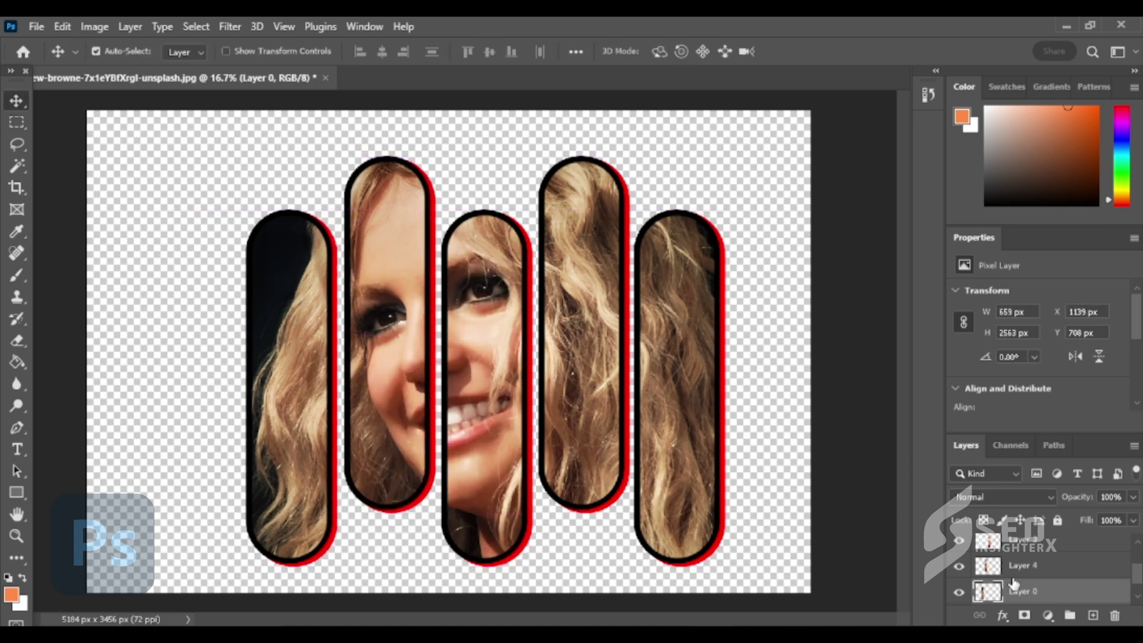
- Show the black Color Fill 1 layer as the background behind the five bars
scroll(1012, 586, "down", 1)
left_click(960, 593)
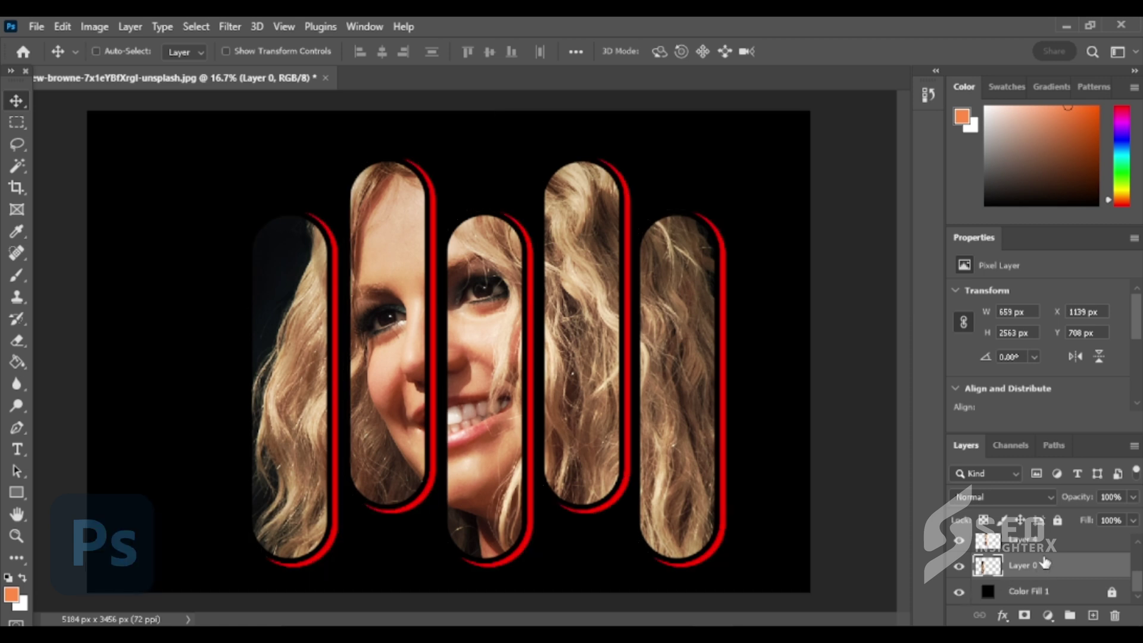
- Group all five bar layers and move the group slightly up and left so it sits closer to the canvas centre
left_click(1042, 543, "ctrl")
scroll(1042, 555, "up", 1)
left_click(1039, 546, "ctrl")
scroll(1037, 556, "up", 2)
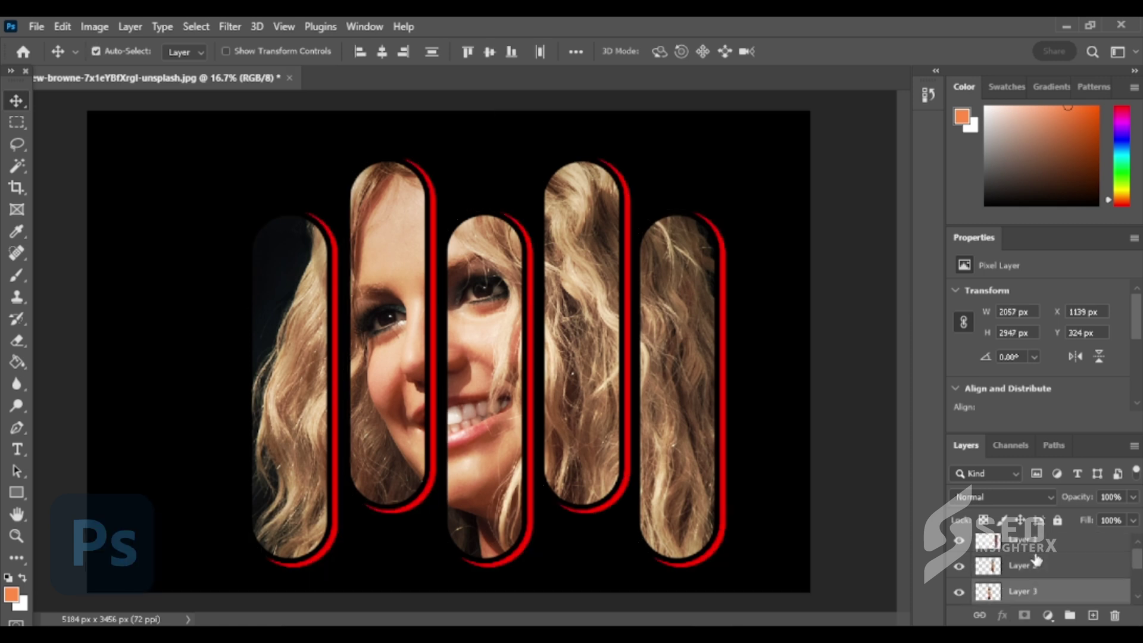
left_click(1032, 570, "ctrl")
scroll(1029, 551, "up", 1)
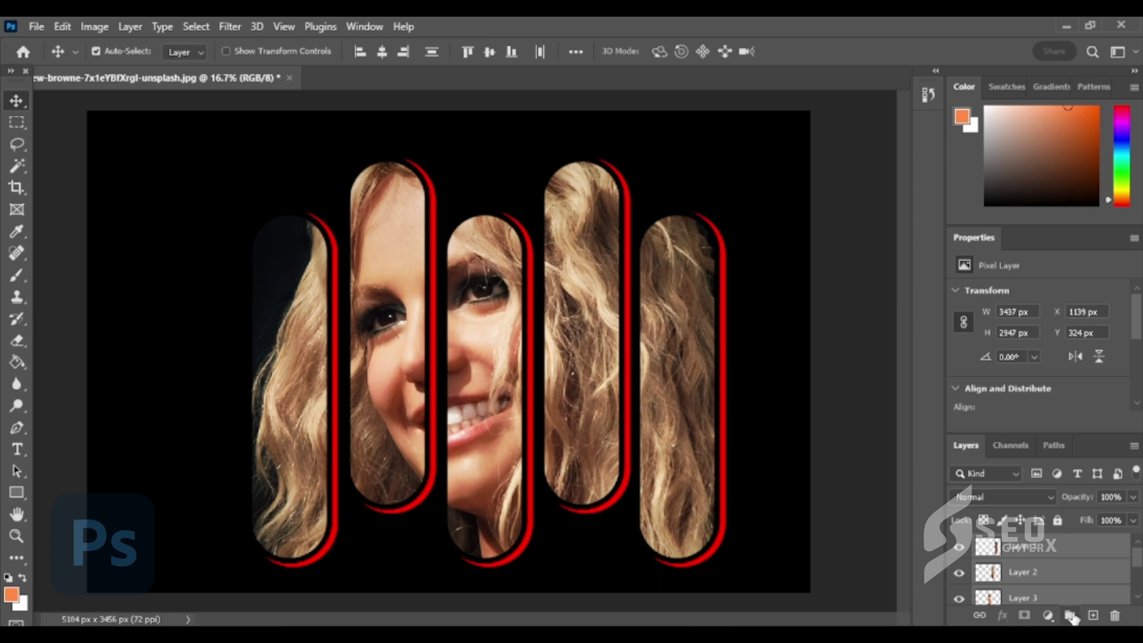
left_click(1071, 617)
key("ctrl+t")
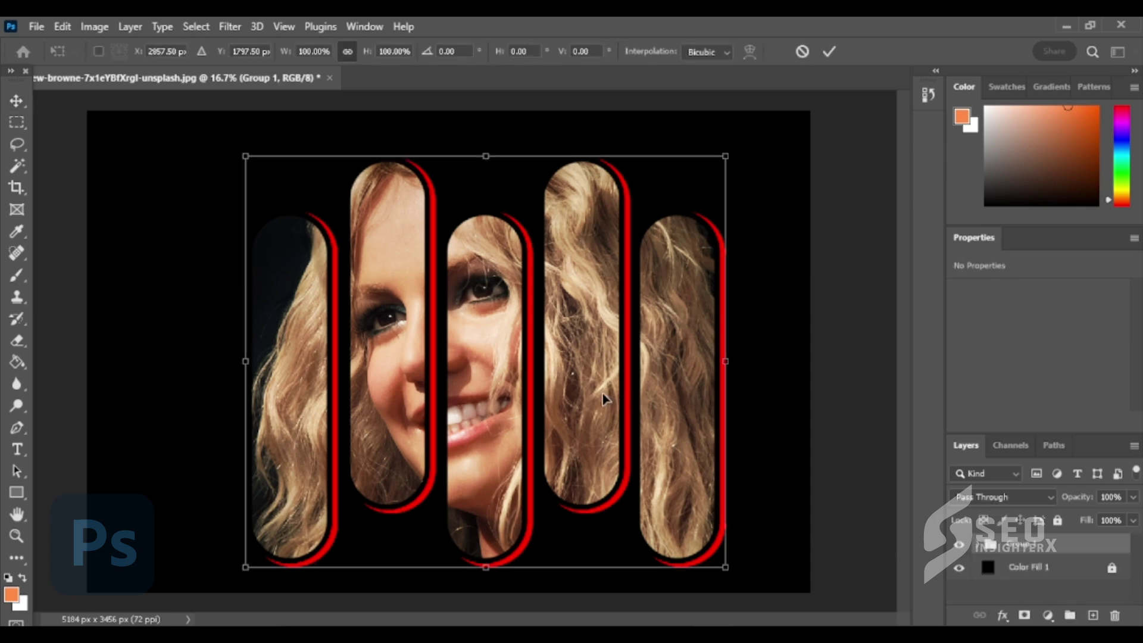
left_click_drag(603, 399, 565, 390)
- Add a gradient map clipped to the first bar with the pink-to-red Oranges preset, blended in Color Burn mode
left_click(1048, 615)
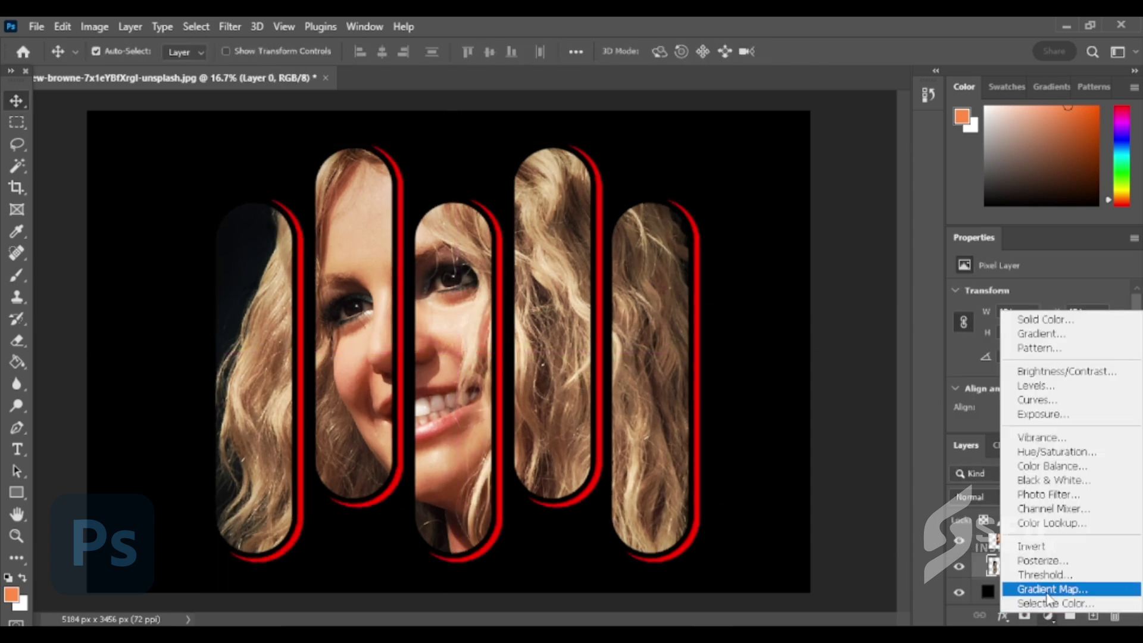
left_click(1047, 591)
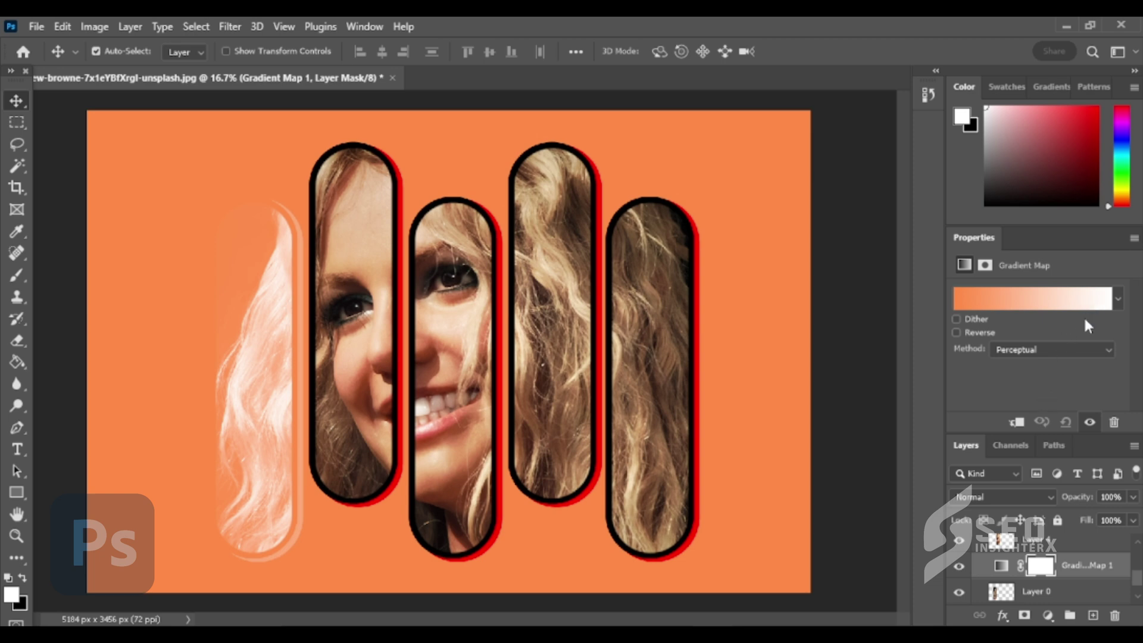
left_click(1018, 422)
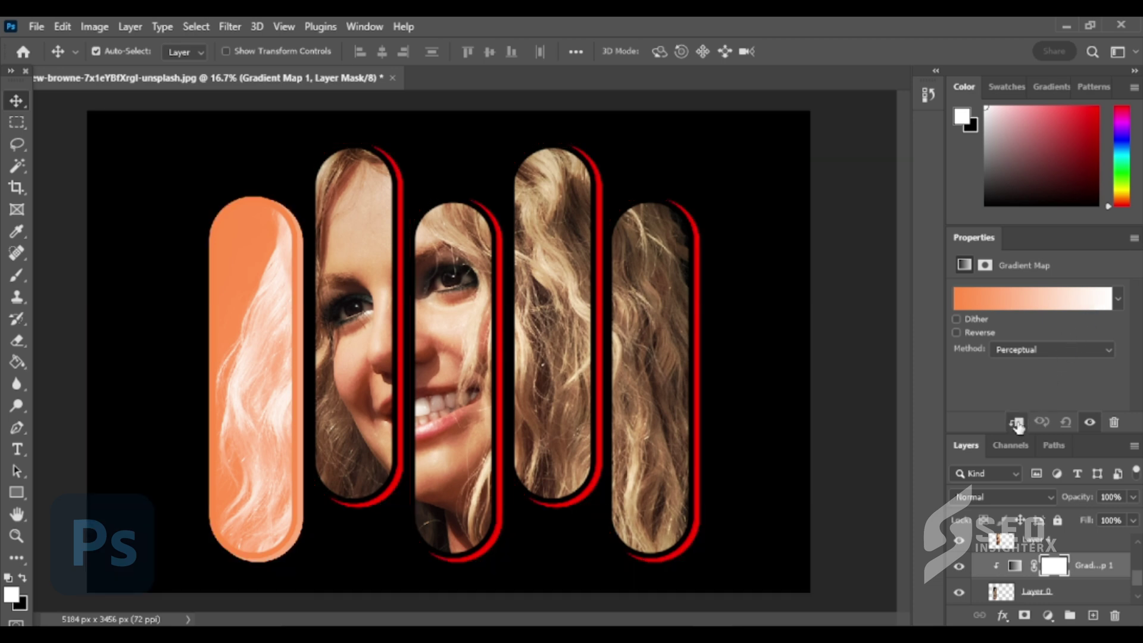
left_click(1117, 299)
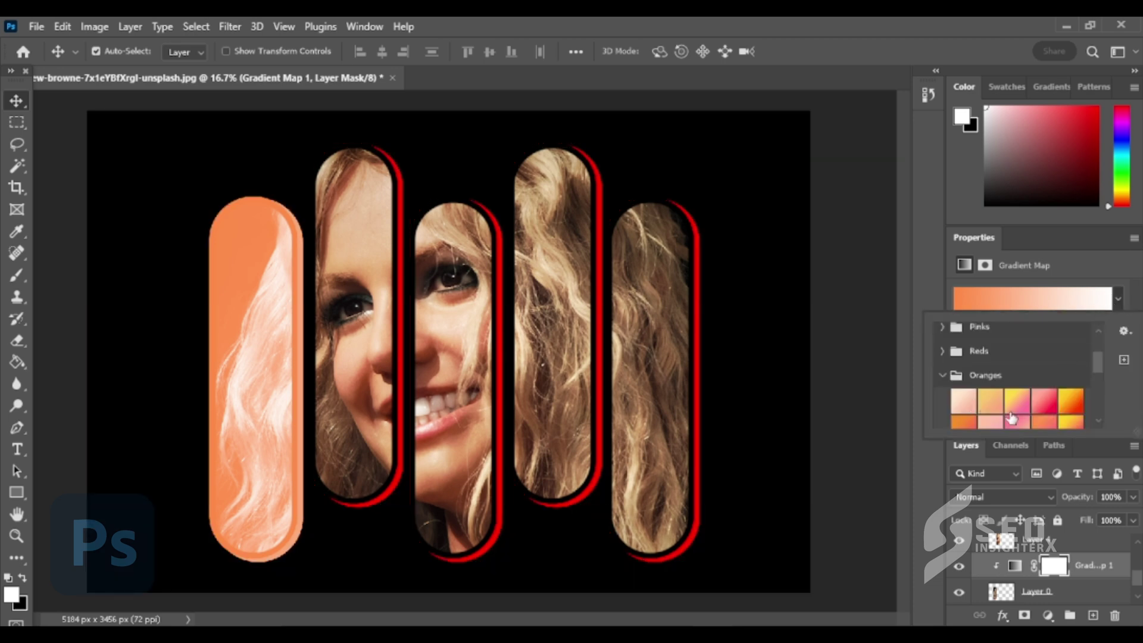
left_click(1047, 402)
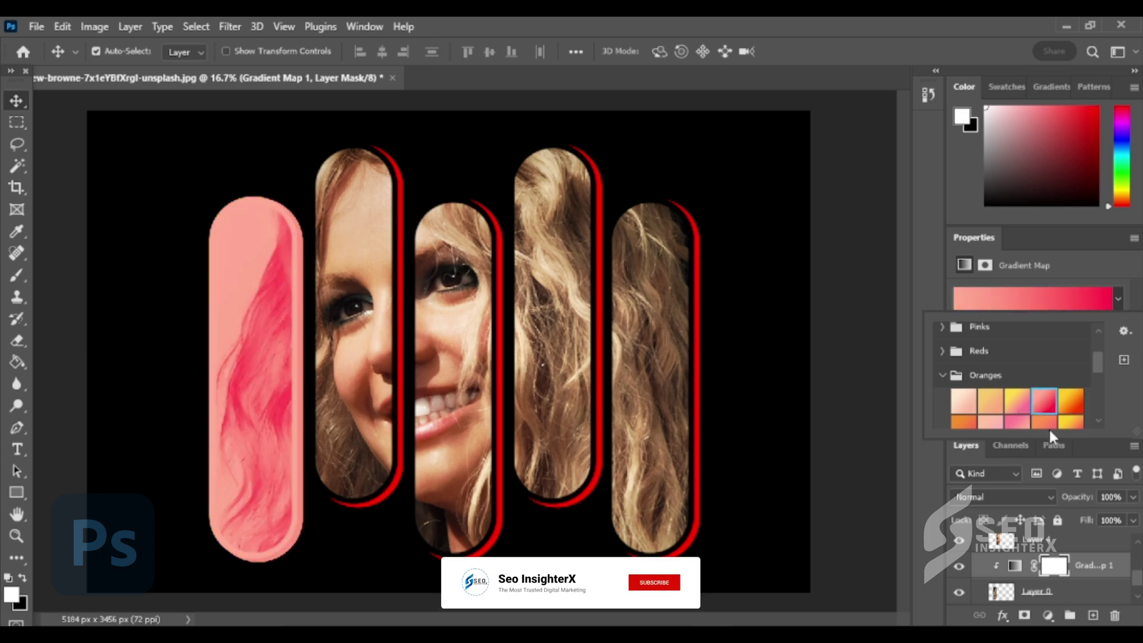
left_click(1026, 497)
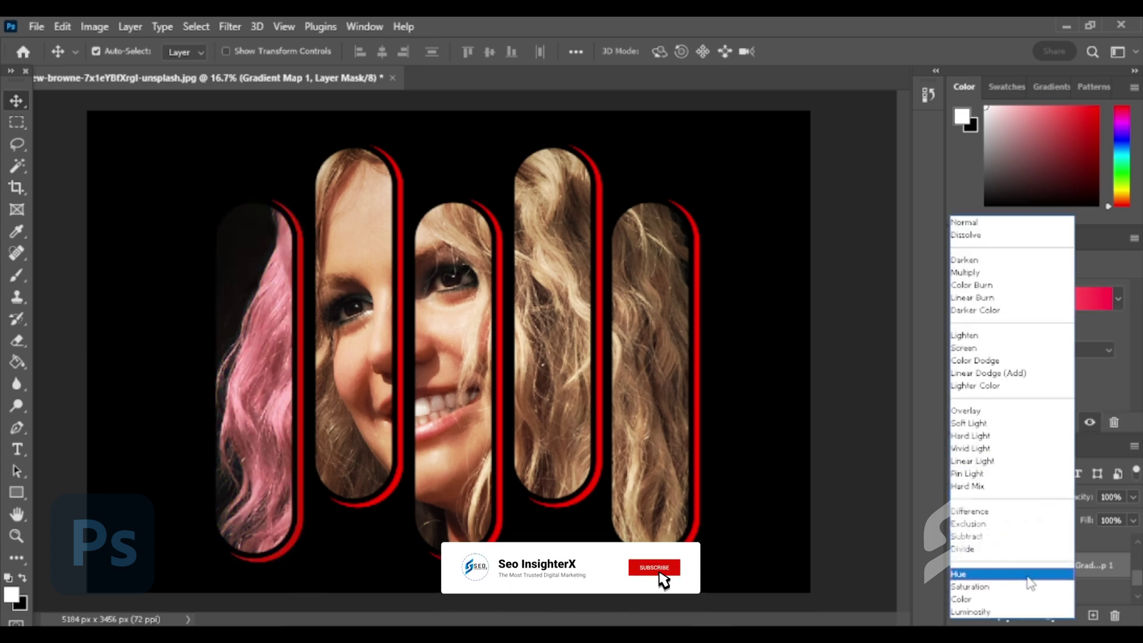
left_click(988, 285)
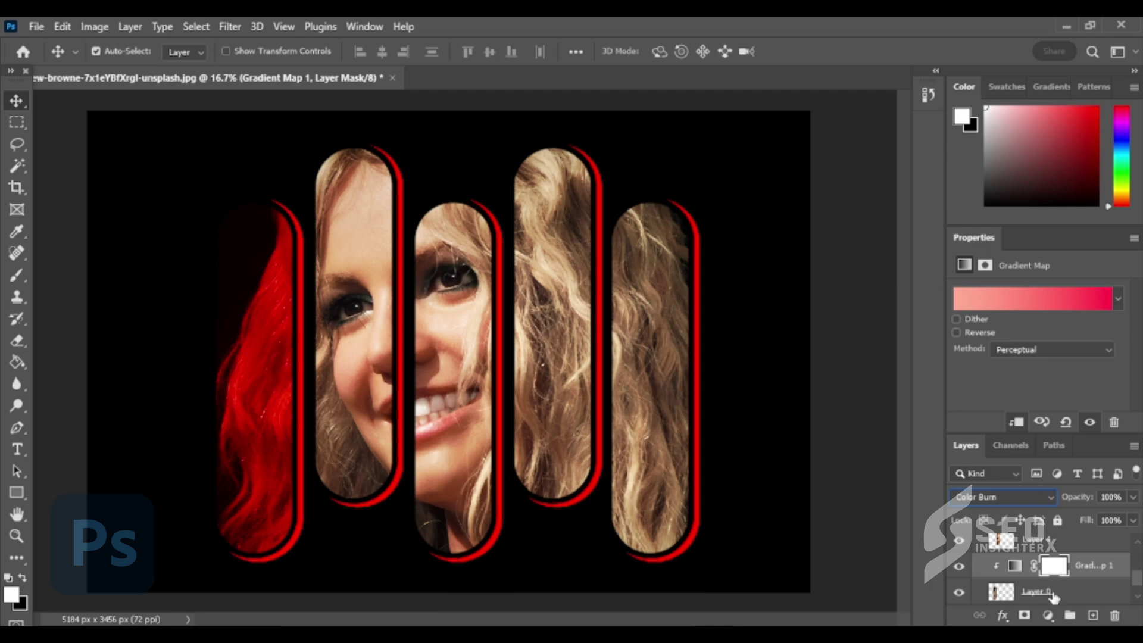
- Group the first bar with its gradient map and add a gradient map above the second bar, Layer 4
left_click(1053, 594)
left_click(1070, 615)
scroll(1049, 577, "up", 1)
left_click(1049, 567)
left_click(1049, 615)
left_click(1050, 589)
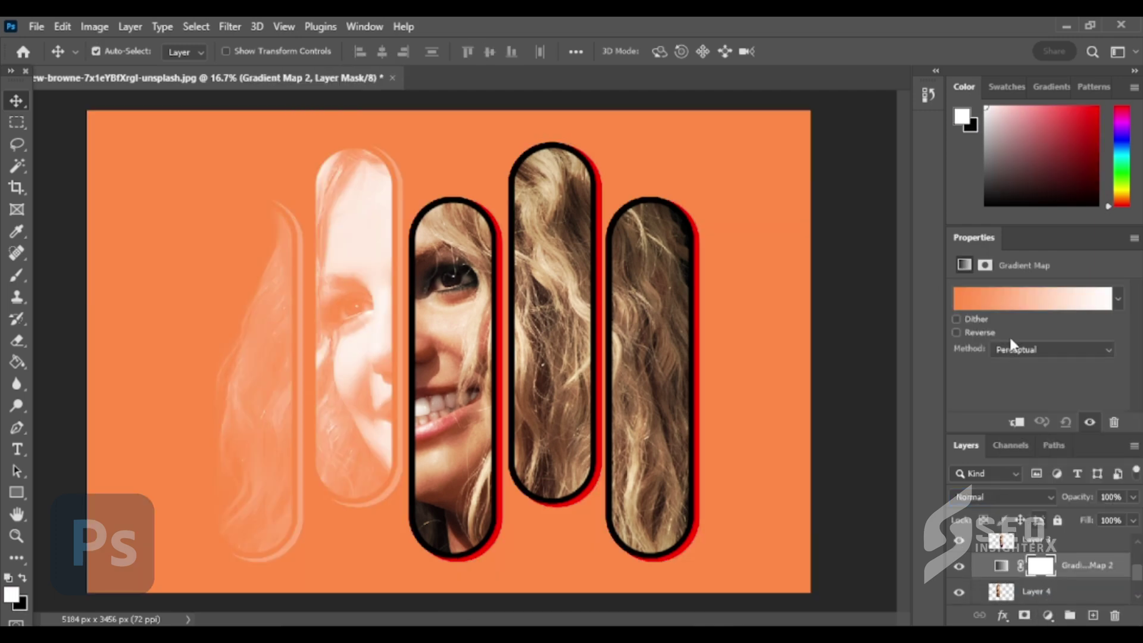
- Apply a bright blue-to-cyan gradient preset to the second bar's gradient map
left_click(1119, 298)
scroll(1037, 339, "up", 3)
left_click(943, 357)
scroll(1013, 384, "down", 3)
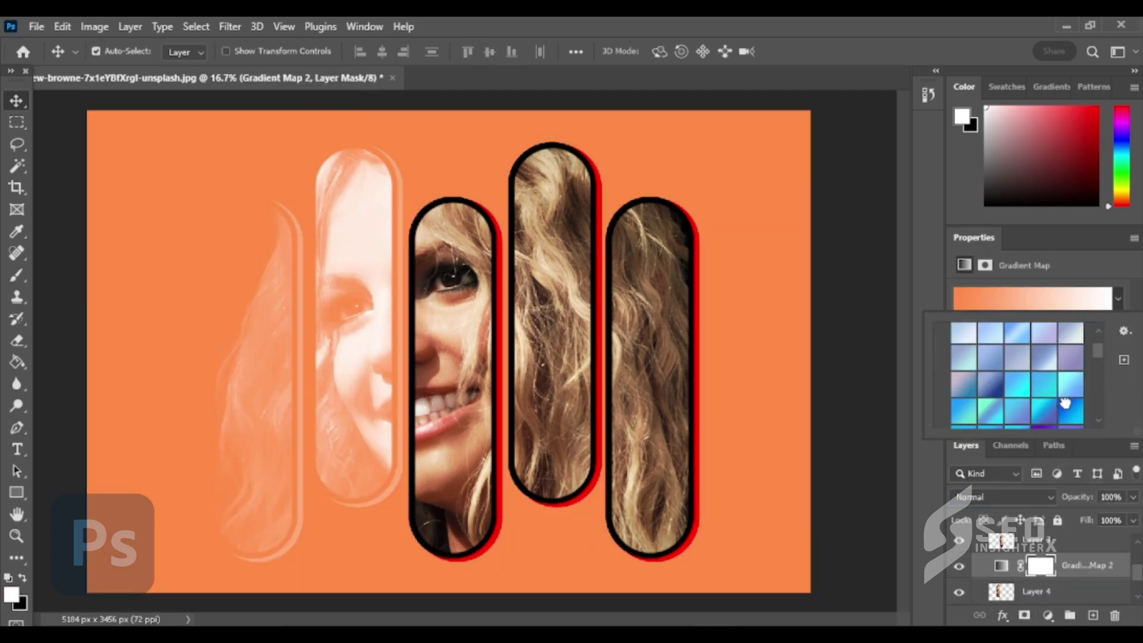
left_click(1069, 406)
scroll(1074, 411, "down", 1)
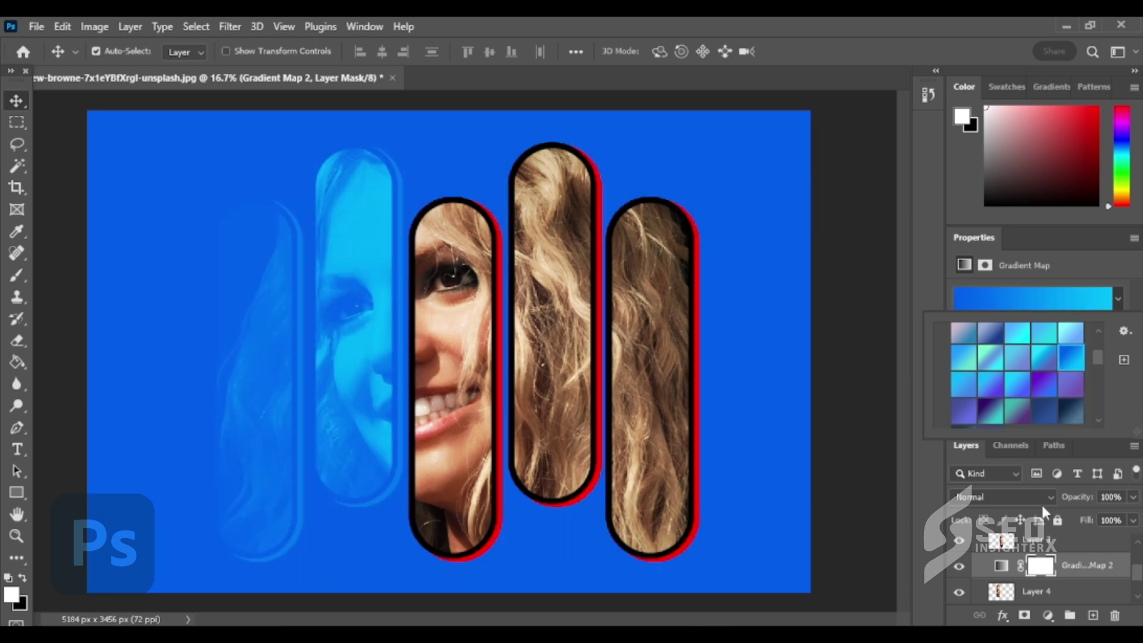
- Clip the blue gradient map to the second bar and set its opacity to 50%
left_click(1001, 565)
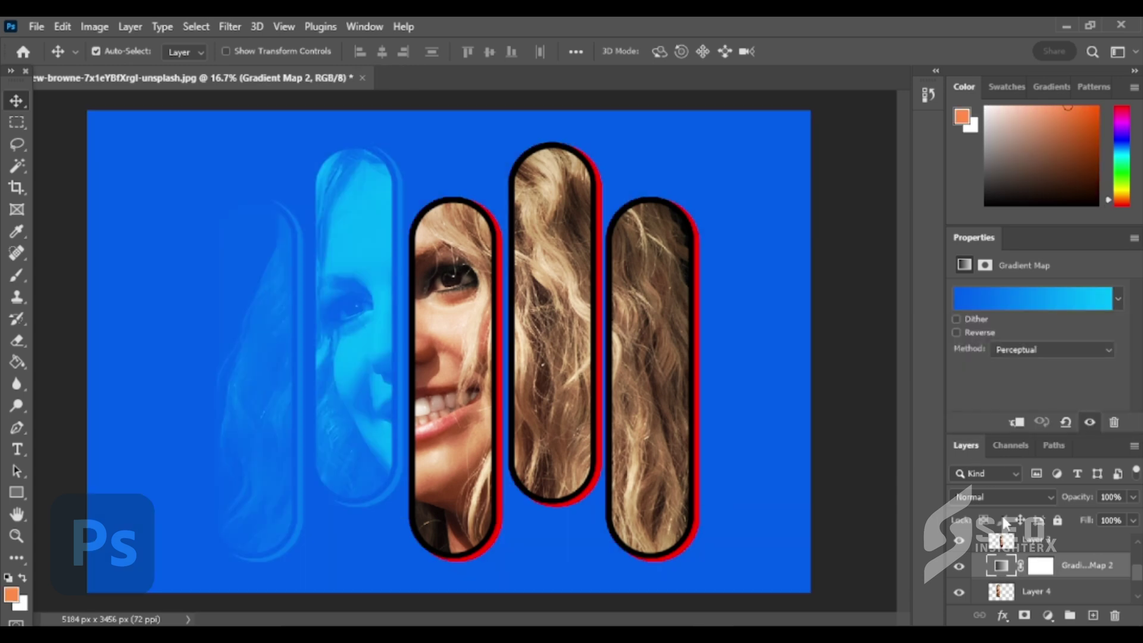
left_click(1017, 422)
left_click(1133, 497)
left_click_drag(1133, 516, 1093, 516)
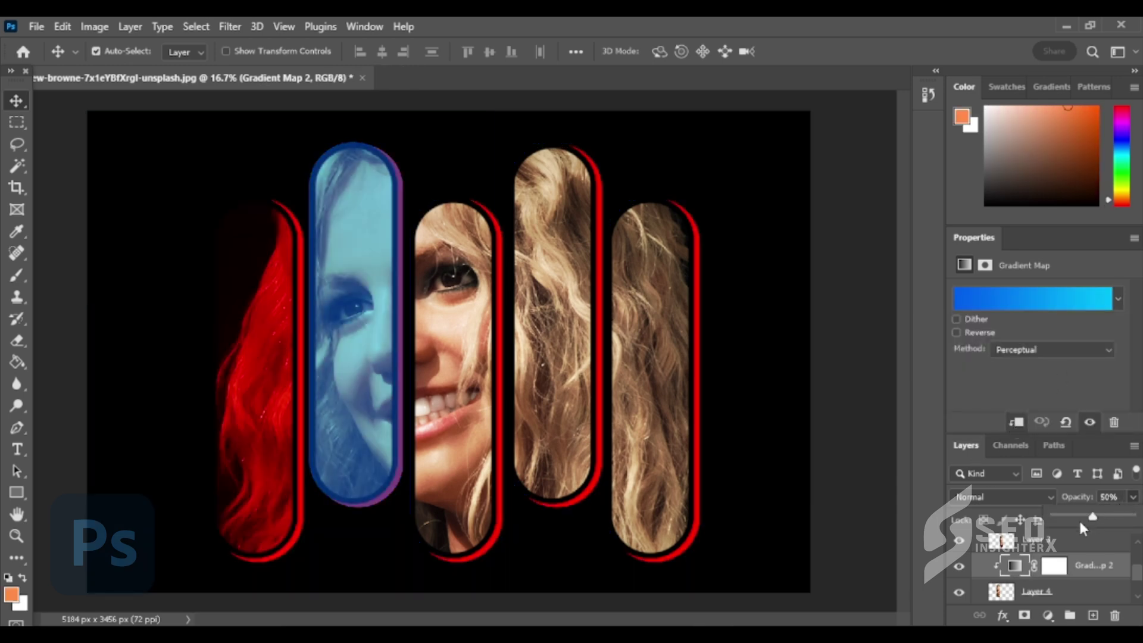
- Group the second bar with its gradient map and add a gradient map above the third bar, Layer 3
scroll(1072, 596, "down", 1)
left_click(1074, 594)
scroll(1081, 586, "down", 1)
left_click(991, 562)
scroll(1036, 568, "down", 1)
left_click(1048, 567)
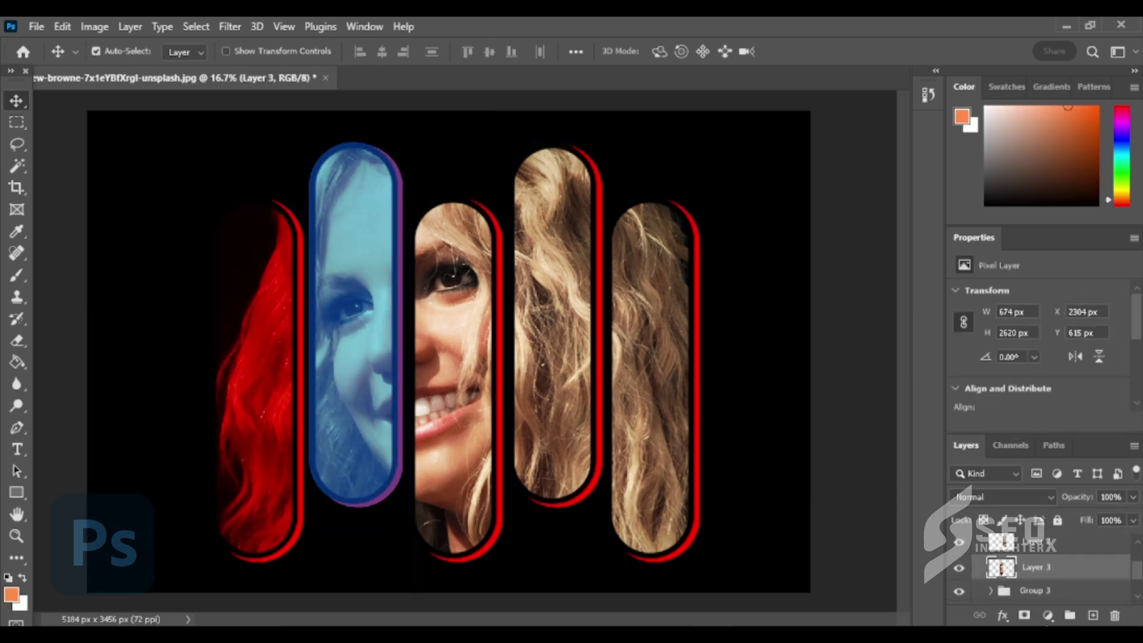
left_click(1048, 617)
left_click(1050, 593)
- Apply a magenta-to-indigo gradient preset to the third bar's gradient map
left_click(1118, 298)
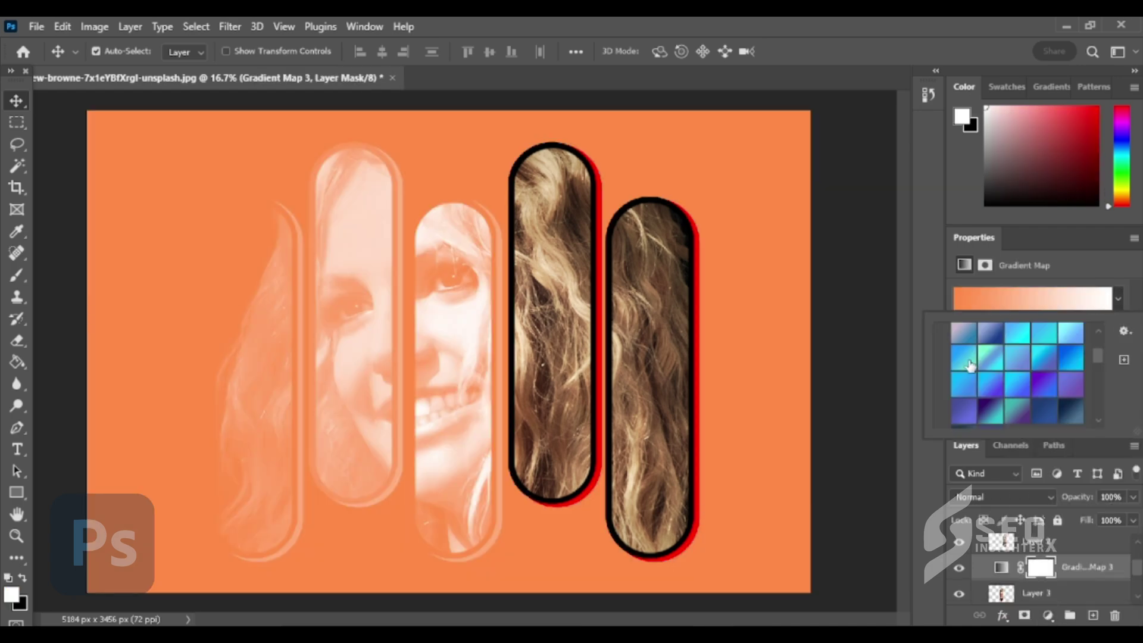
left_click(943, 358)
left_click(943, 386)
left_click(983, 401)
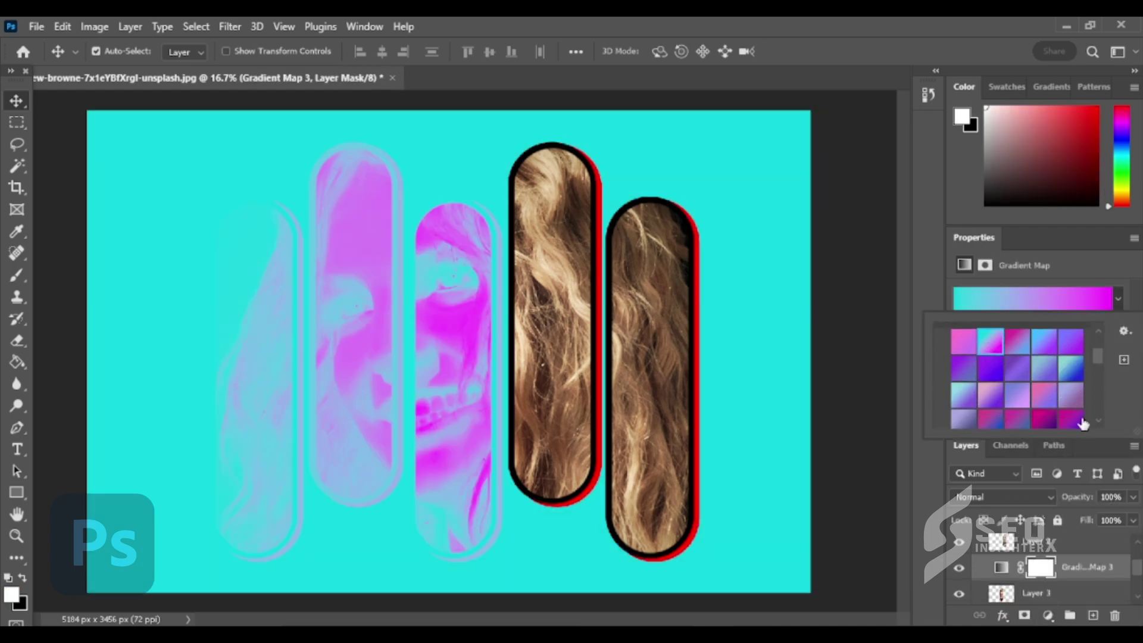
left_click(1017, 395)
- Clip the magenta gradient map to the third bar and set its opacity to 54%
left_click(1056, 569)
left_click(1017, 422)
left_click(1133, 496)
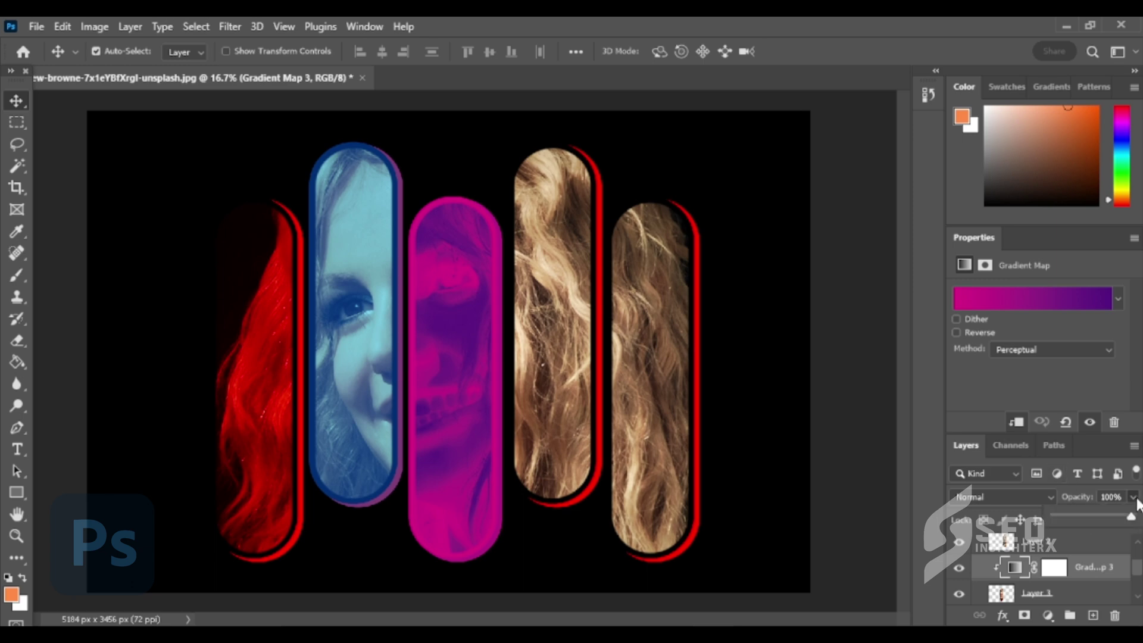
left_click_drag(1135, 515, 1091, 518)
- Group the third bar with its gradient map and add a gradient map above the fourth bar, Layer 2
left_click(1081, 590, "ctrl")
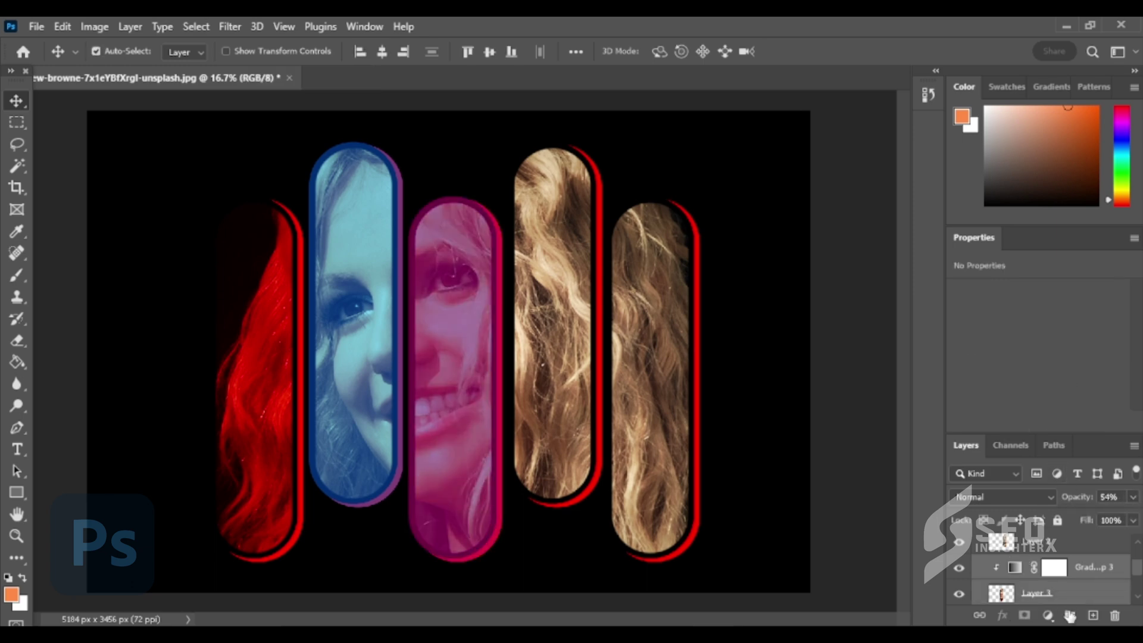
left_click(1070, 616)
left_click(1067, 561)
left_click(1049, 616)
left_click(1050, 592)
- Apply a pink-to-coral preset from the Pinks gradients to the fourth bar's gradient map
left_click(1119, 300)
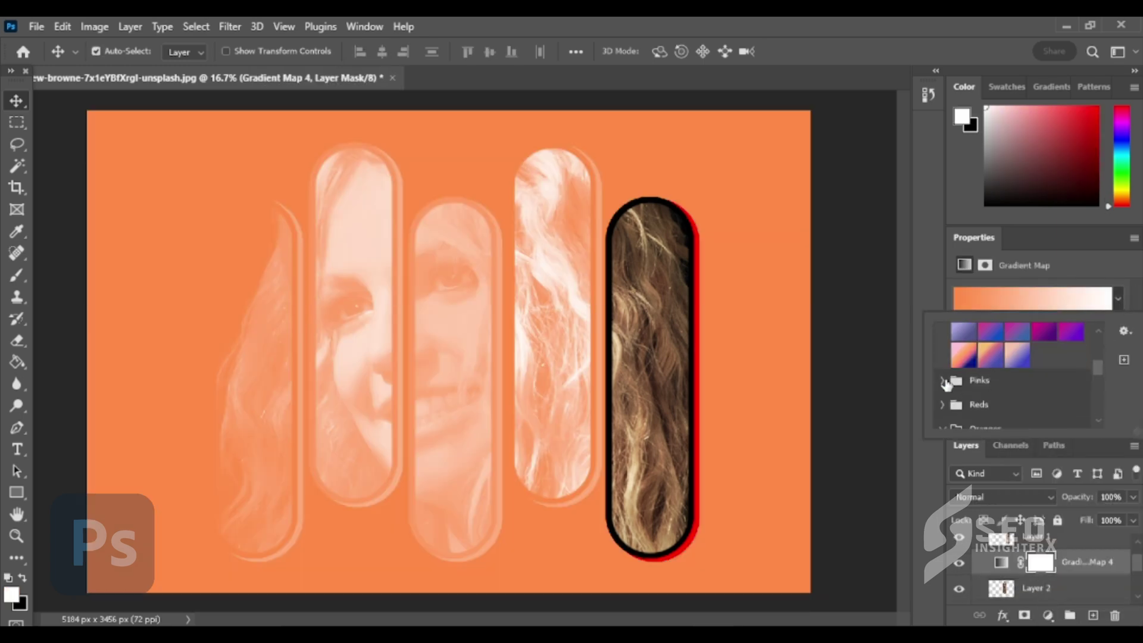
left_click(947, 376)
left_click(1023, 368)
left_click(999, 455)
- Clip the pink gradient map to the fourth bar and set its opacity to 49%
left_click(1017, 422)
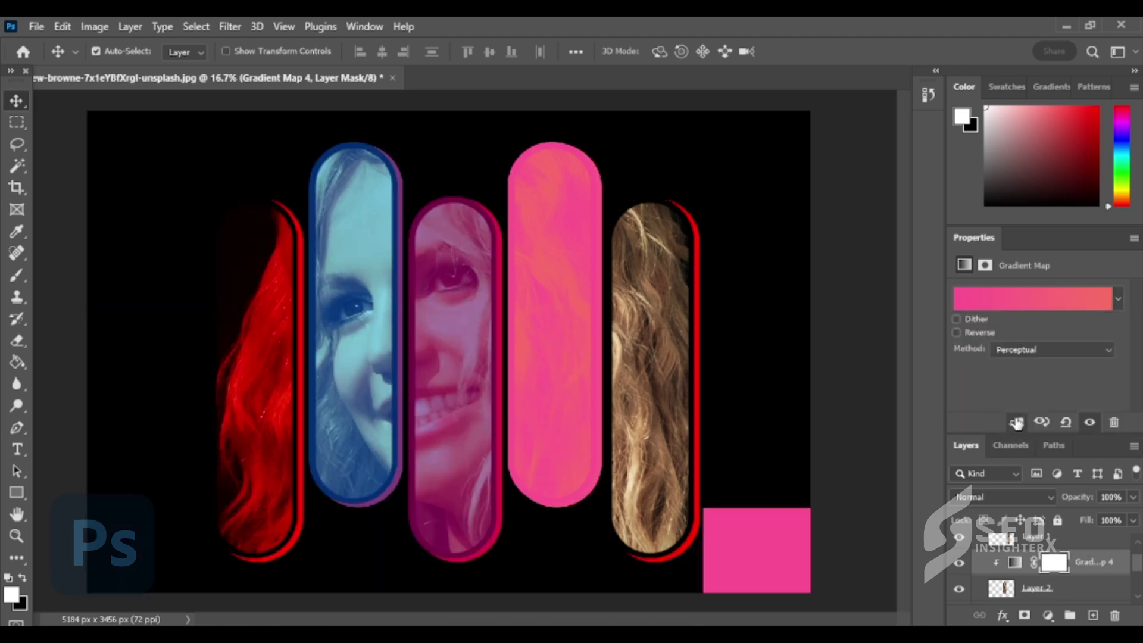
left_click(1134, 496)
left_click_drag(1134, 515, 1087, 520)
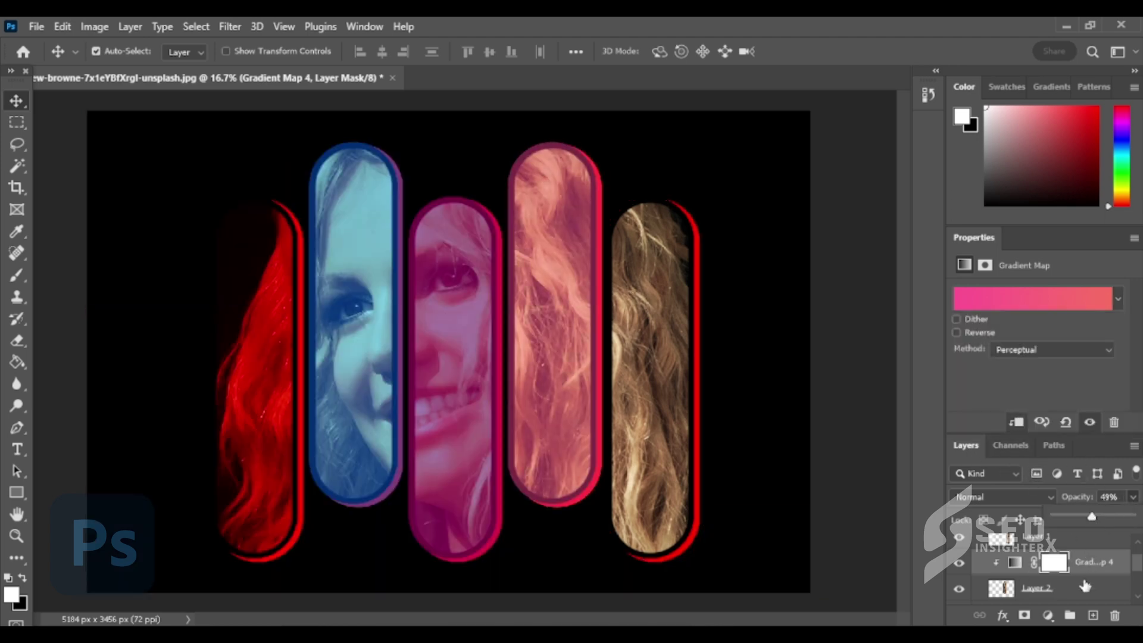
- Group the fourth bar with its gradient map and add a gradient map above the fifth bar, Layer 1
left_click(1079, 592, "ctrl")
left_click(1071, 616)
left_click(1062, 570)
left_click(1049, 615)
left_click(1051, 591)
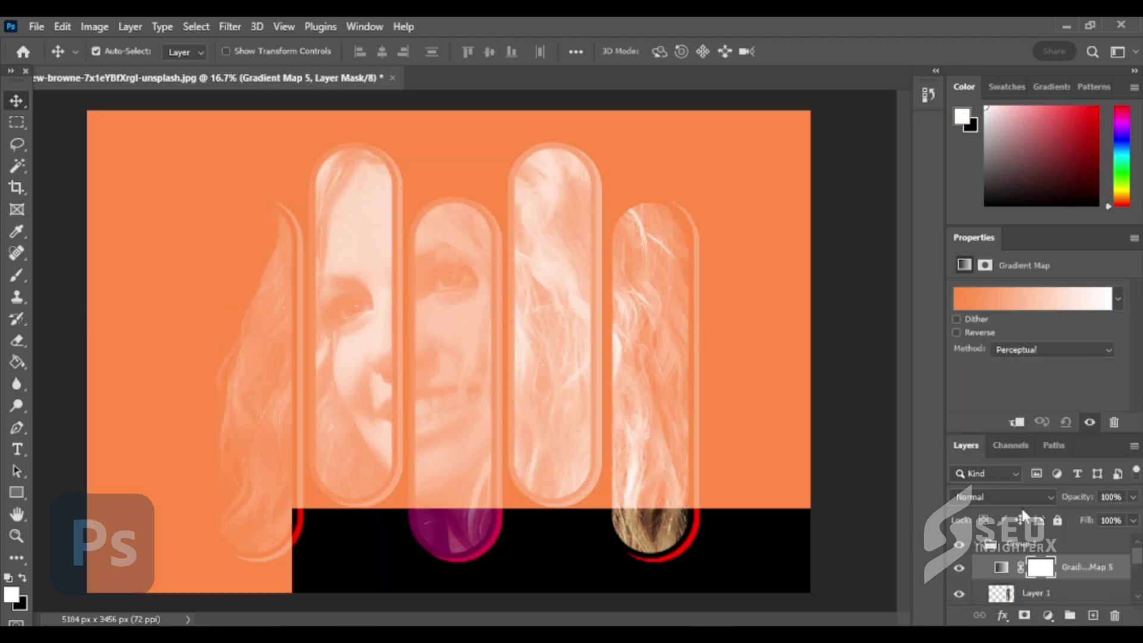
- Apply a purple-to-crimson gradient preset to the fifth bar's gradient map
left_click(1119, 298)
left_click(943, 383)
left_click(1072, 363)
left_click(999, 455)
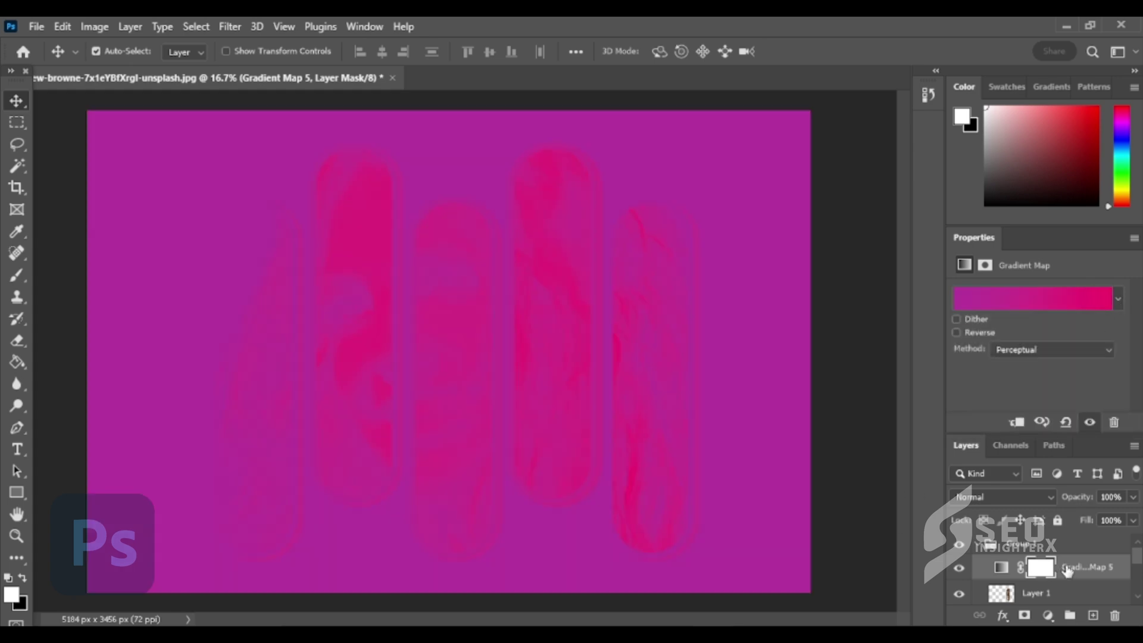
- Clip the purple gradient map to the fifth bar and reduce its opacity so the hair detail shows through
left_click(1133, 497)
left_click_drag(1134, 516, 1095, 516)
left_click(1017, 422)
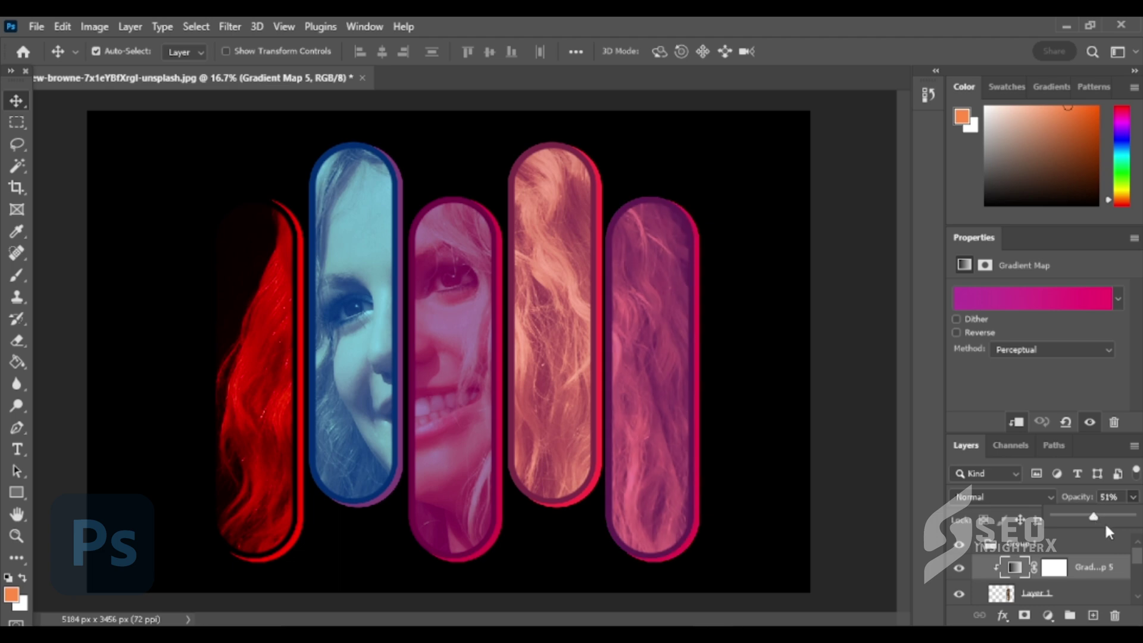
left_click(1105, 515)
- Select the fifth bar together with its gradient map and show the faded full photo layer behind the bars
left_click(1074, 595, "ctrl")
left_click(960, 549)
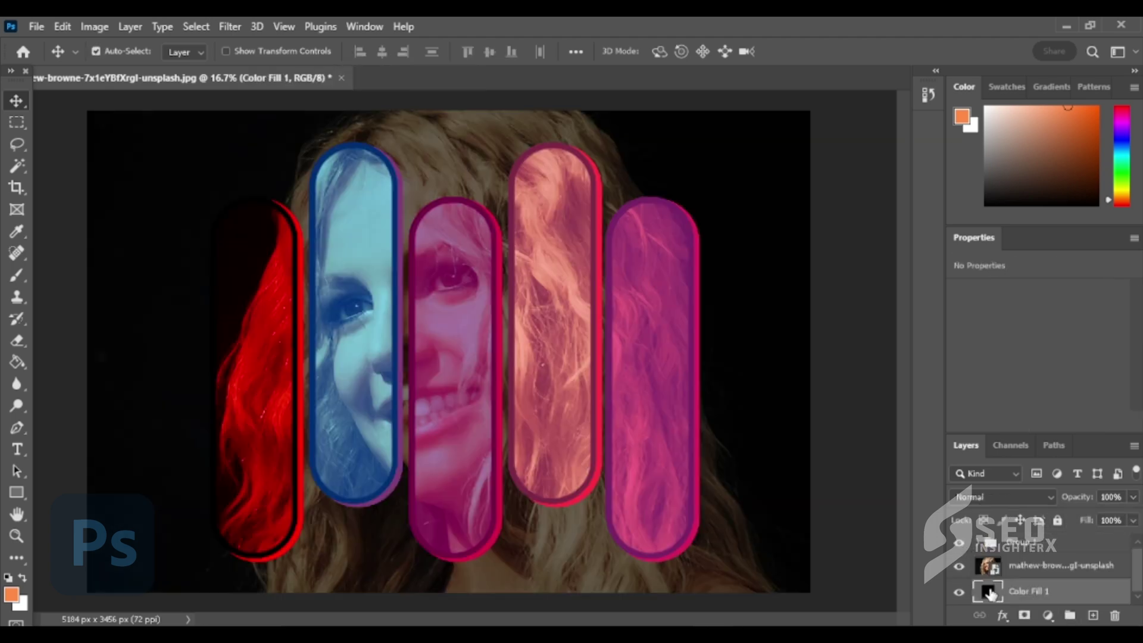
- Change the Color Fill 1 background colour to red, fa0000, and select the photo layer above it
double_click(987, 595)
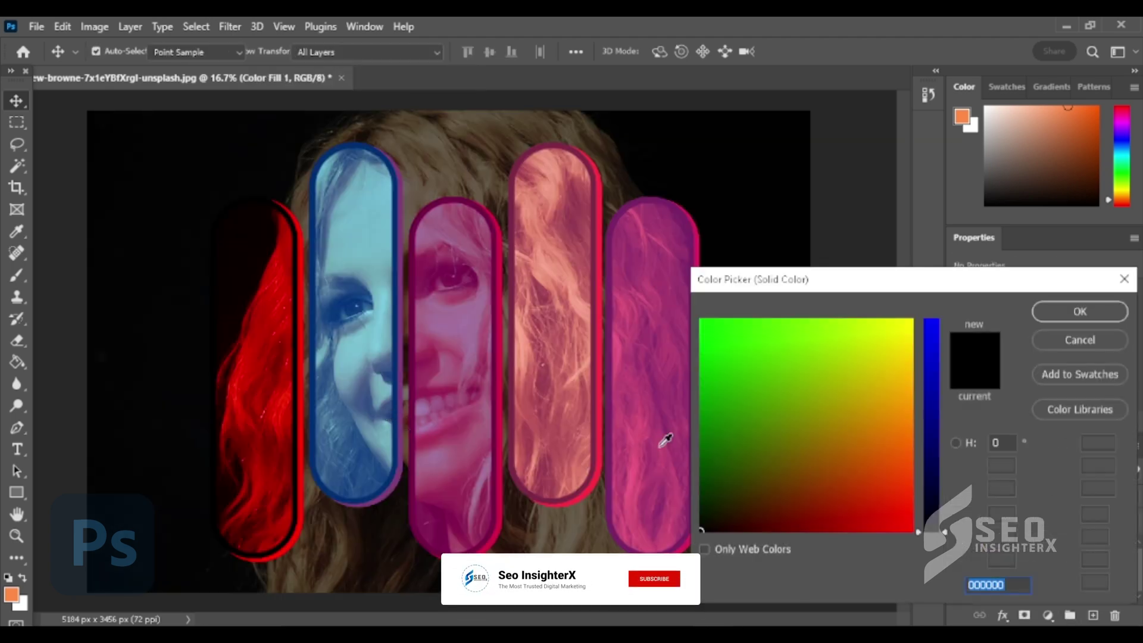
type("ff0000")
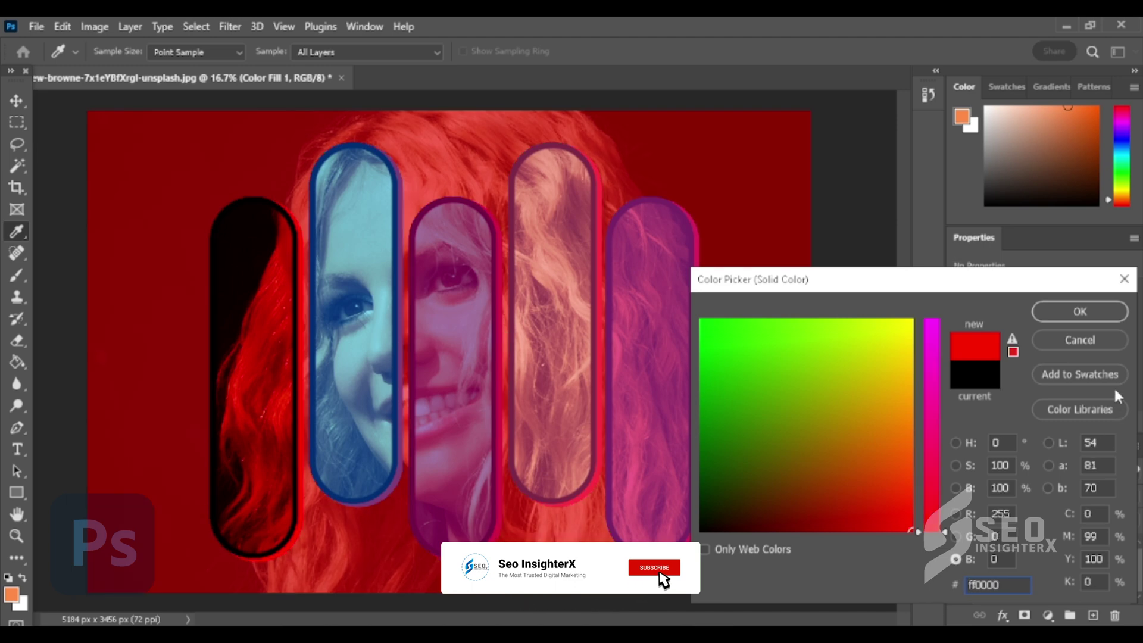
left_click_drag(884, 347, 939, 298)
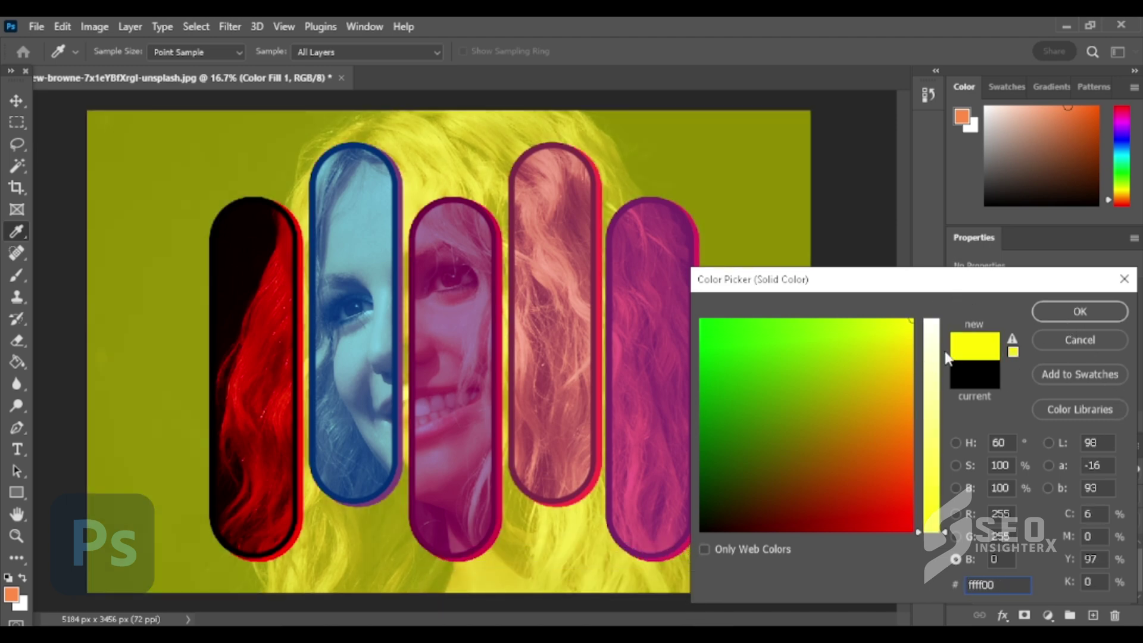
mouse_move(787, 438)
left_mouse_down()
mouse_move(860, 485)
mouse_move(906, 565)
left_mouse_up()
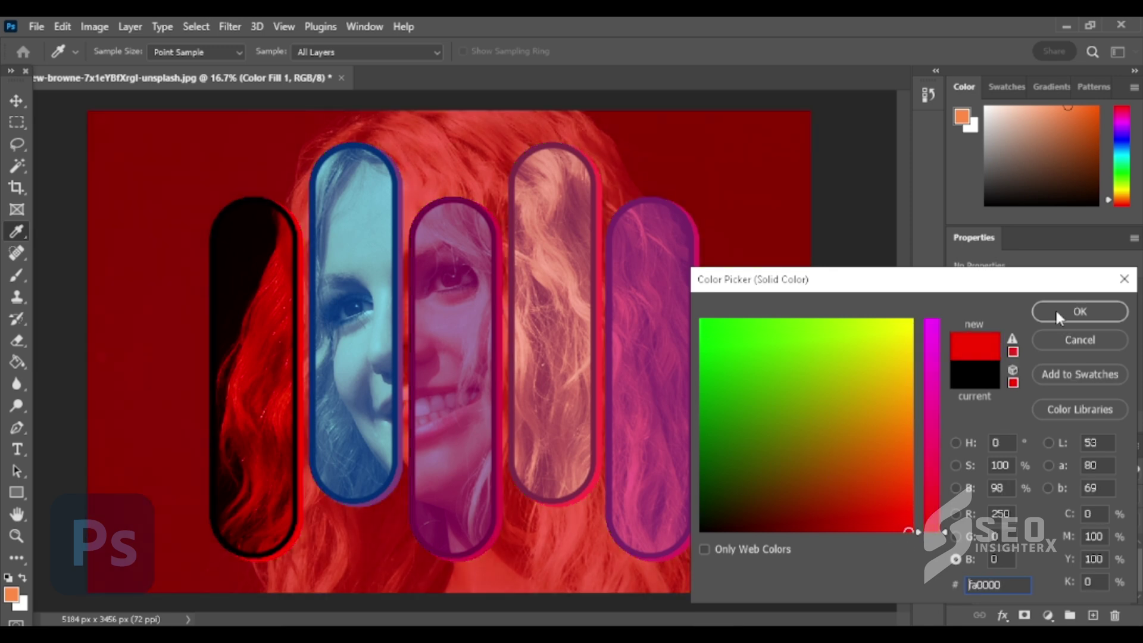
left_click(1059, 314)
left_click(1031, 566)
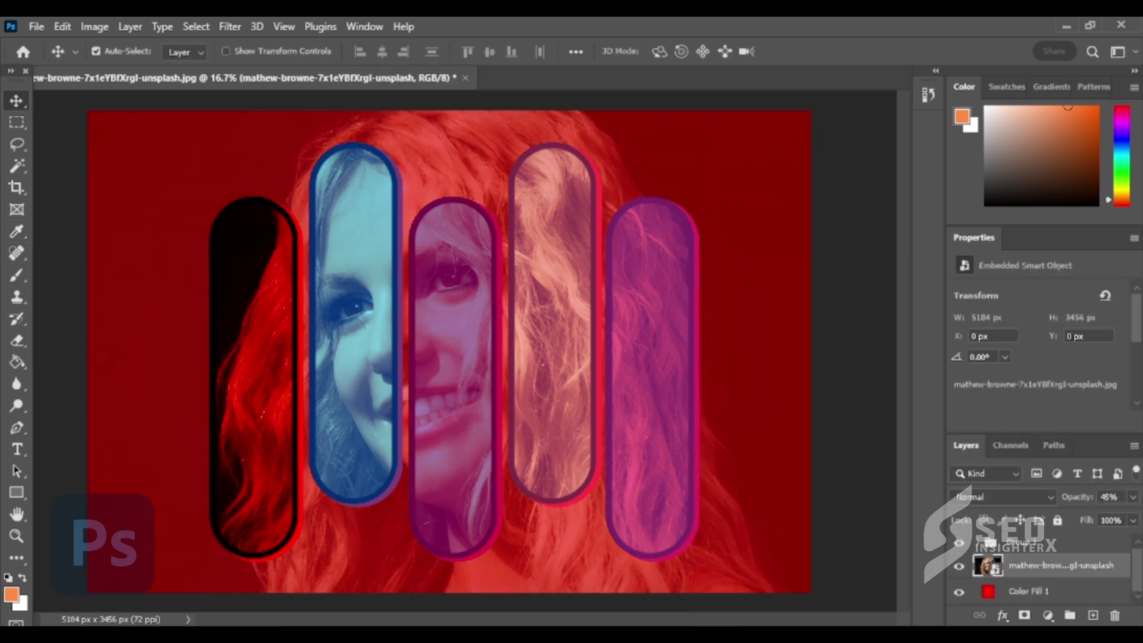
- Set the photo layer's opacity to 100% and reduce its fill opacity to 28% in the blending options
left_click(1134, 498)
left_click_drag(1102, 517, 1138, 530)
left_click(1124, 566)
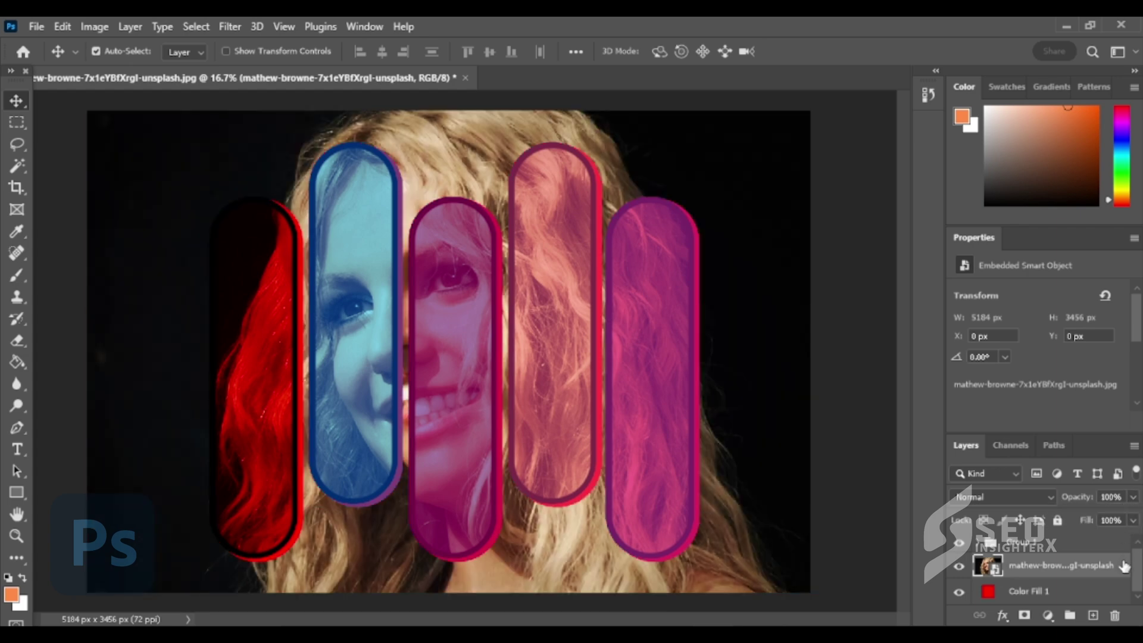
double_click(1124, 567)
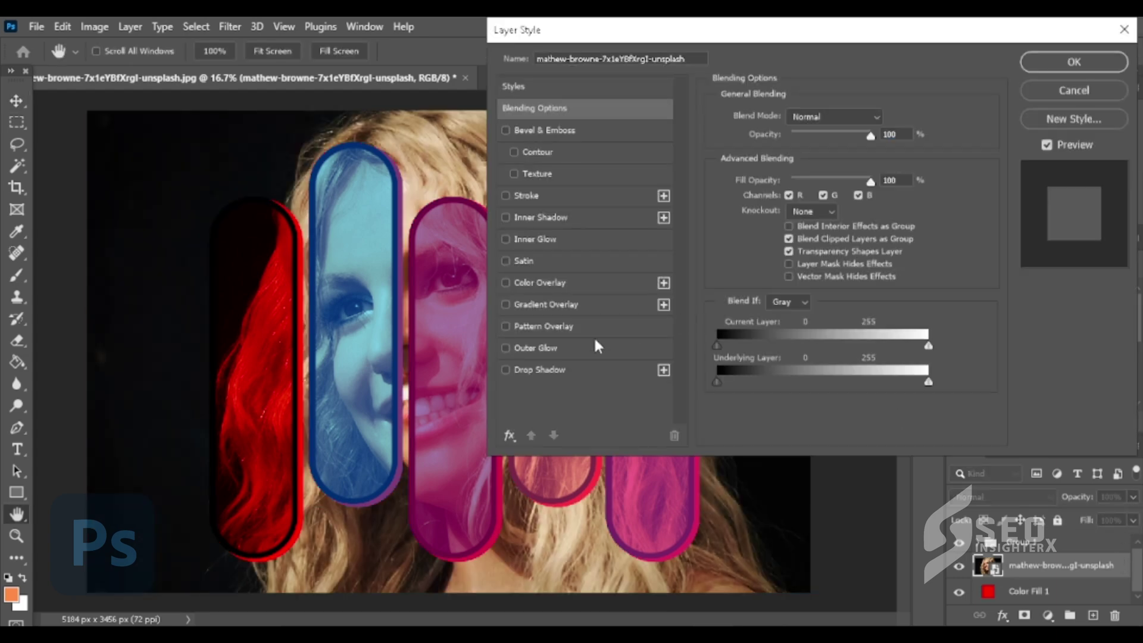
left_click(825, 196)
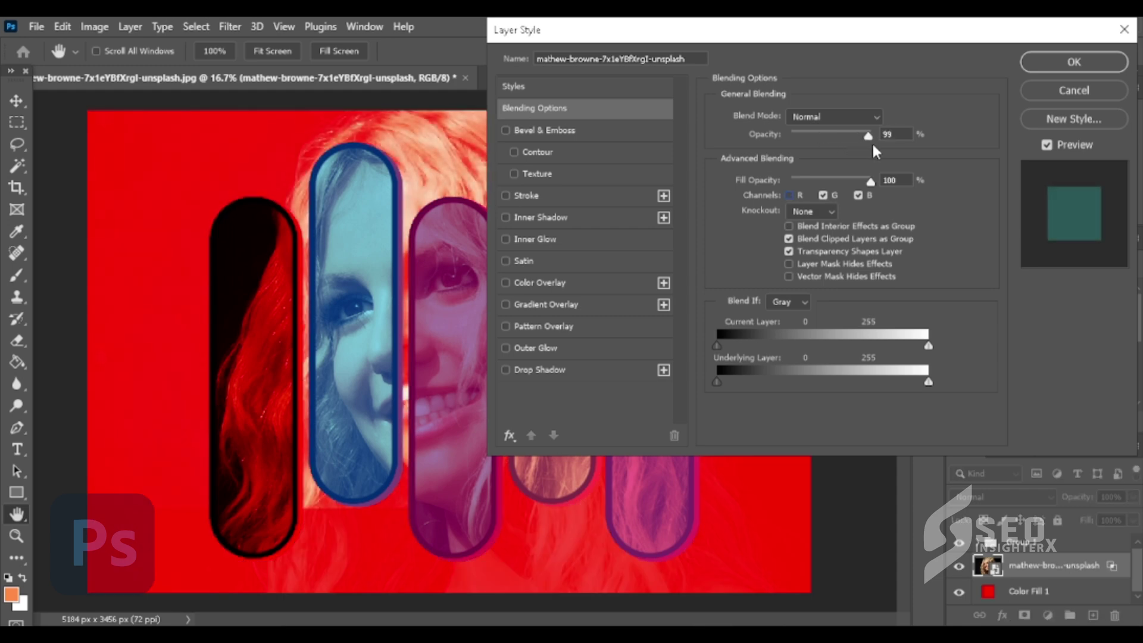
left_click_drag(871, 181, 815, 186)
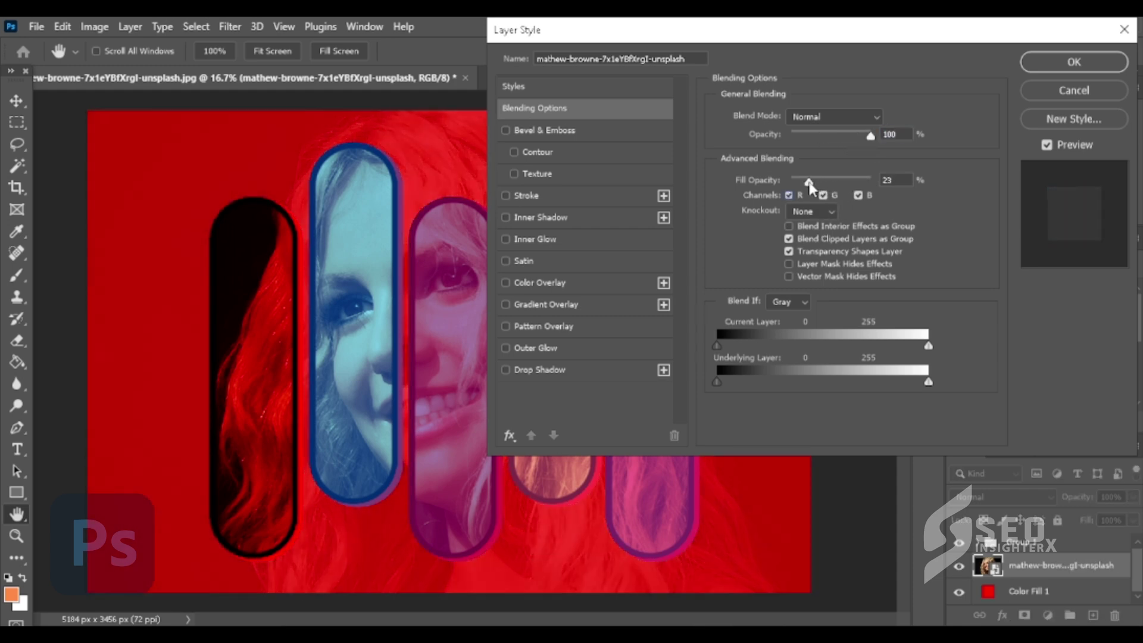
left_click(1065, 64)
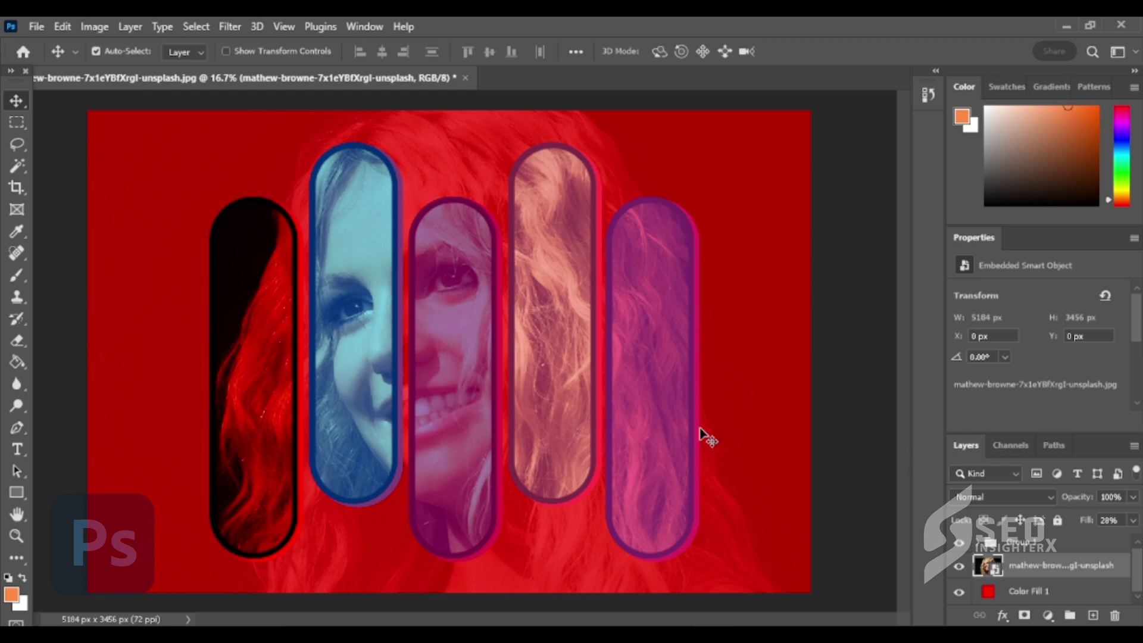
- Compare the composition with the photo layer and the bars group each hidden and shown
left_click(961, 571)
left_click(961, 570)
left_click(961, 570)
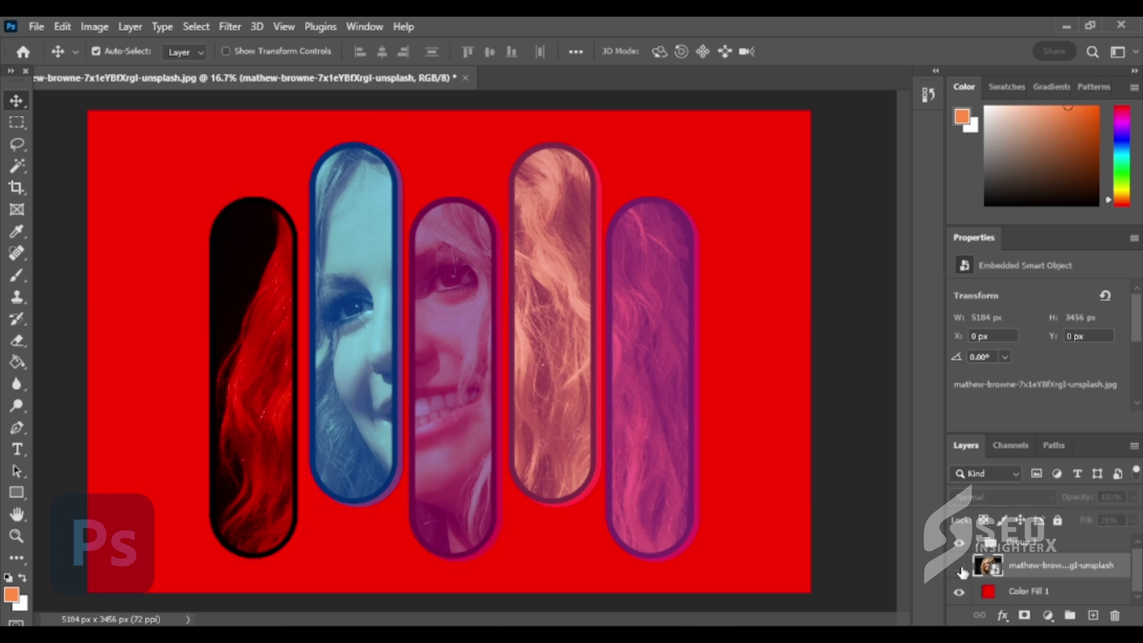
left_click(961, 571)
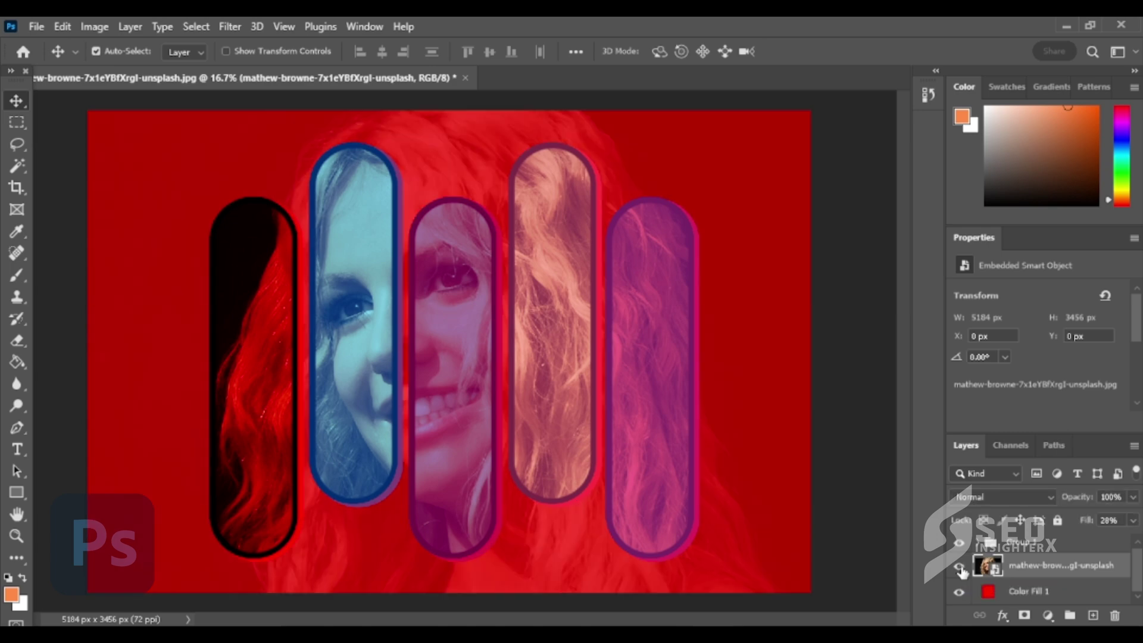
left_click(958, 544)
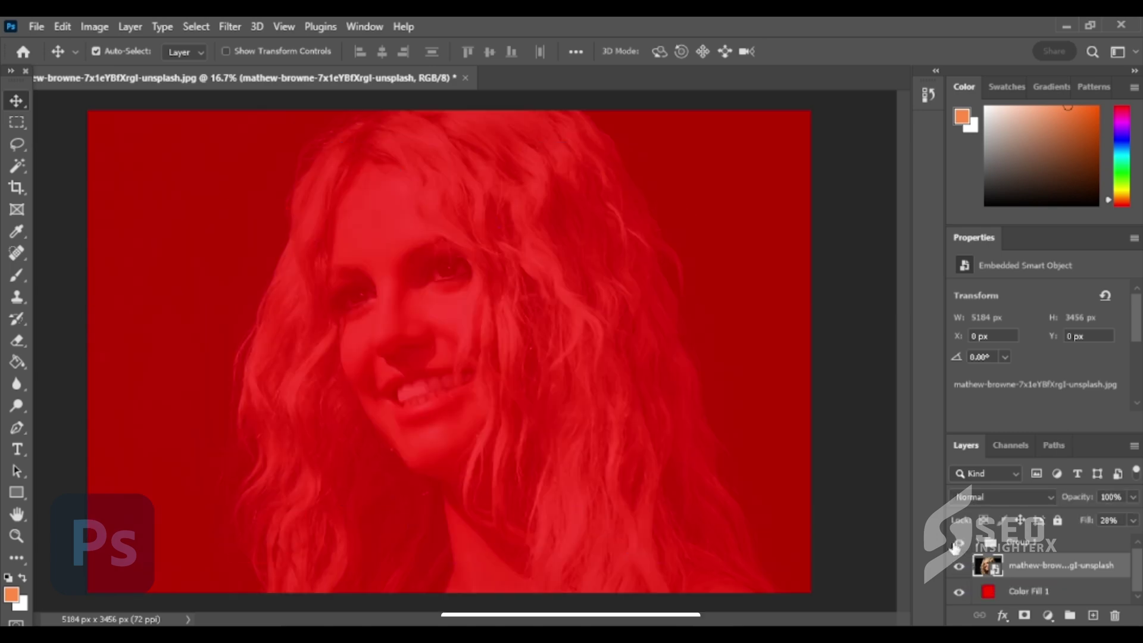
left_click(958, 544)
- Give the bars group a white drop shadow, ffffff, and a white inner shadow with 38% choke and 46 px size
left_click(1101, 544)
left_click(1088, 543)
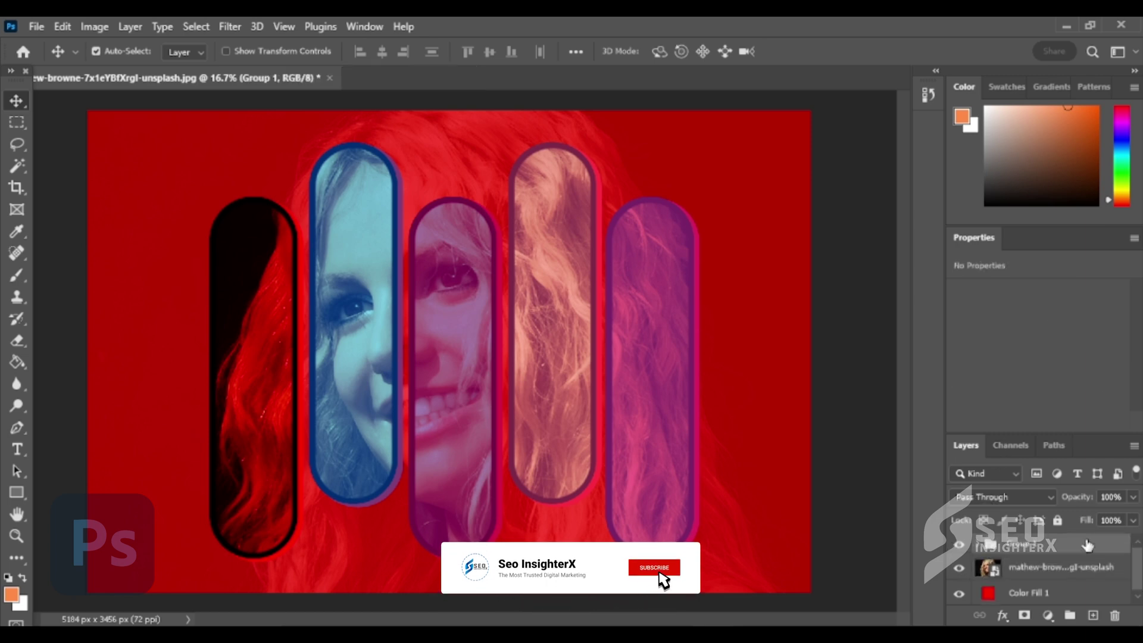
double_click(1087, 544)
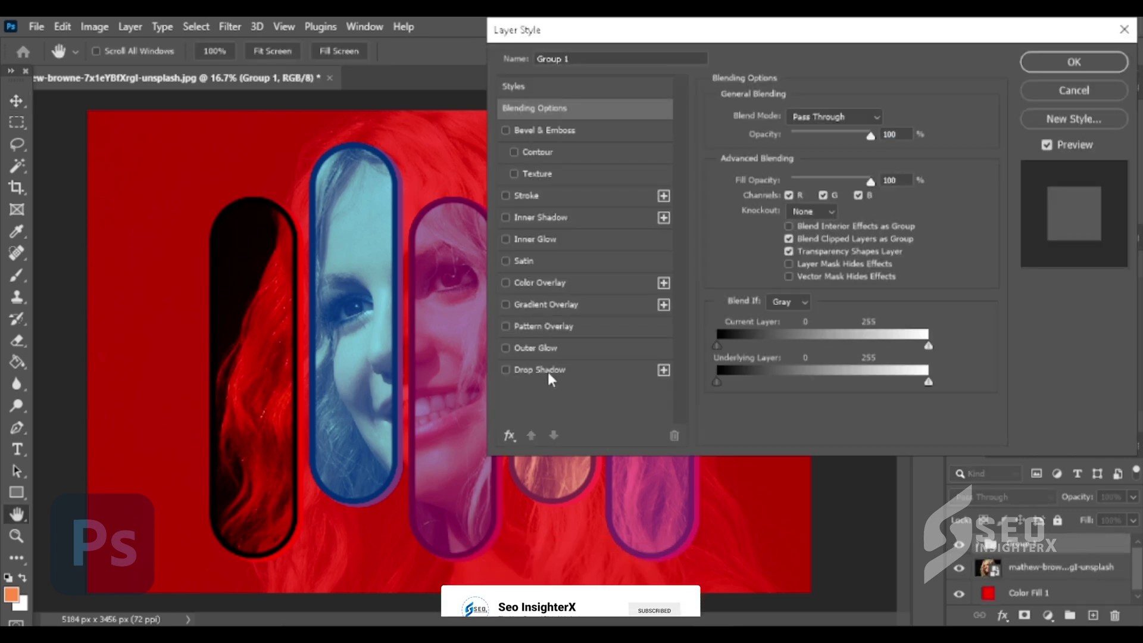
left_click(547, 369)
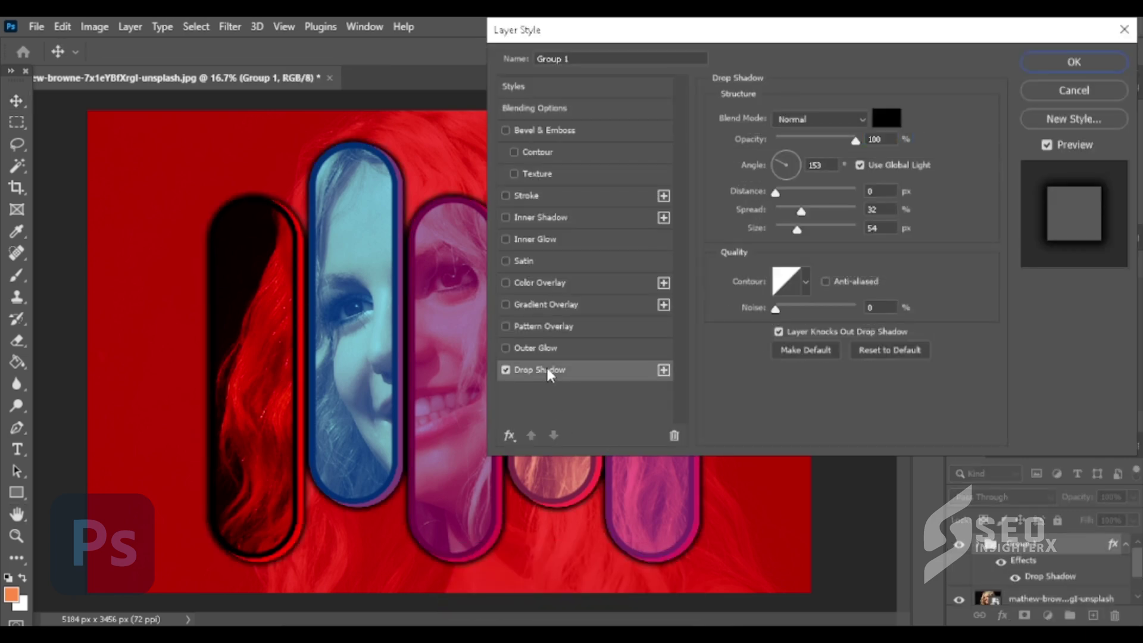
left_click(885, 121)
left_click_drag(927, 344, 971, 240)
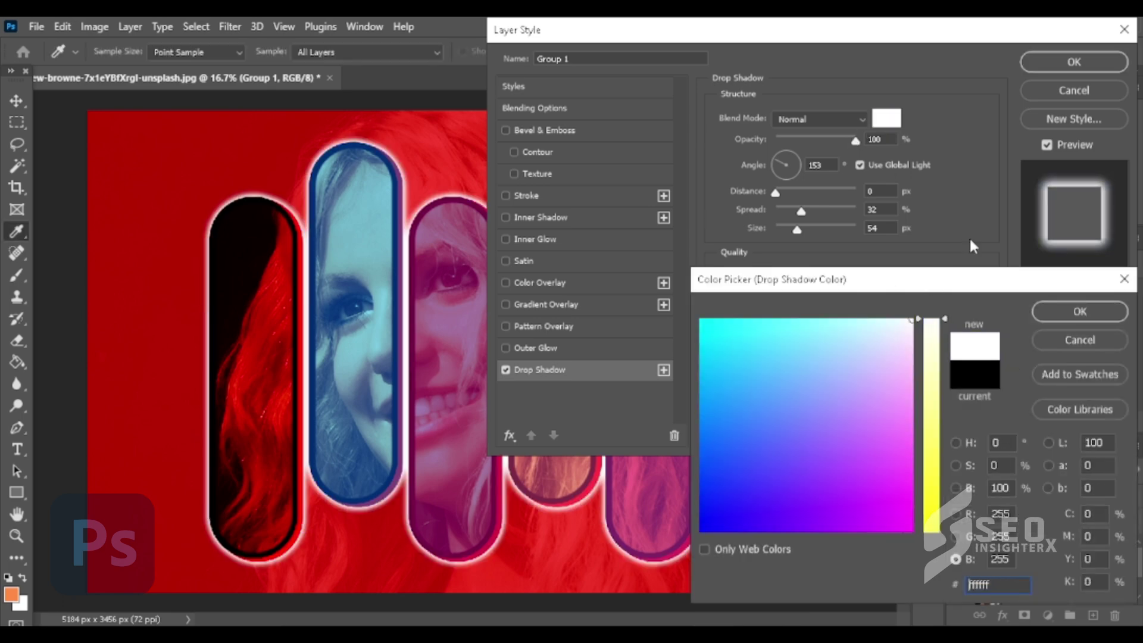
left_click(1069, 311)
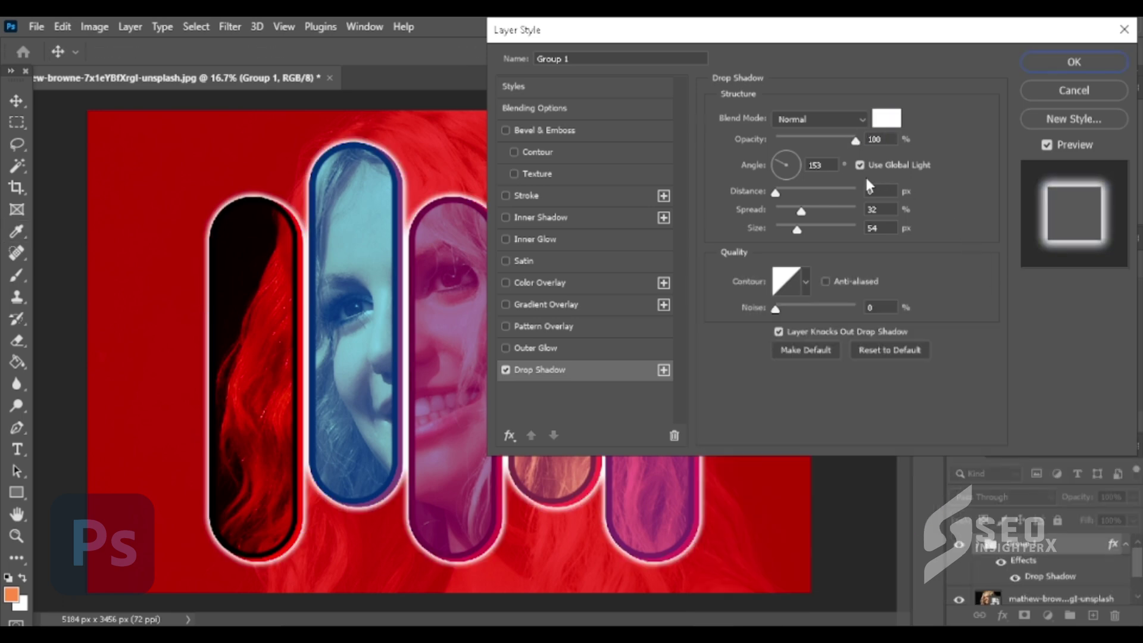
mouse_move(798, 214)
left_mouse_down()
mouse_move(864, 220)
mouse_move(783, 229)
mouse_move(804, 229)
mouse_move(802, 216)
mouse_move(779, 213)
mouse_move(849, 228)
mouse_move(806, 233)
left_mouse_up()
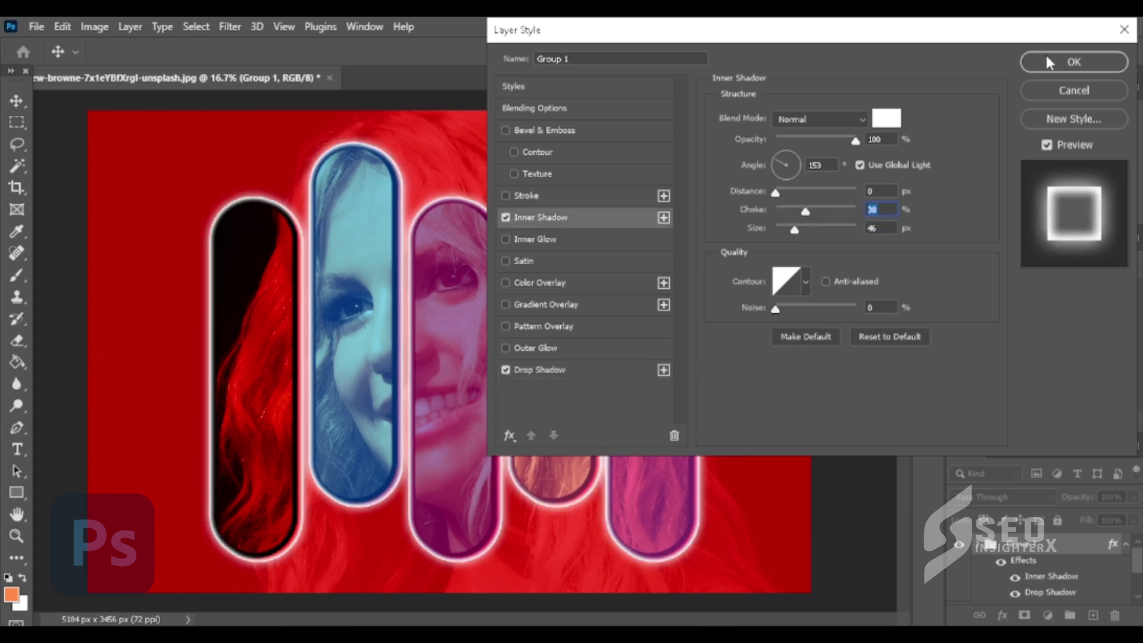
left_click(1048, 58)
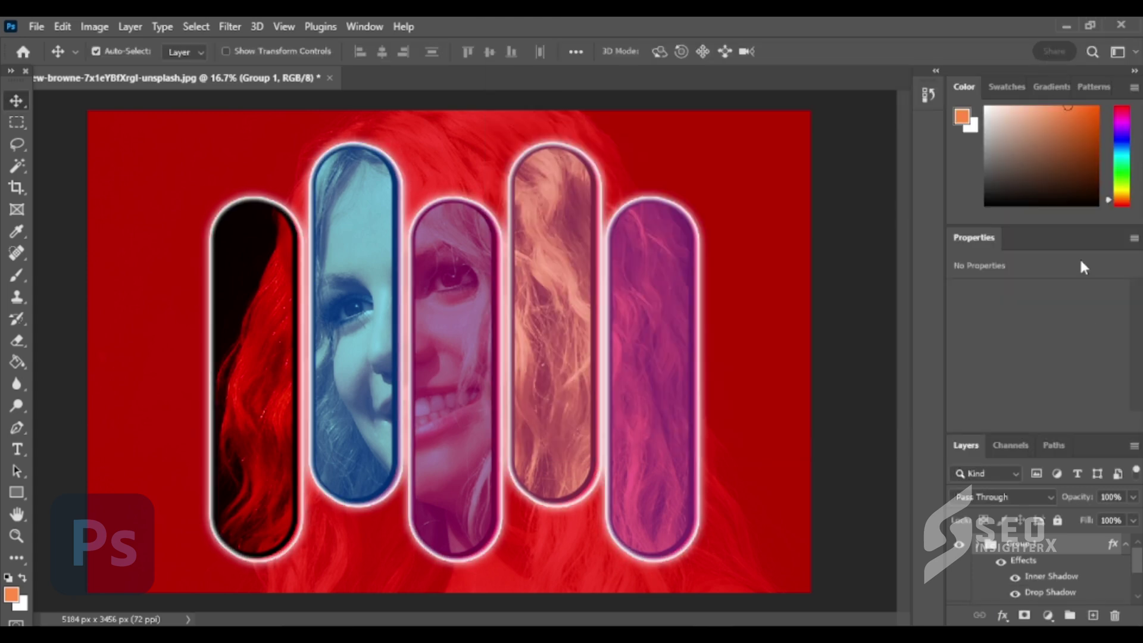
- Merge the bars group, the photo layer and the colour fill into a single layer
scroll(1050, 576, "down", 2)
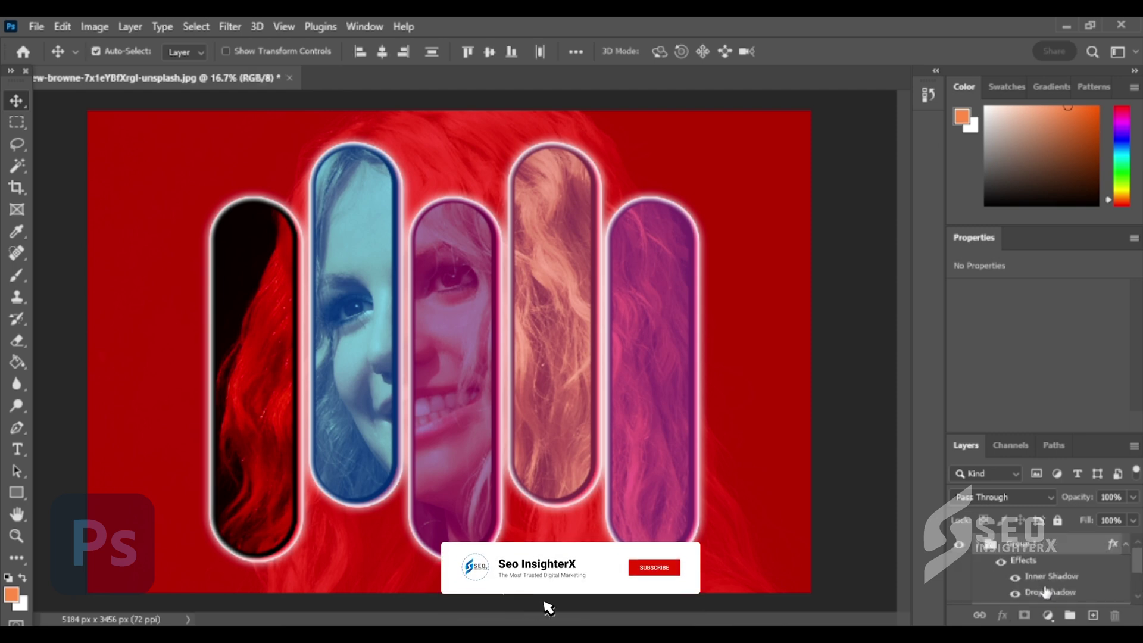
scroll(1043, 583, "up", 2)
right_click(1046, 591)
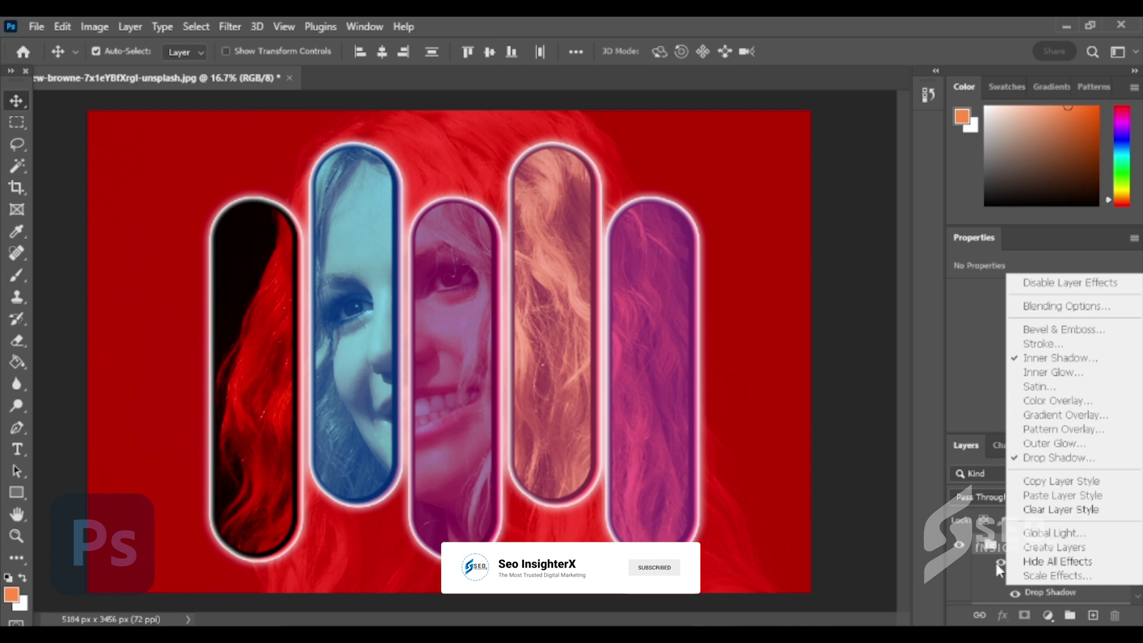
right_click(982, 543)
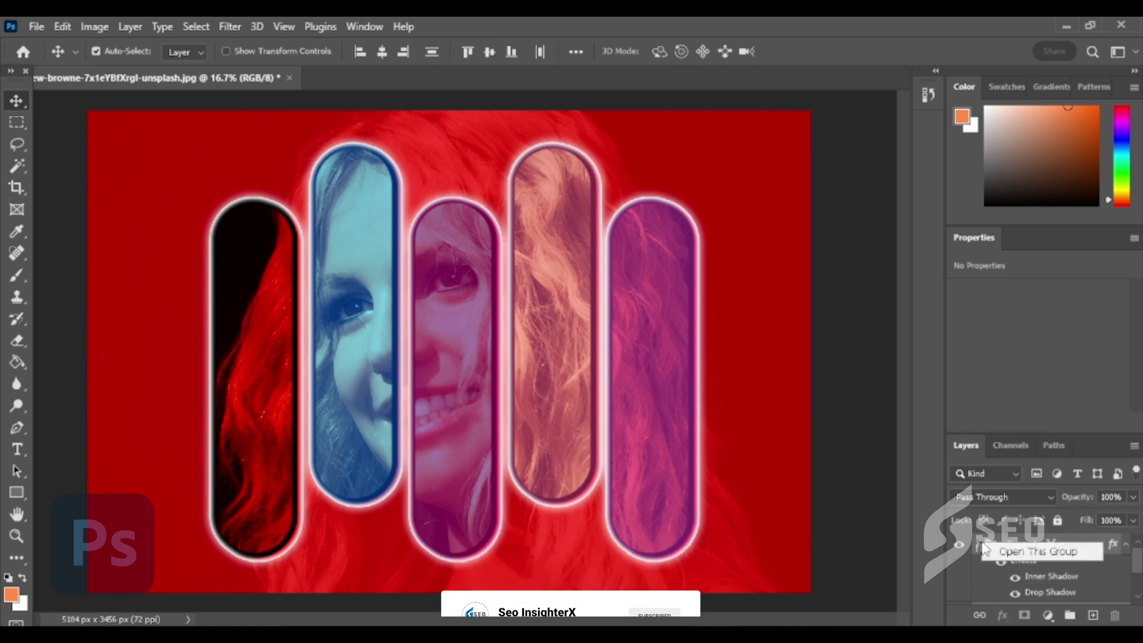
right_click(1102, 540)
left_click(1029, 579)
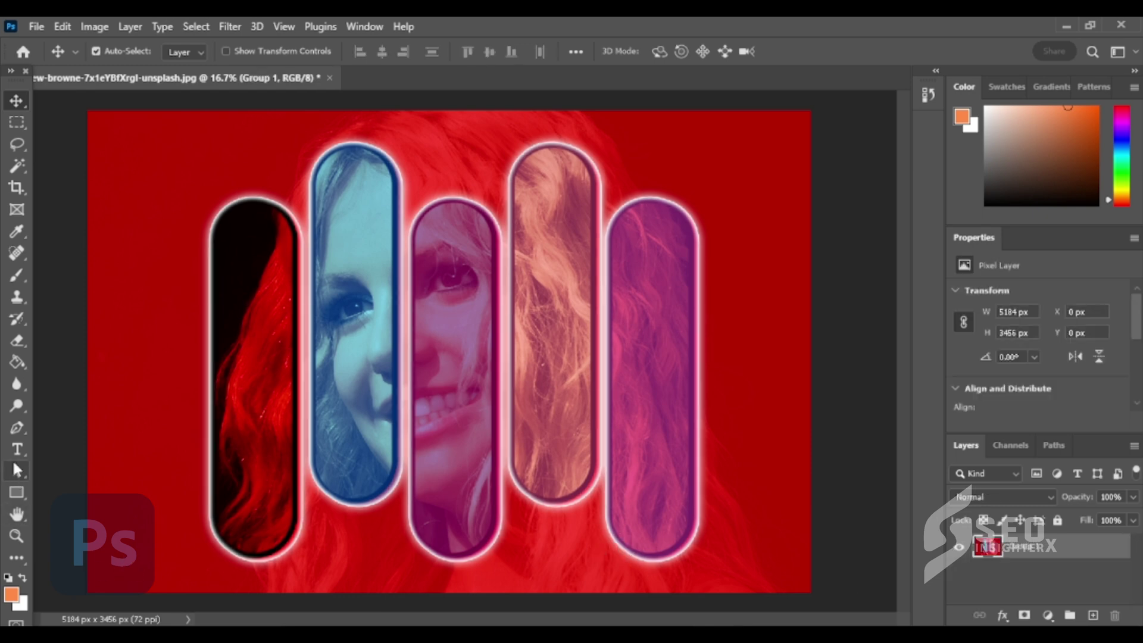
- Add the title BRITNEY SPEARS in a text box at the upper-left corner of the artwork
left_click(16, 449)
left_click_drag(99, 118, 287, 164)
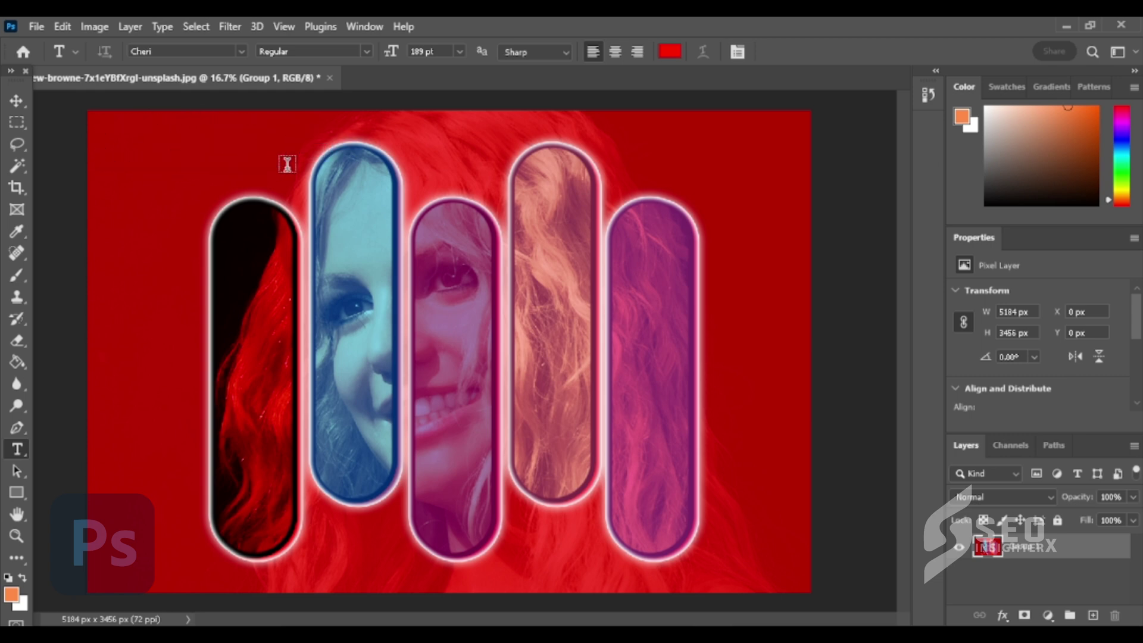
type("BRITNEY SPEARS")
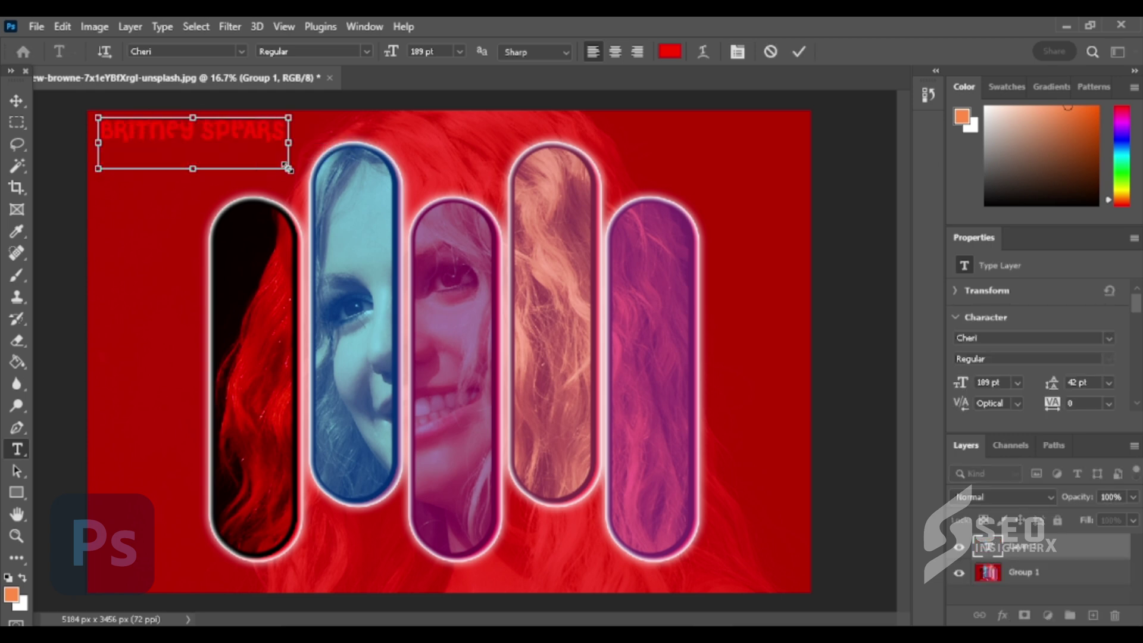
- Change the colour of the whole title text to black, 000000
key("ctrl+a")
left_click(672, 53)
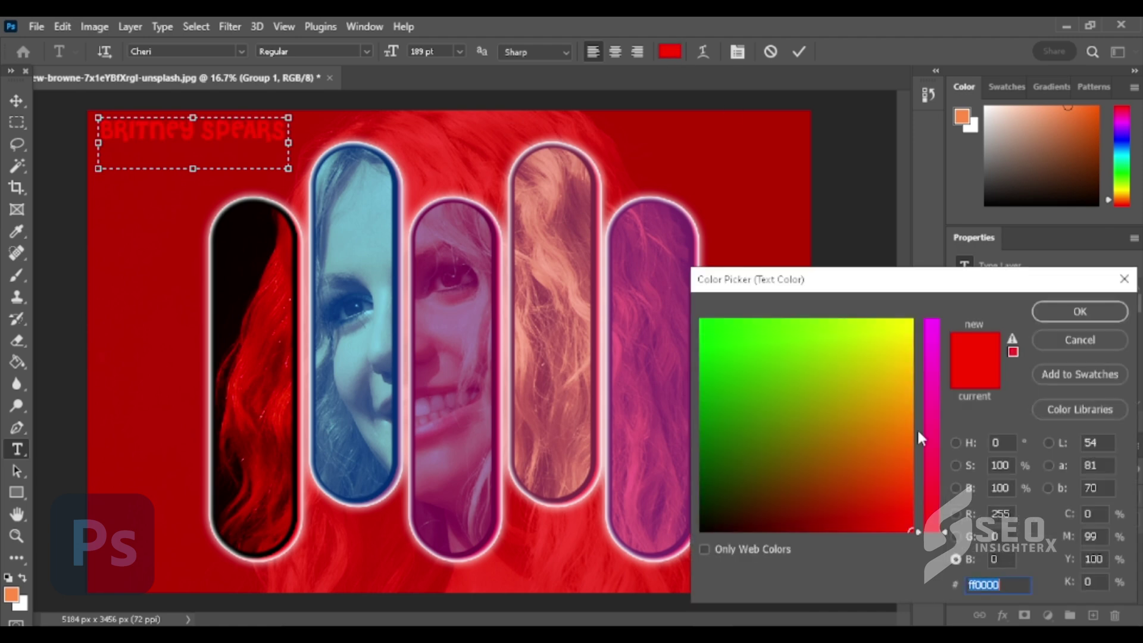
left_click_drag(773, 410, 679, 604)
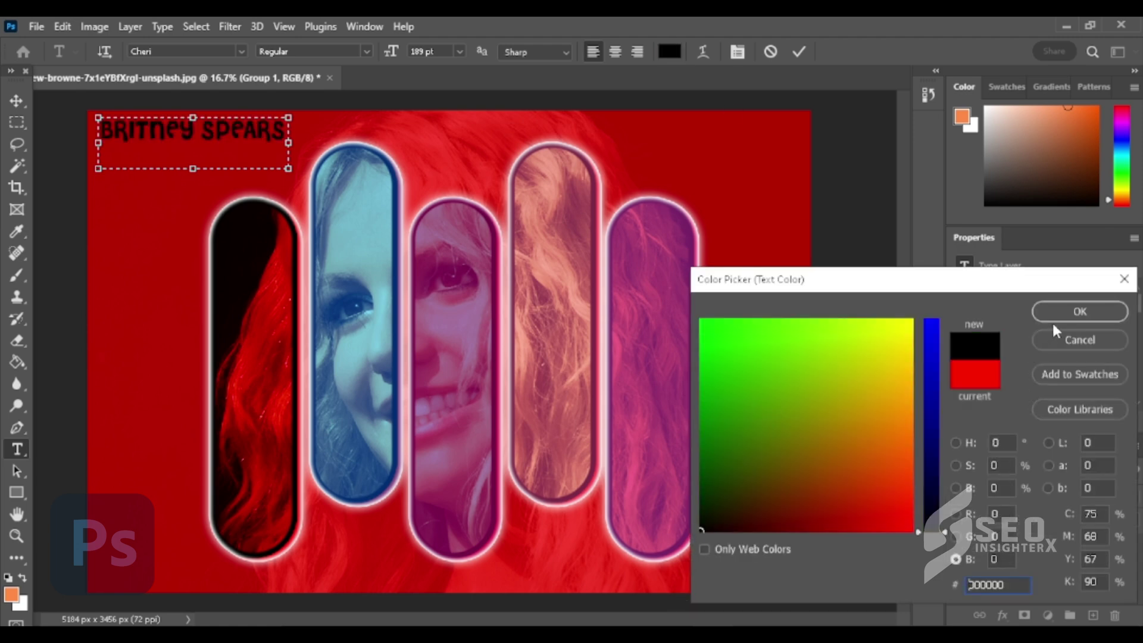
left_click(1070, 315)
- Move the title closer to the artwork's upper-left corner and enlarge it to about 211 pt
left_click_drag(199, 167, 161, 134)
left_click(17, 100)
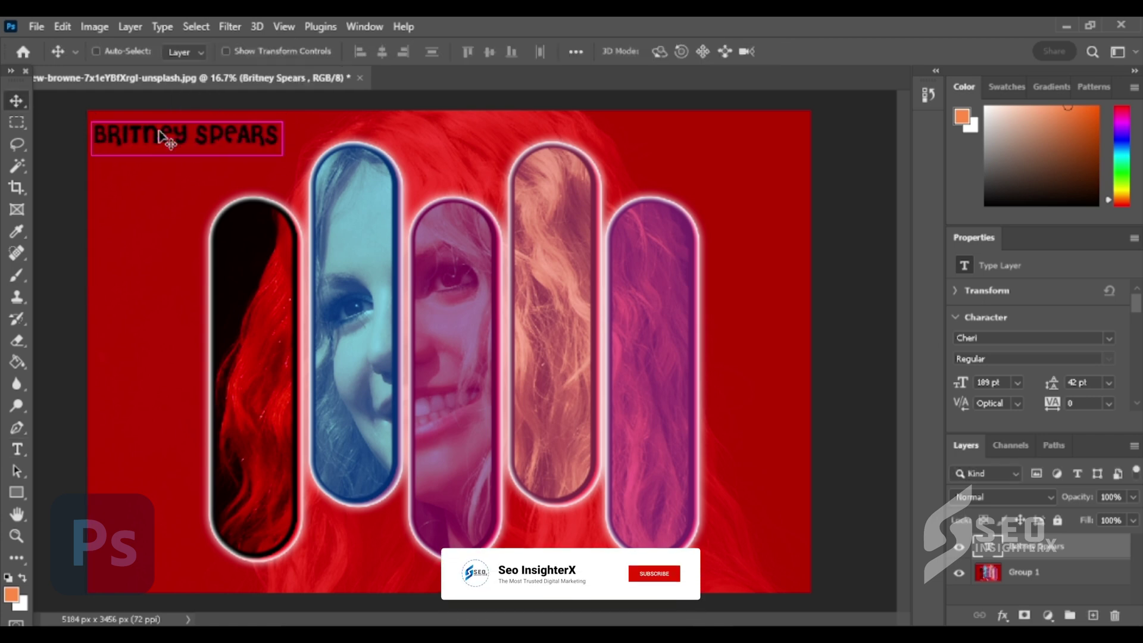
key("ctrl+t")
left_click_drag(281, 156, 305, 160)
key("Return")
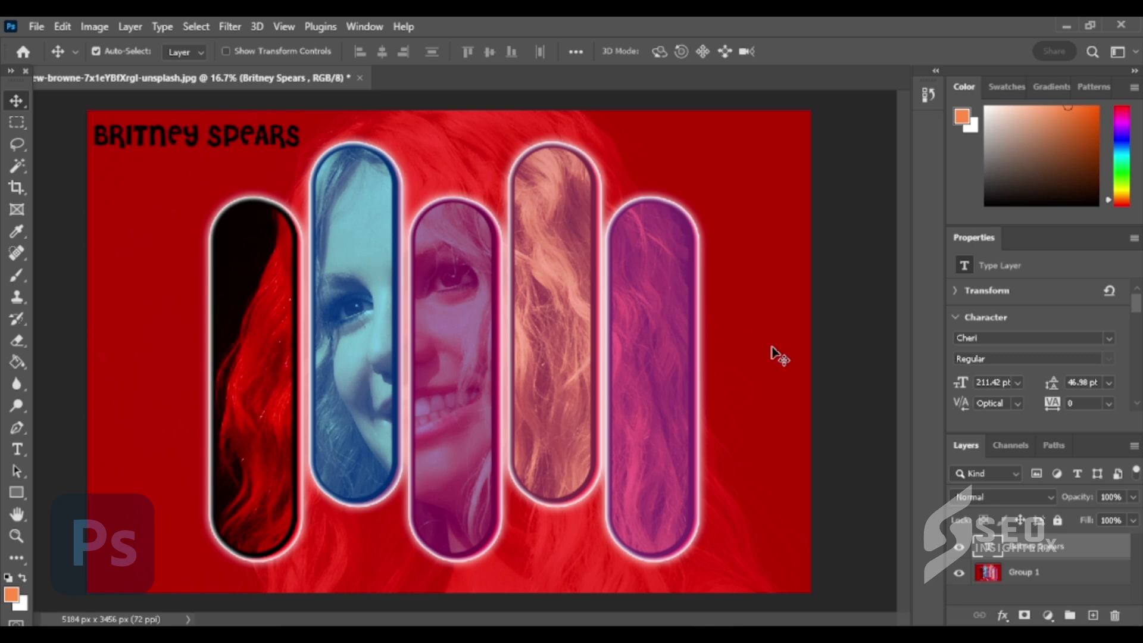
- Merge the title text layer with the Group 1 artwork layer
left_click(1050, 573, "ctrl")
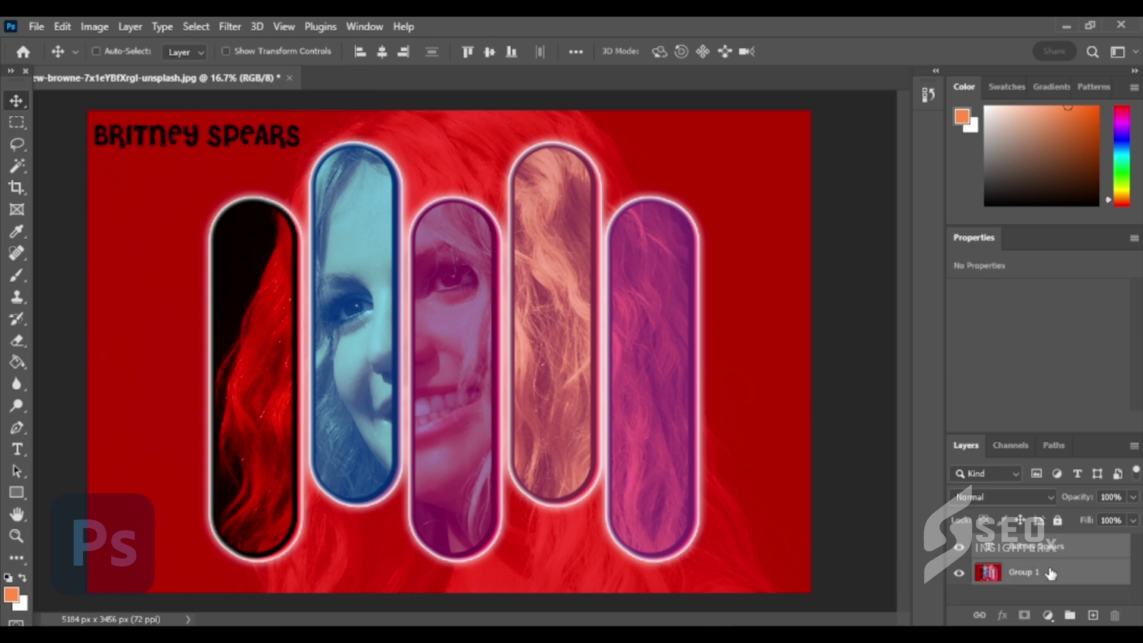
right_click(1049, 572)
left_click(873, 538)
- Add a Color Lookup adjustment using the Kodak 5205 Fuji 3DLUT file and merge it into the artwork layer
left_click(1048, 615)
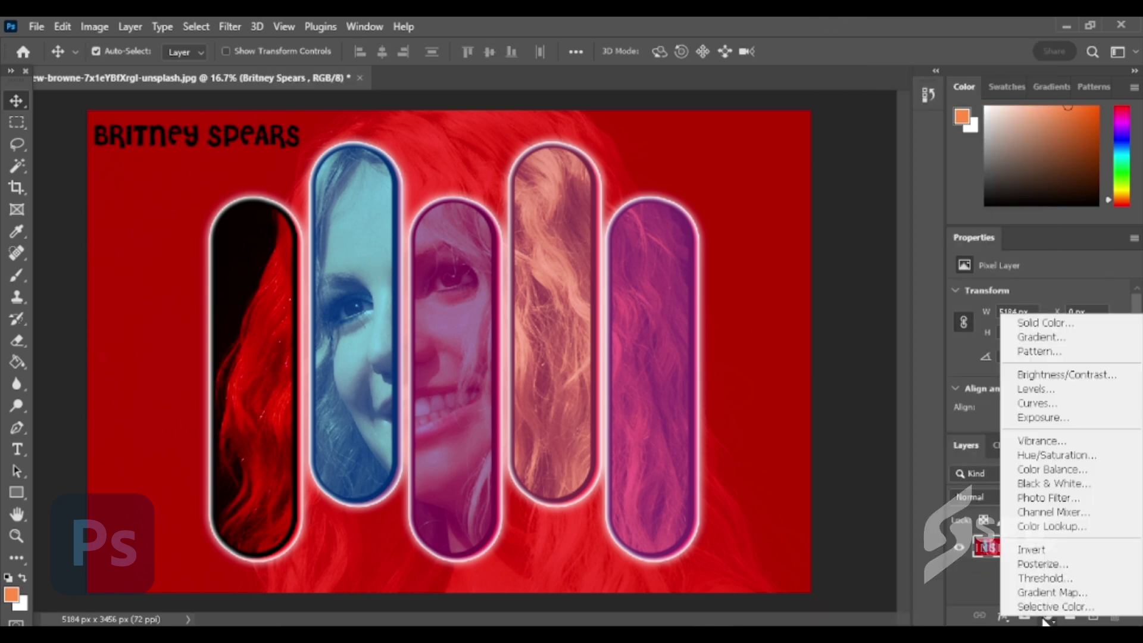
left_click(1041, 527)
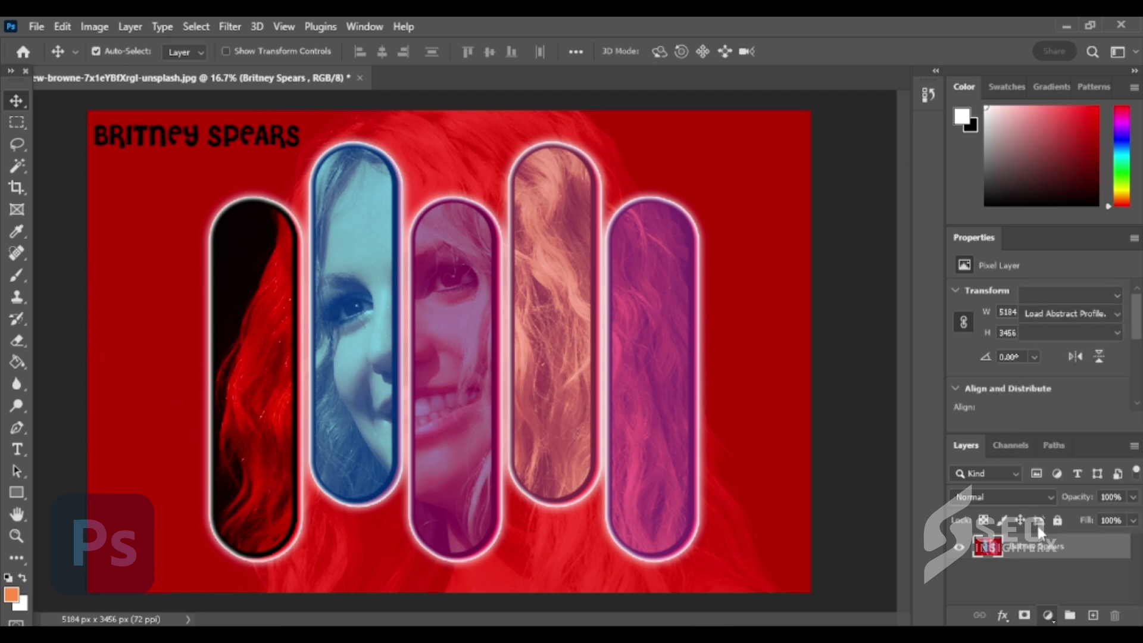
left_click(1088, 294)
left_click(988, 362)
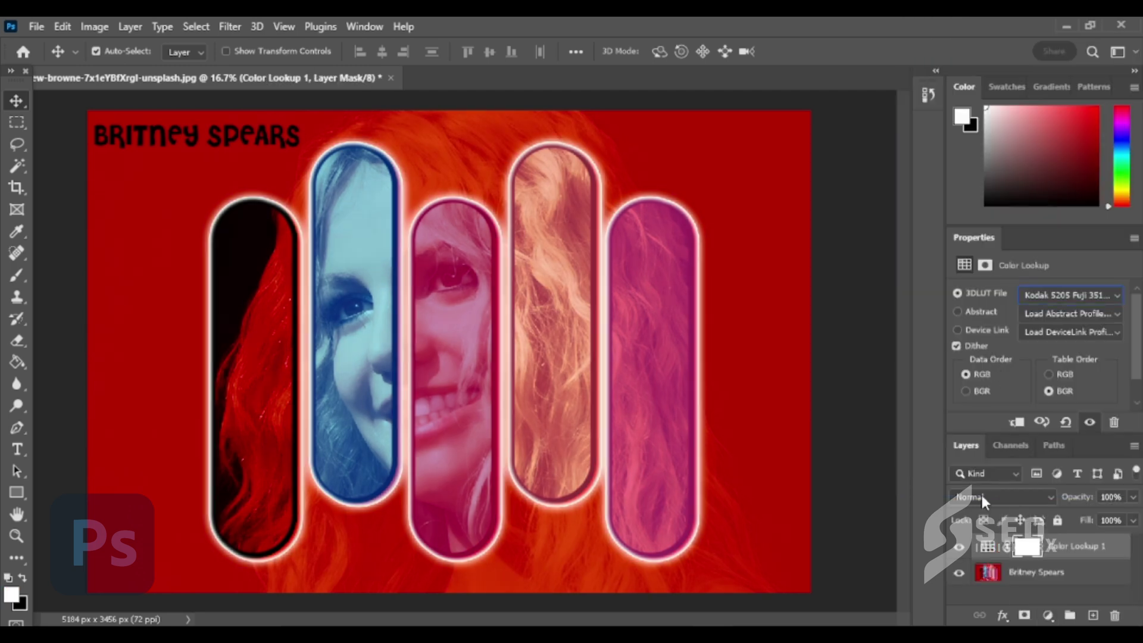
right_click(1062, 573)
left_click(971, 546)
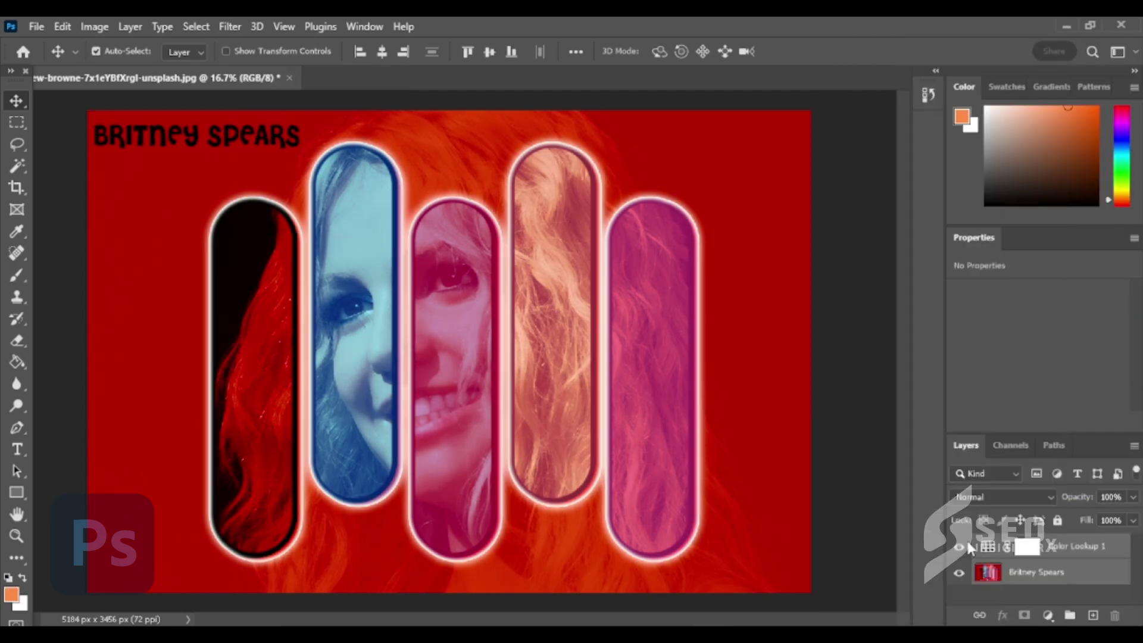
- Apply an Add Noise filter with uniform, coloured noise to the merged artwork for a grainy texture
left_click(233, 28)
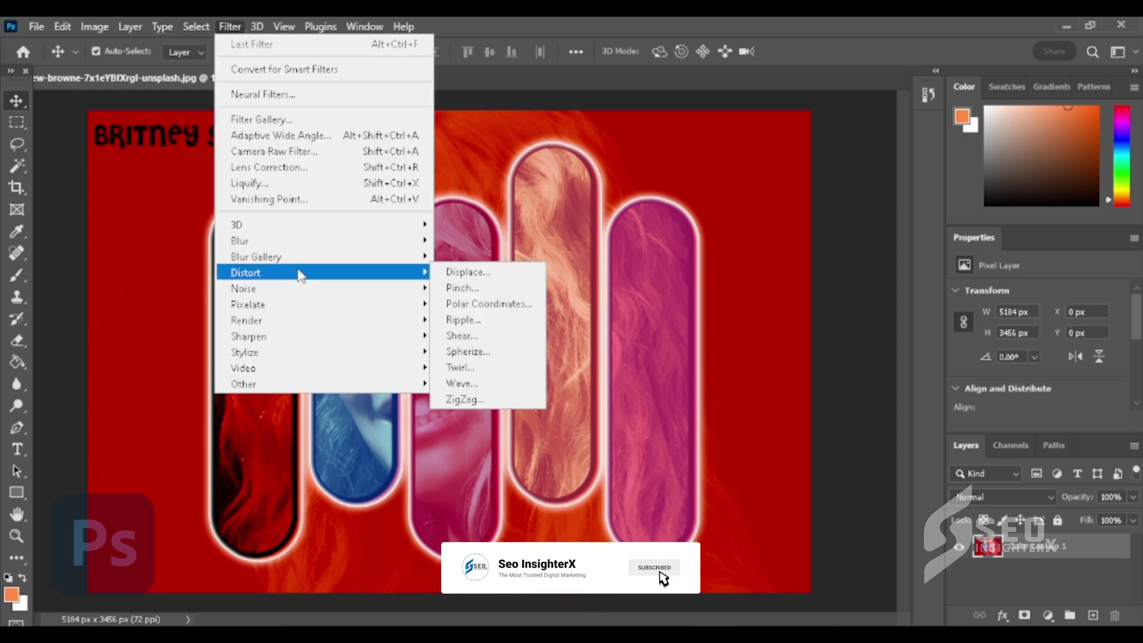
mouse_move(301, 288)
left_click(477, 288)
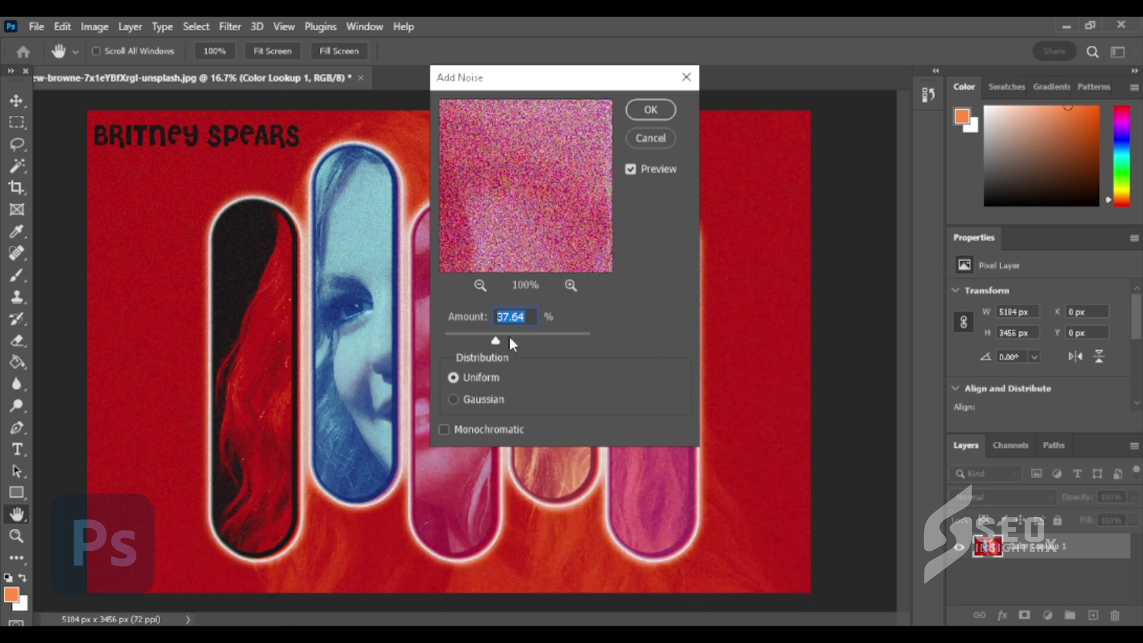
left_click_drag(508, 335, 505, 341)
left_click(640, 112)
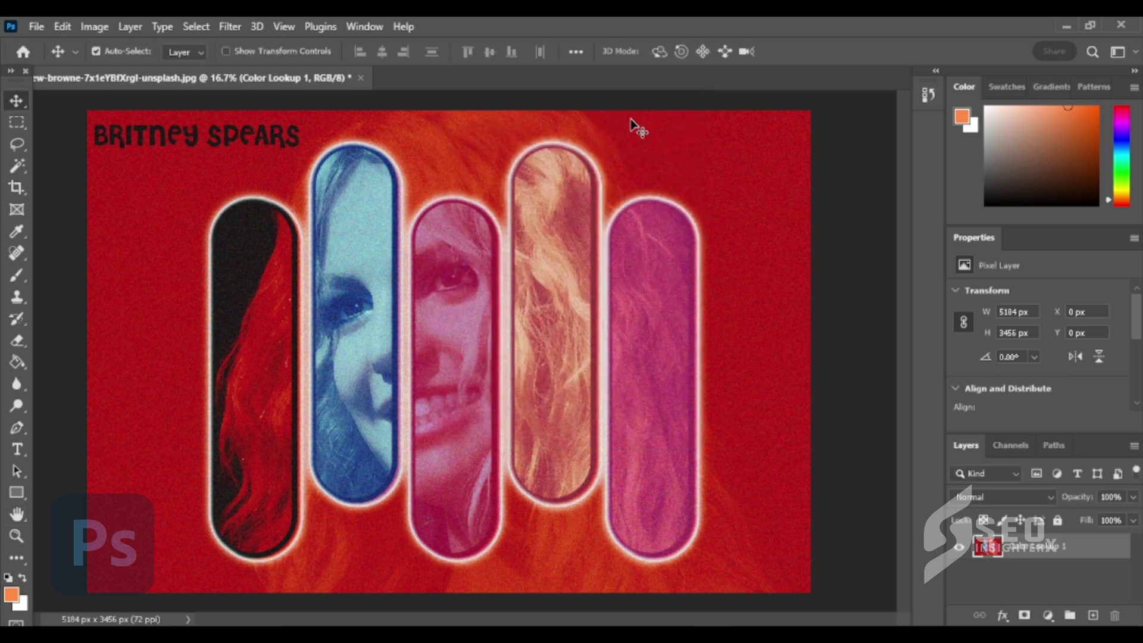